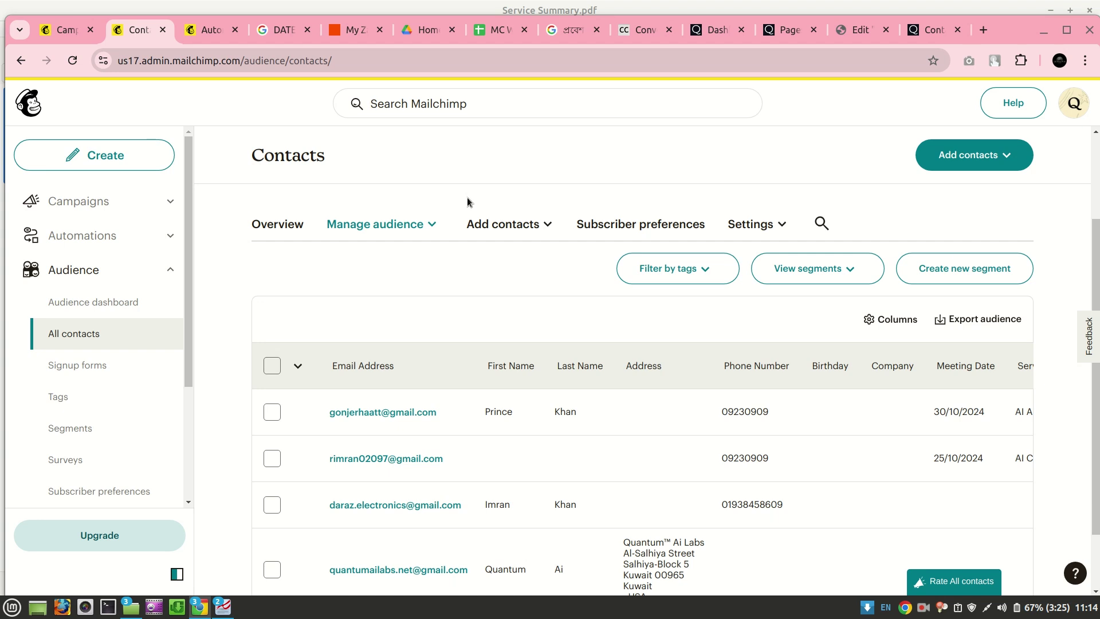
Open the contact-us page and look at the Service list and Meeting Date calendar without changing them
{"action": "left_click", "coordinate": [925, 34]}
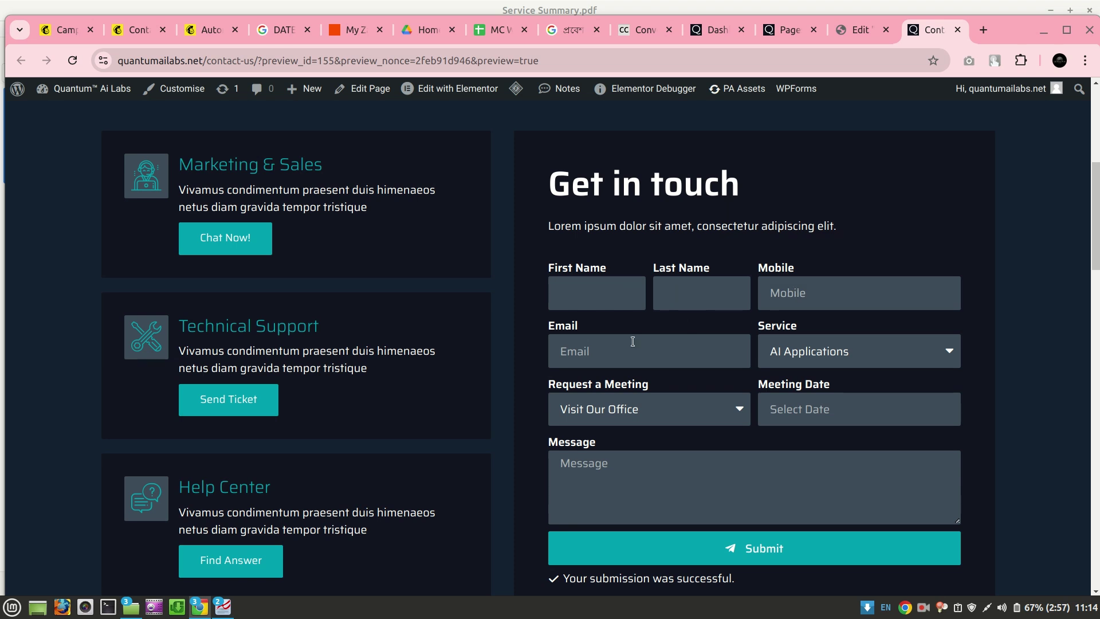
{"action": "left_click", "coordinate": [858, 359]}
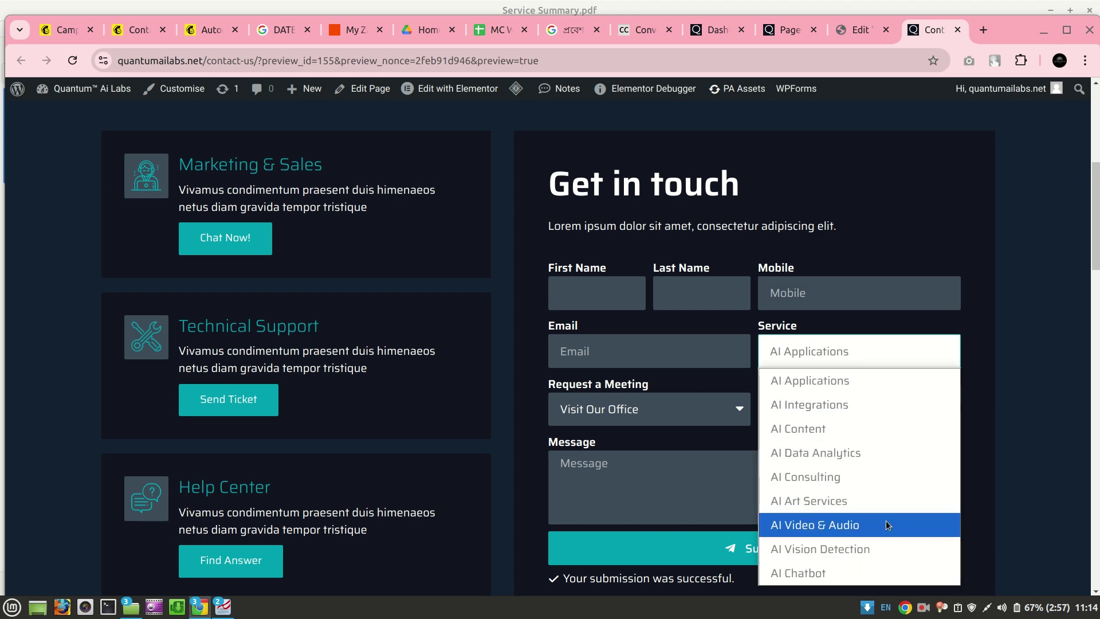
{"action": "left_click", "coordinate": [1015, 431]}
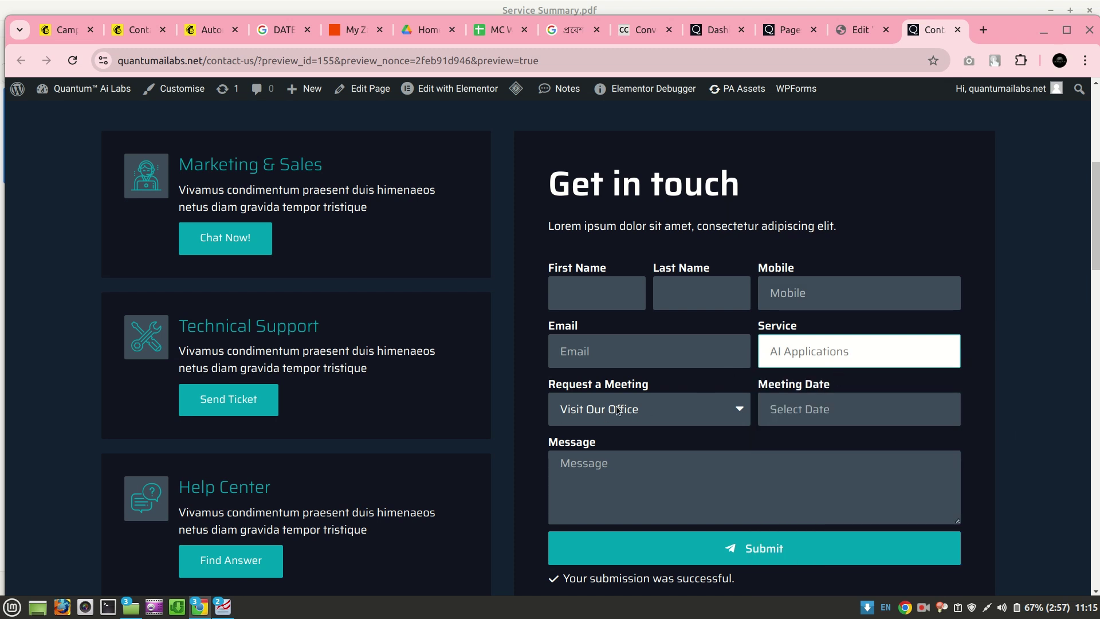
{"action": "left_click", "coordinate": [807, 407]}
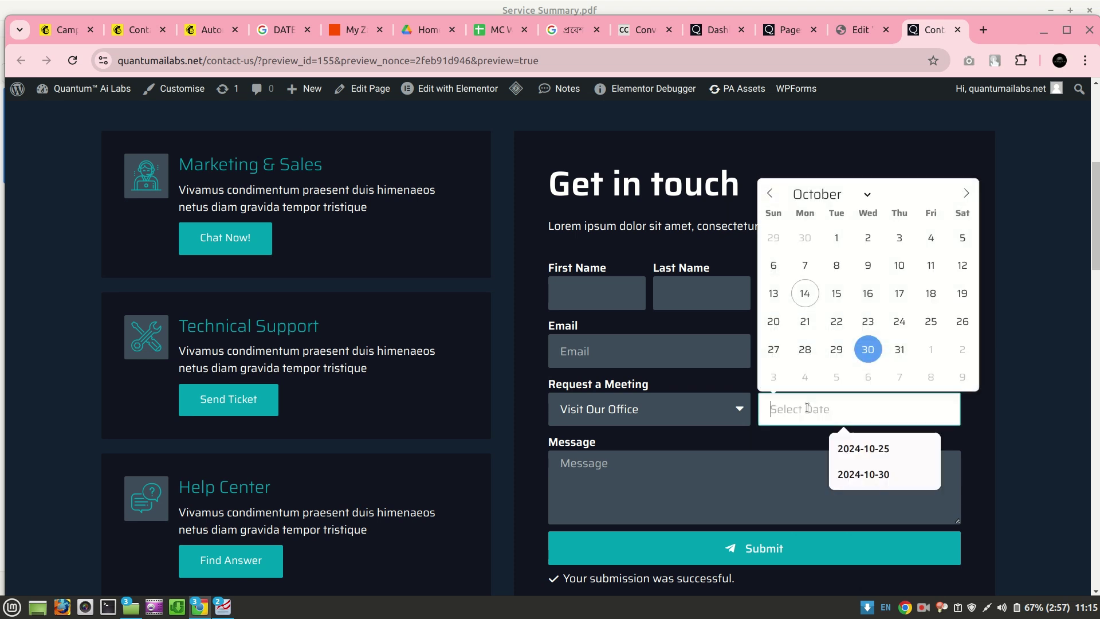
{"action": "left_click", "coordinate": [1004, 395]}
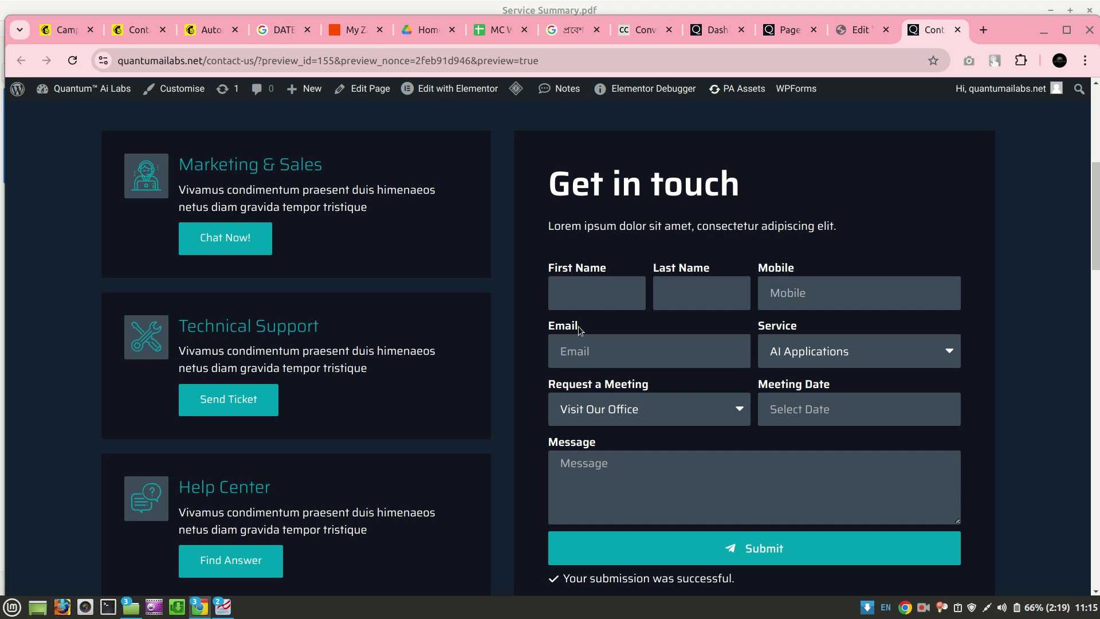
Select the 25/10/2024 AI Content contact and view its blank Price and Brief columns
{"action": "left_click", "coordinate": [145, 34]}
{"action": "scroll", "coordinate": [309, 280], "scroll_direction": "down", "scroll_amount": 1}
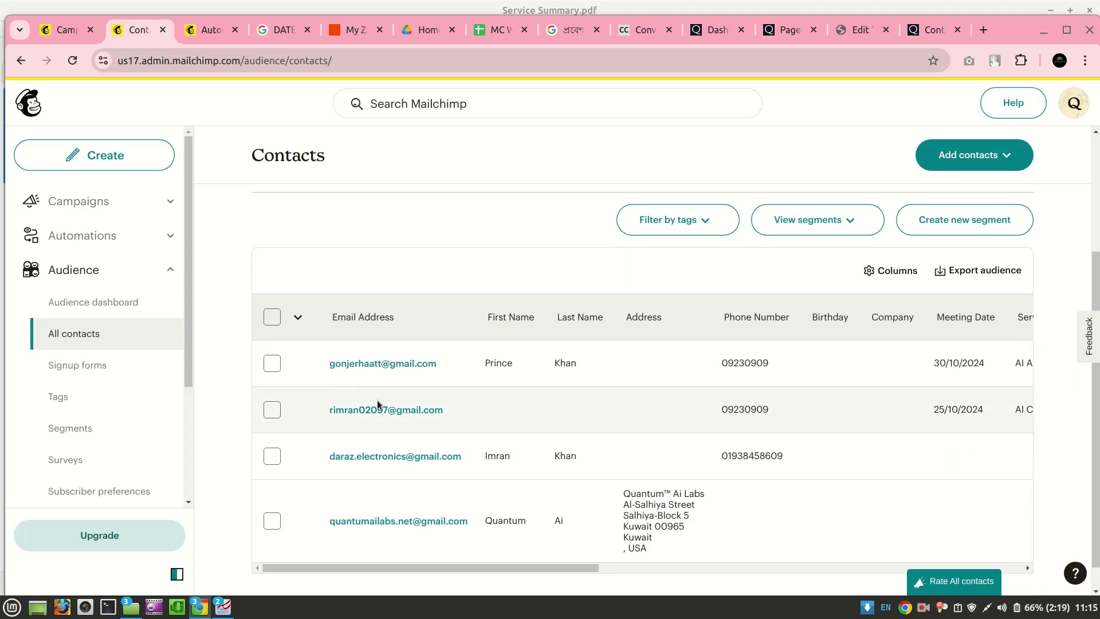
{"action": "left_click", "coordinate": [272, 409]}
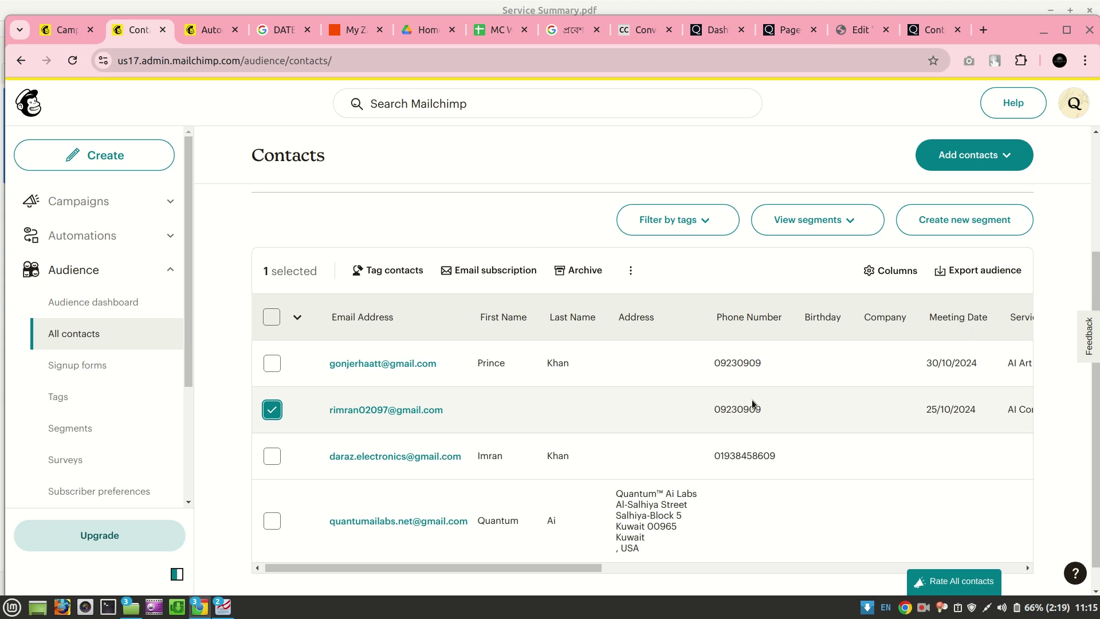
{"action": "scroll", "coordinate": [774, 404], "scroll_direction": "right", "scroll_amount": 5}
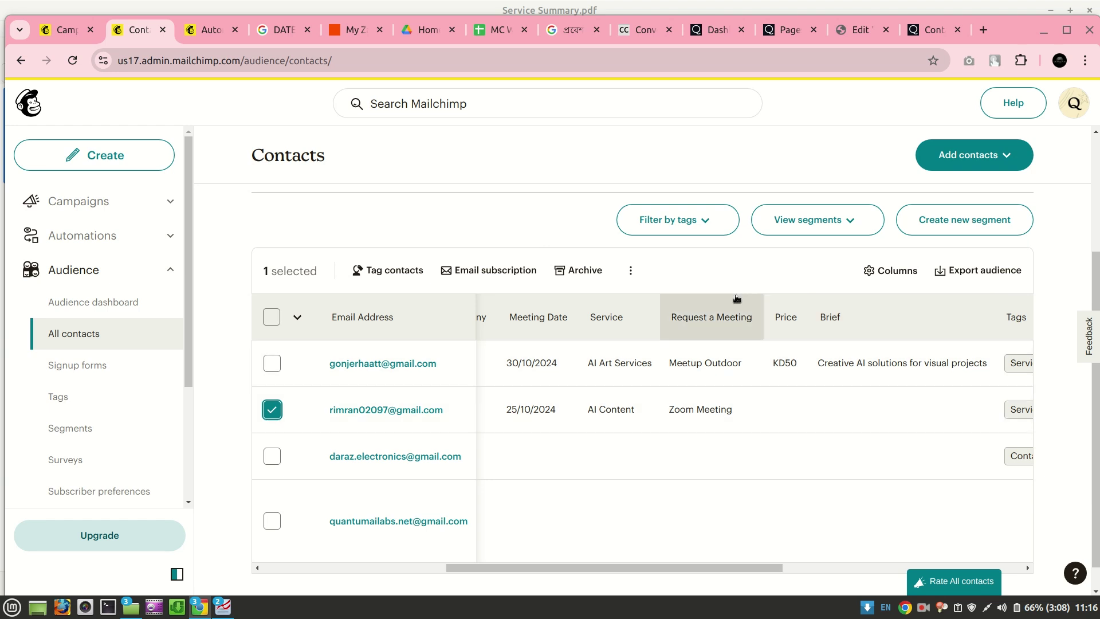
{"action": "left_click", "coordinate": [494, 31]}
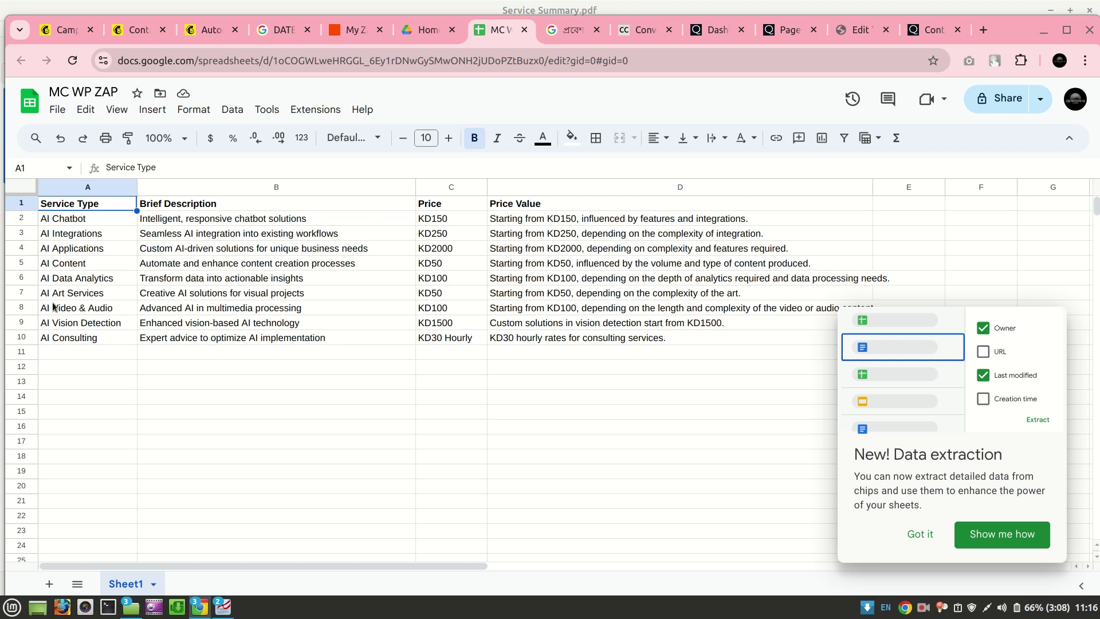
Dismiss the Sheets notice at cell A5, then return to the Mailchimp thank-you email preview
{"action": "left_click", "coordinate": [52, 265]}
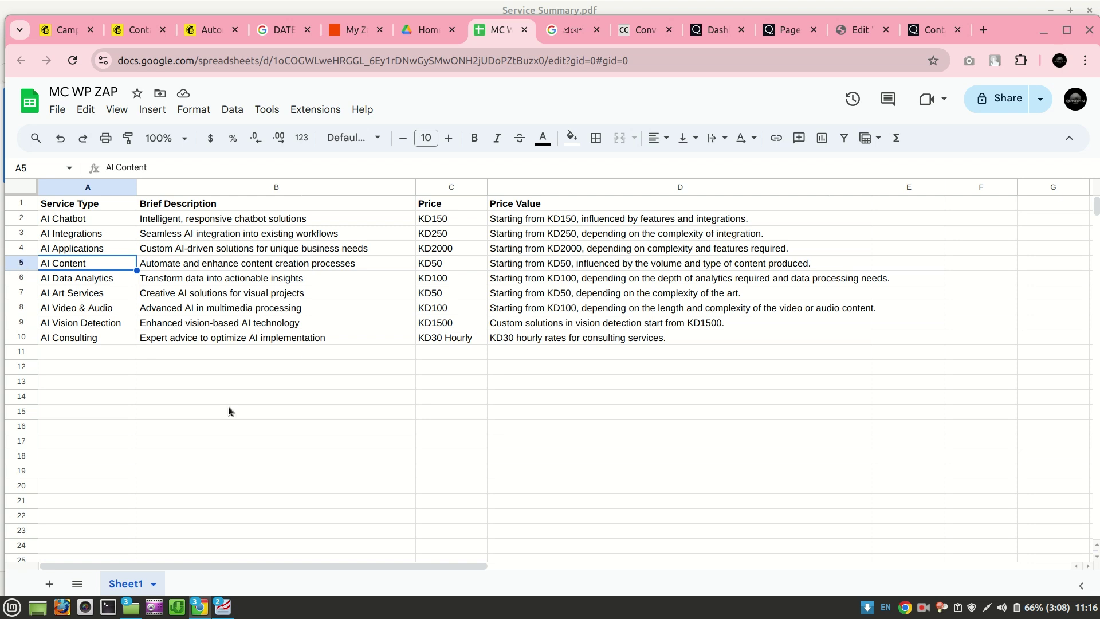
{"action": "left_click", "coordinate": [204, 36]}
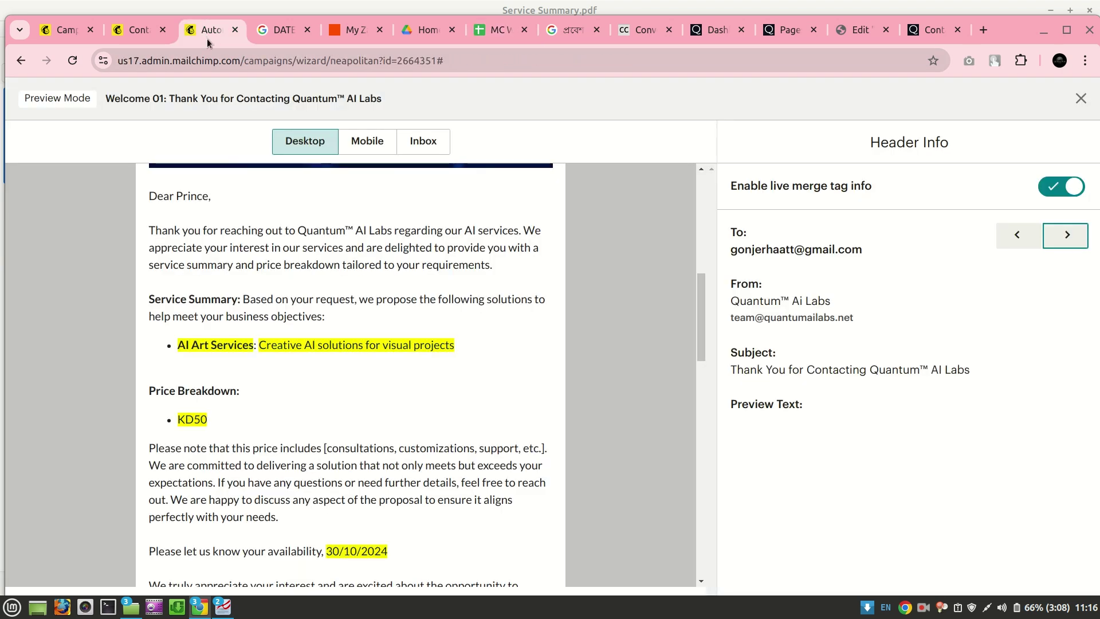
Exit Preview Mode and scroll the email design to the SERVICE, BRIEF and PRICE merge tags
{"action": "scroll", "coordinate": [270, 349], "scroll_direction": "down", "scroll_amount": 1}
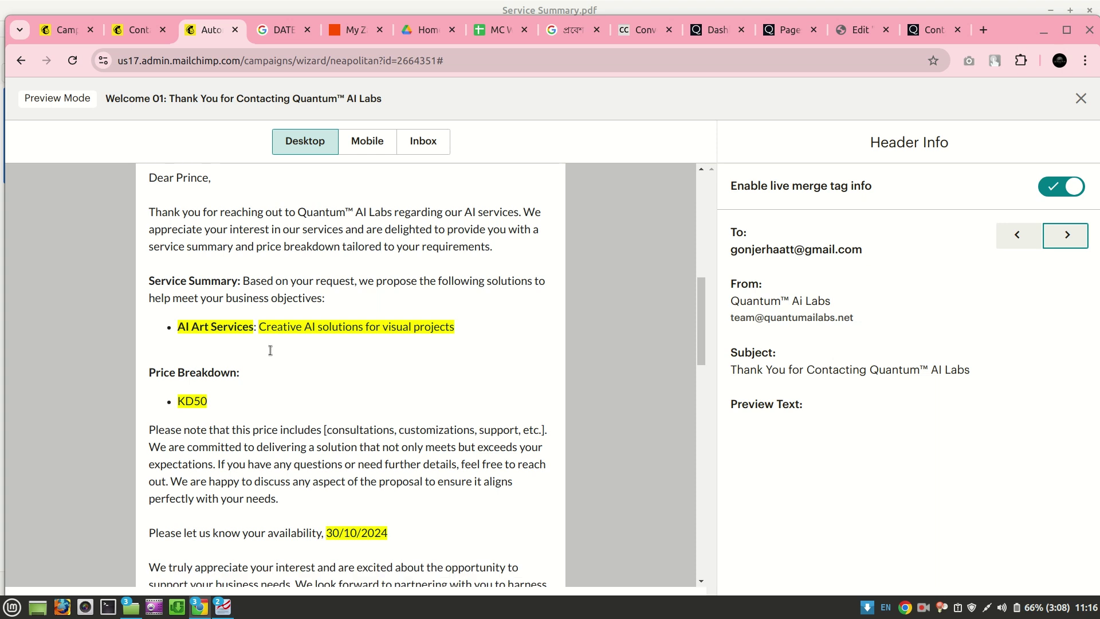
{"action": "scroll", "coordinate": [270, 350], "scroll_direction": "up", "scroll_amount": 3}
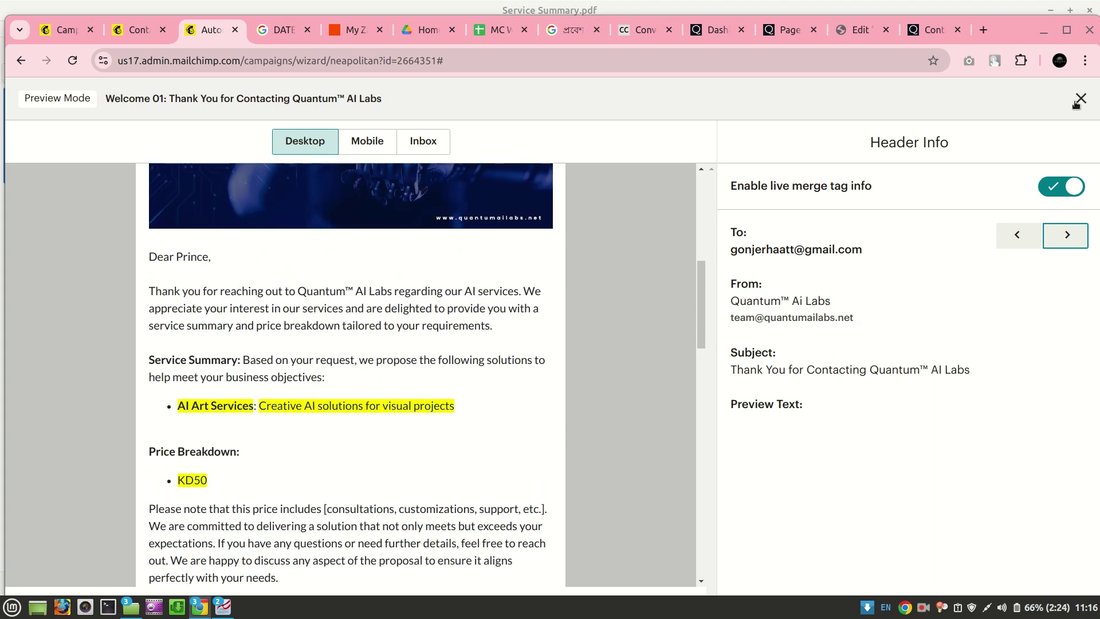
{"action": "left_click", "coordinate": [1080, 98]}
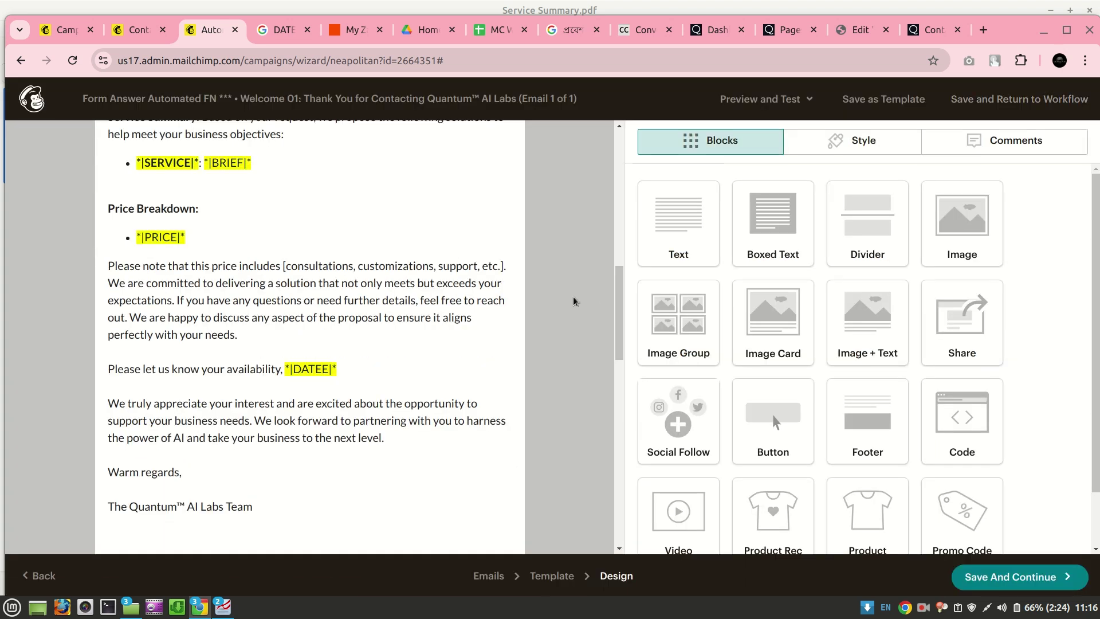
{"action": "scroll", "coordinate": [577, 303], "scroll_direction": "up", "scroll_amount": 3}
{"action": "mouse_move", "coordinate": [337, 272]}
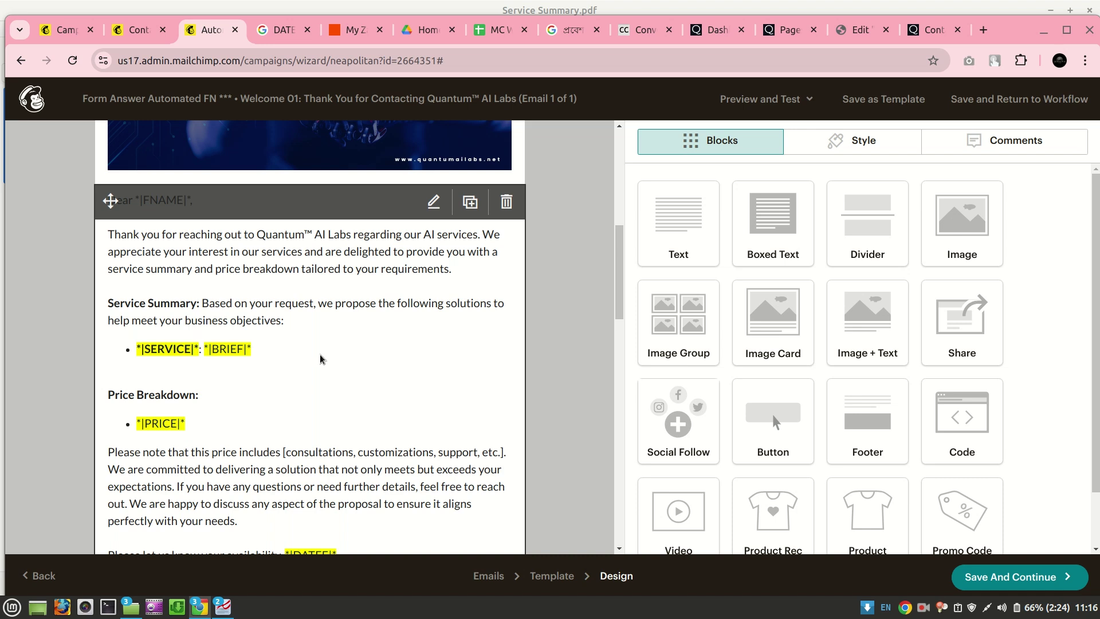
{"action": "scroll", "coordinate": [321, 359], "scroll_direction": "down", "scroll_amount": 1}
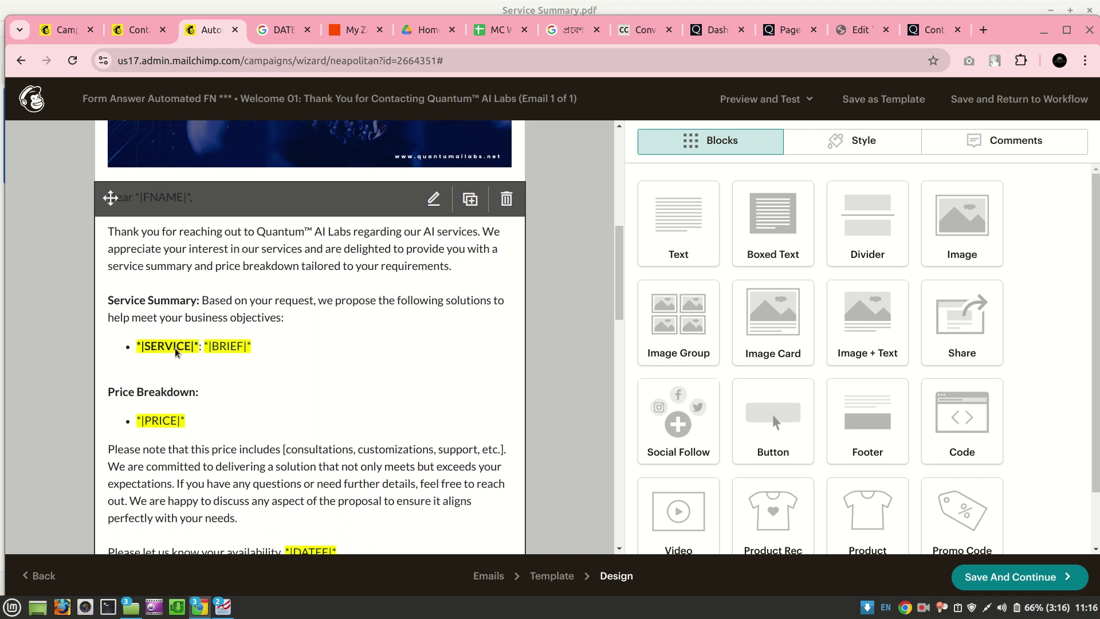
{"action": "left_click", "coordinate": [486, 33]}
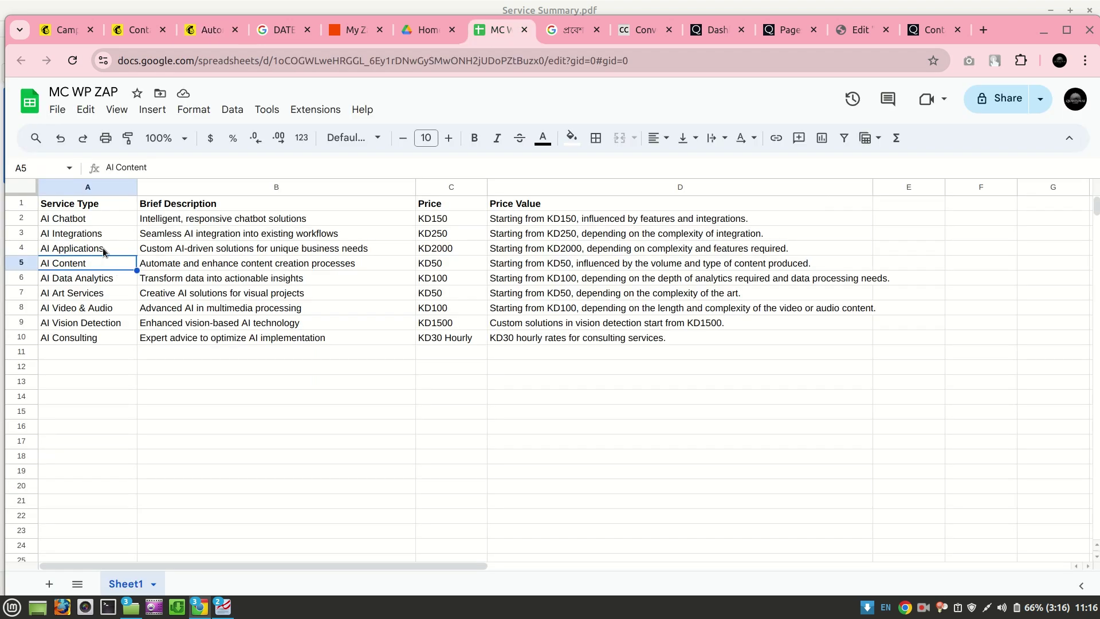
Check the AI Content price in D5 and the AI Content and AI Applications briefs in B5 and B4
{"action": "left_click", "coordinate": [209, 34]}
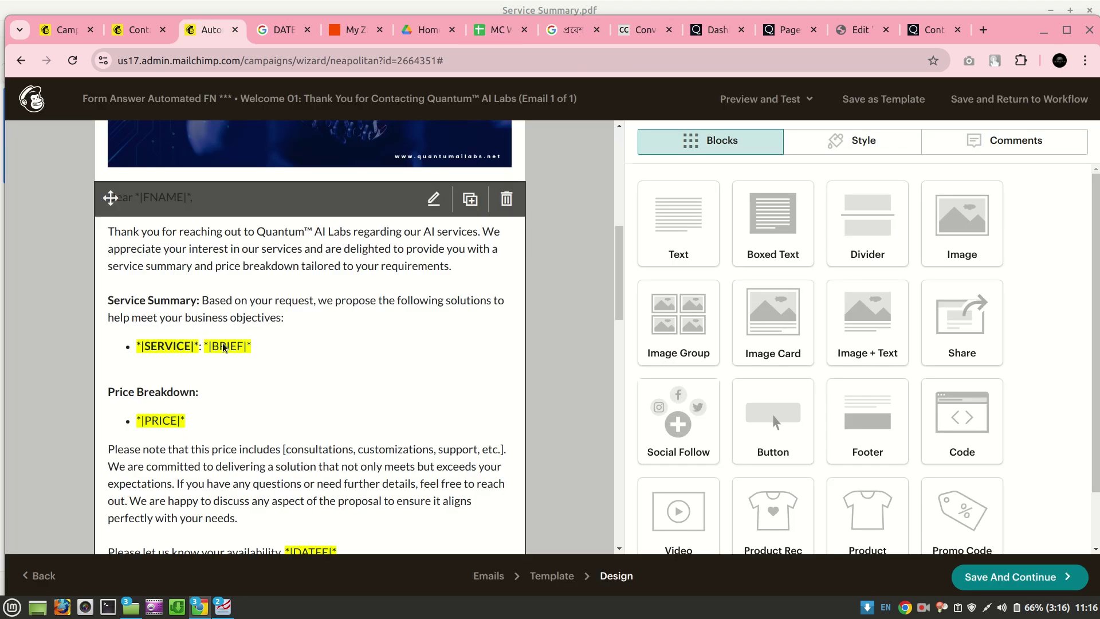
{"action": "left_click", "coordinate": [494, 30]}
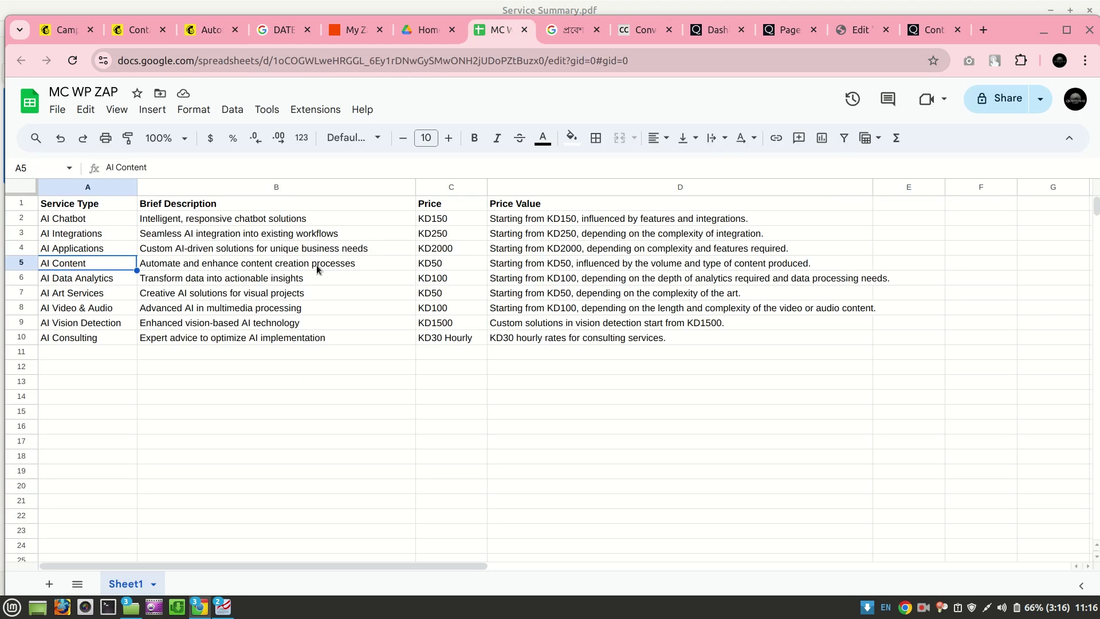
{"action": "left_click", "coordinate": [524, 268]}
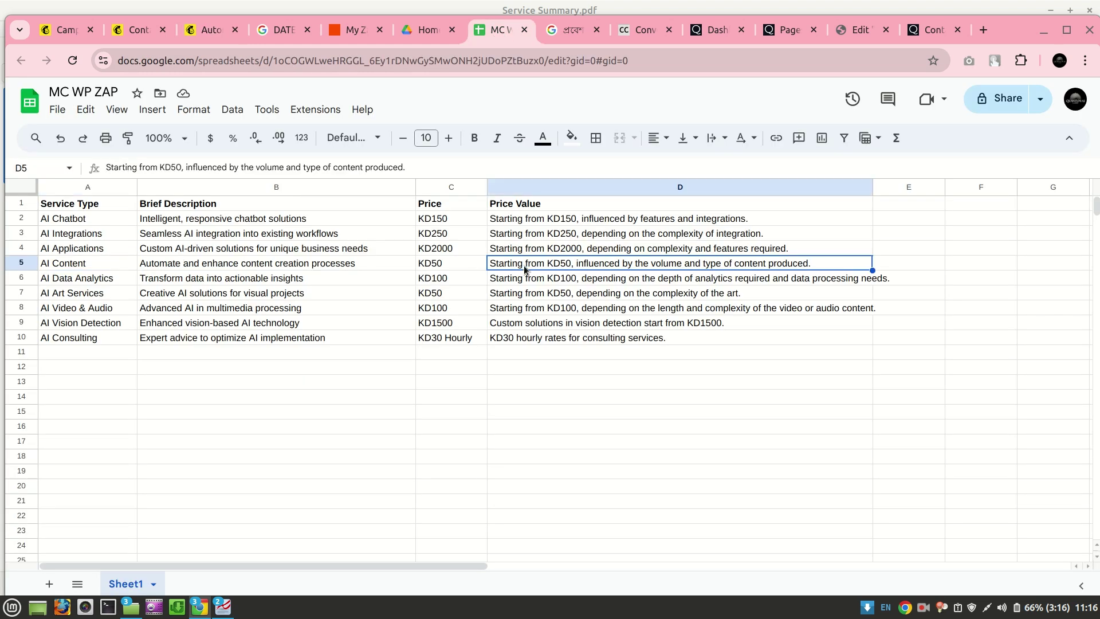
{"action": "left_click", "coordinate": [275, 270]}
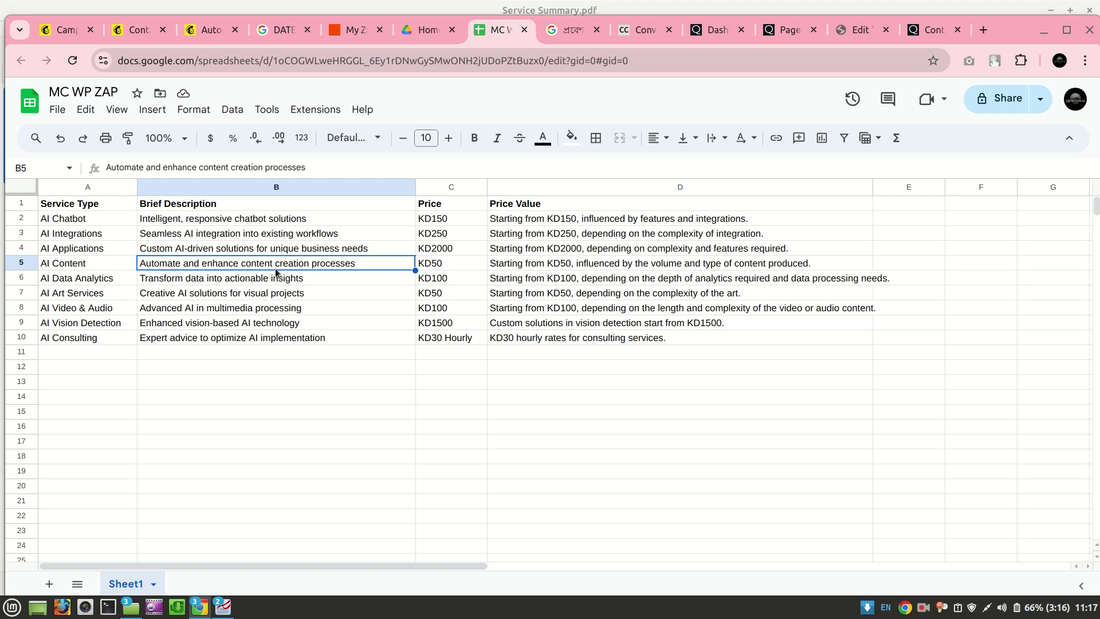
{"action": "left_click", "coordinate": [265, 251]}
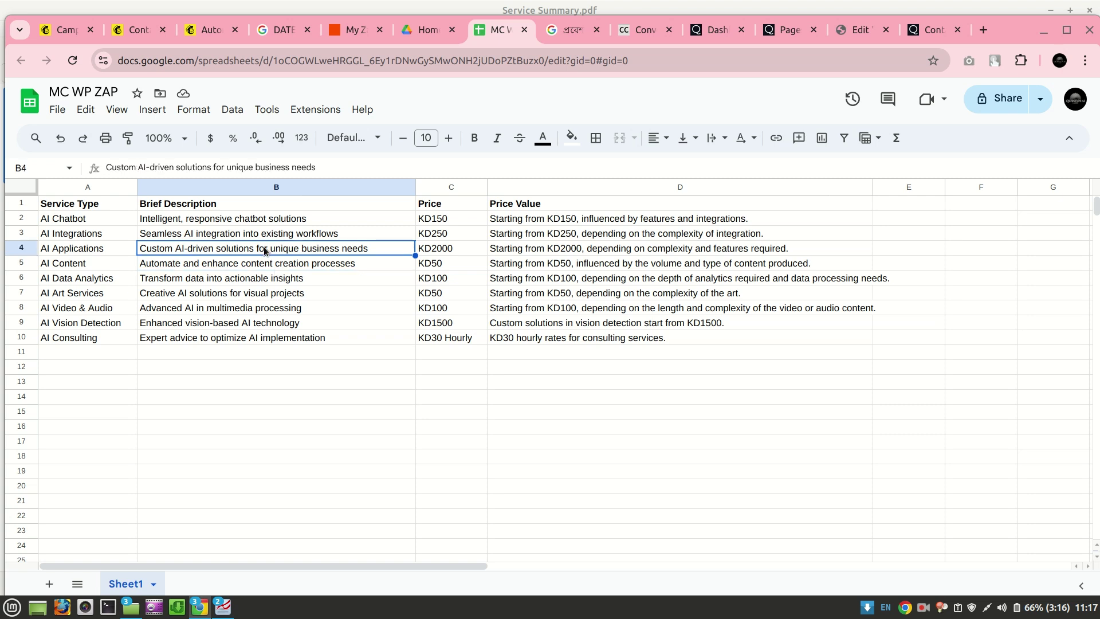
Compare the sheet values against the email's merge tags, then bring up the contact-us form
{"action": "left_click", "coordinate": [200, 31]}
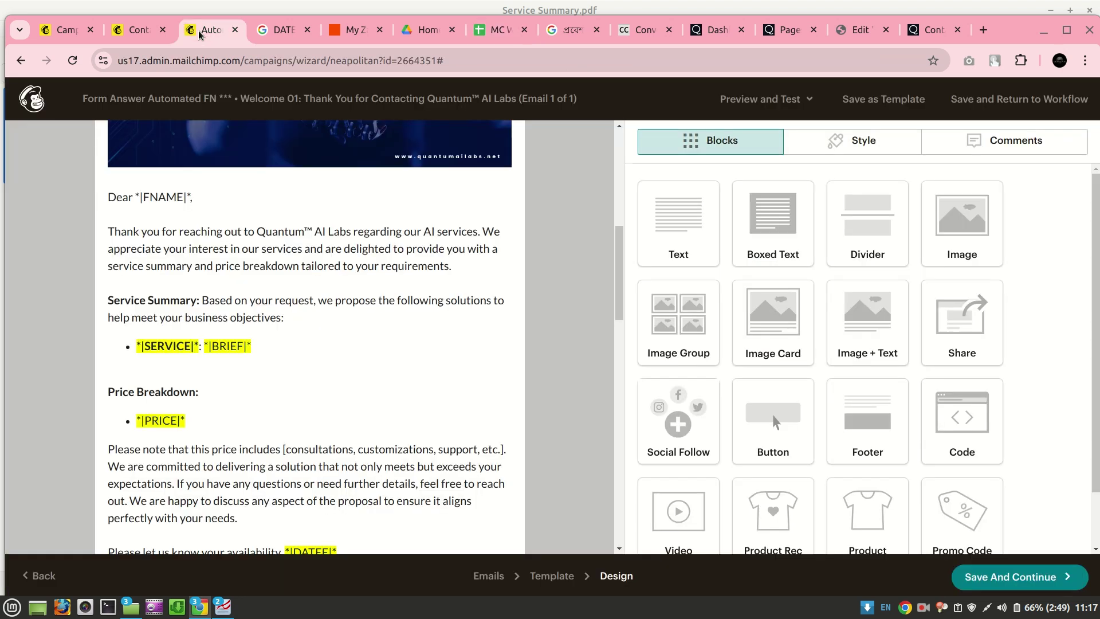
{"action": "left_click", "coordinate": [473, 33]}
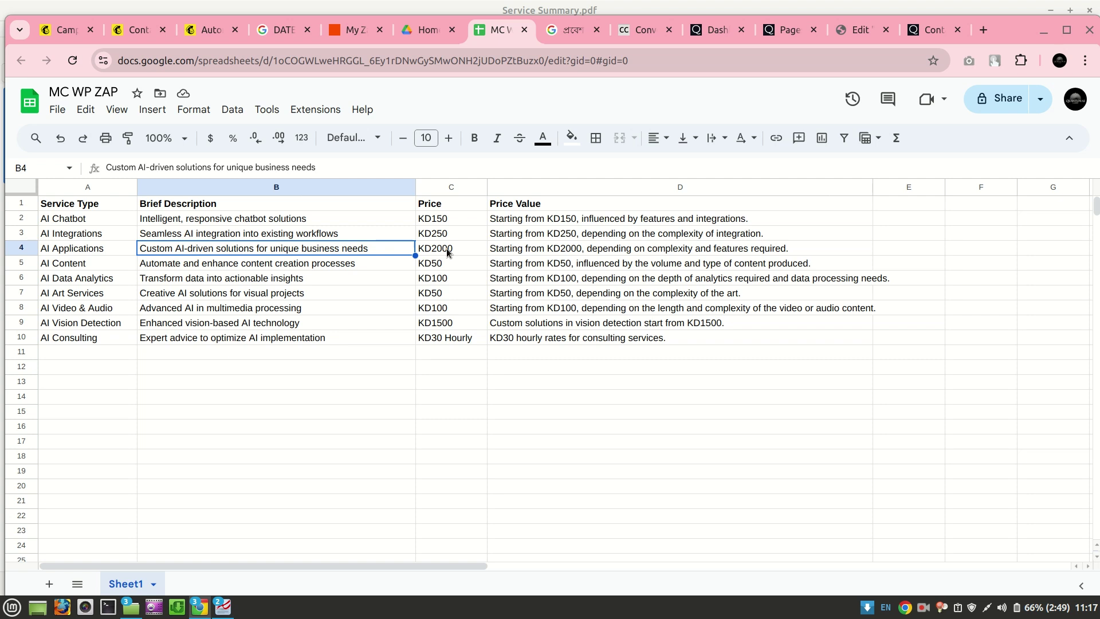
{"action": "left_click", "coordinate": [208, 33]}
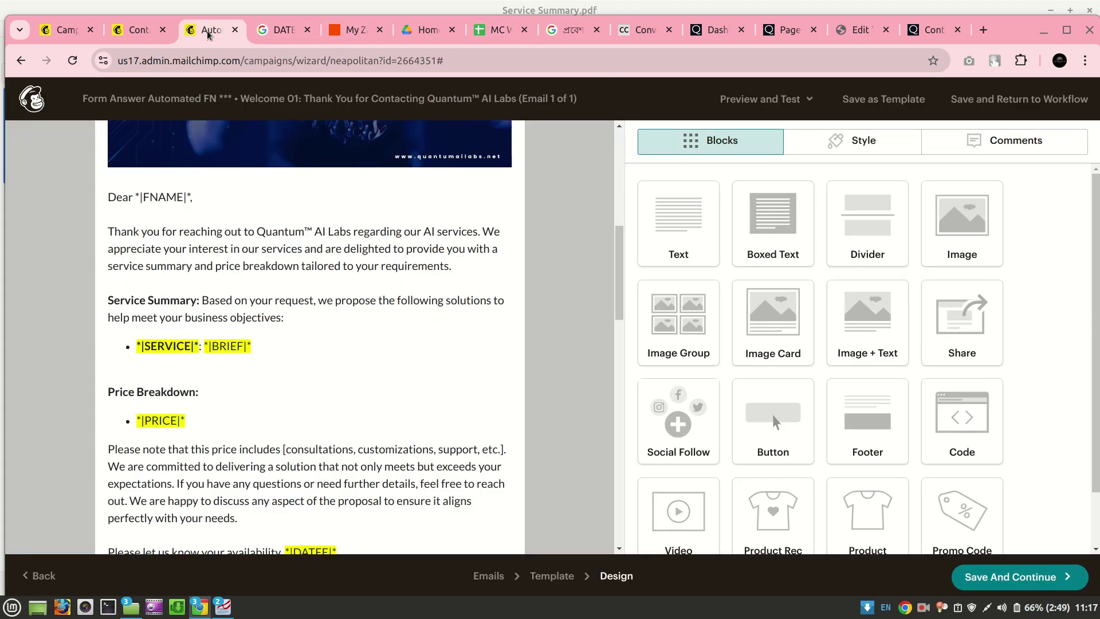
{"action": "scroll", "coordinate": [302, 381], "scroll_direction": "down", "scroll_amount": 2}
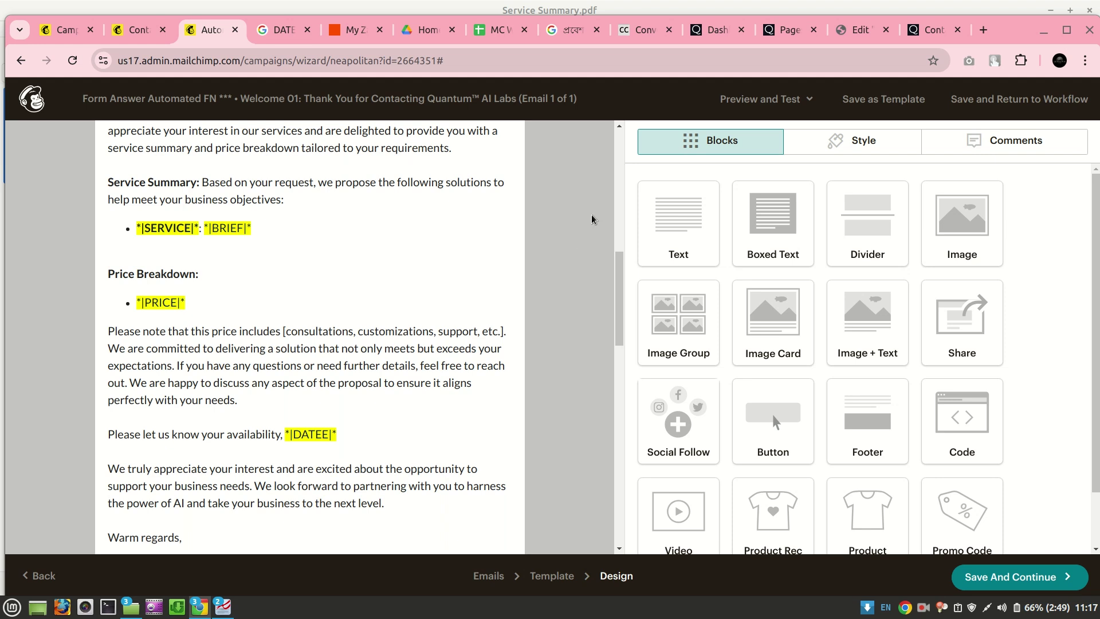
{"action": "left_click", "coordinate": [917, 36]}
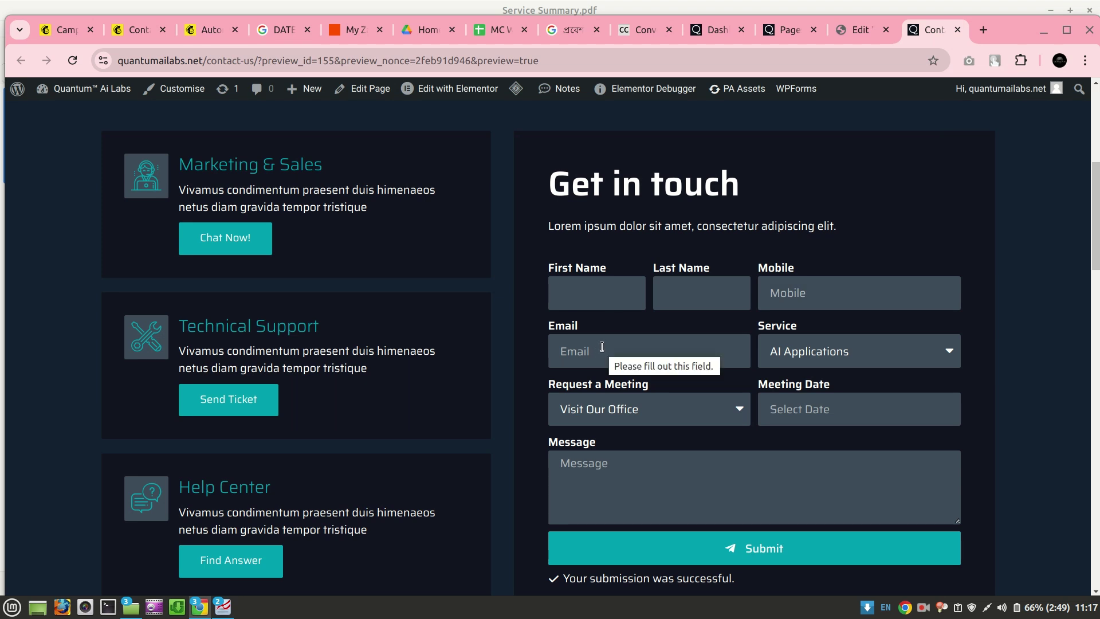
Enter the contact's capitalised first name and last name in the form
{"action": "left_click", "coordinate": [578, 298]}
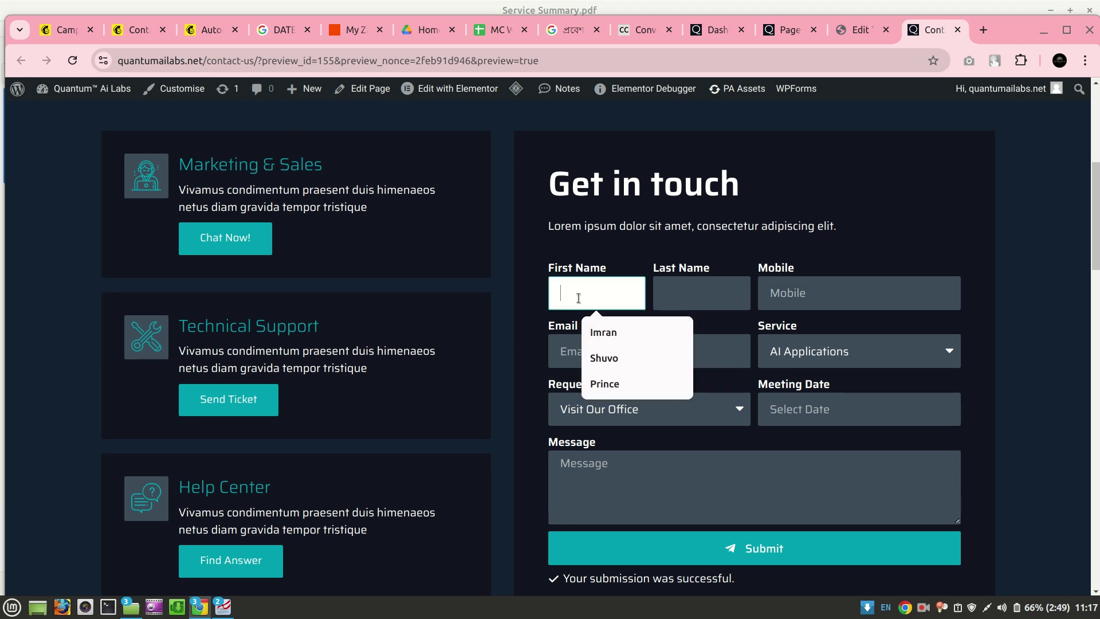
{"action": "type", "text": "juweol"}
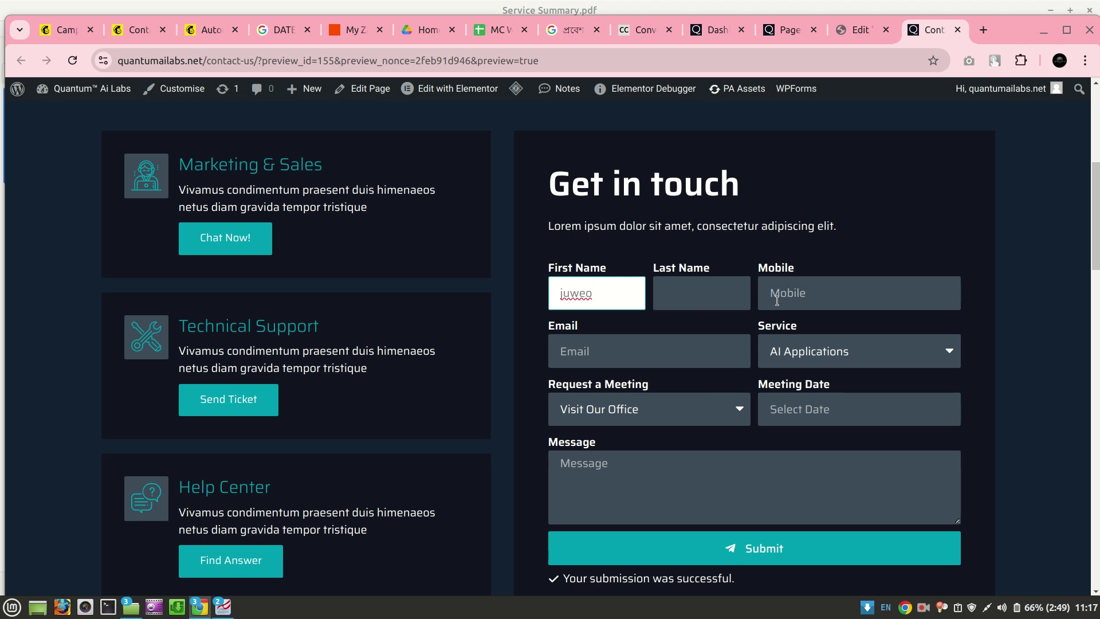
{"action": "key", "text": "BackSpace"}
{"action": "type", "text": "l"}
{"action": "double_click", "coordinate": [562, 298]}
{"action": "left_click", "coordinate": [683, 300]}
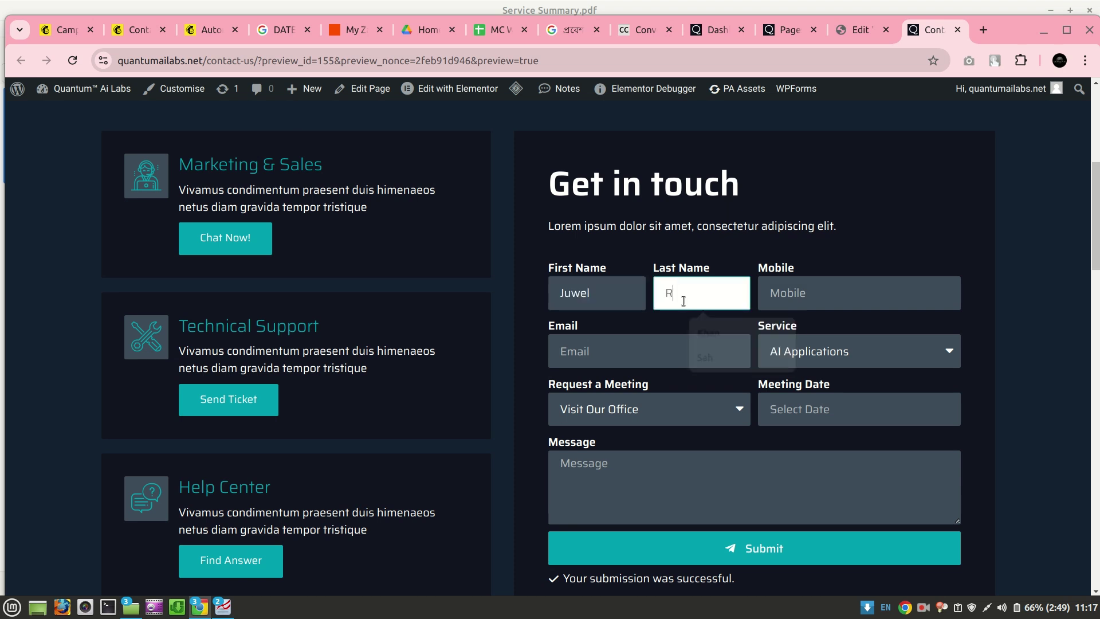
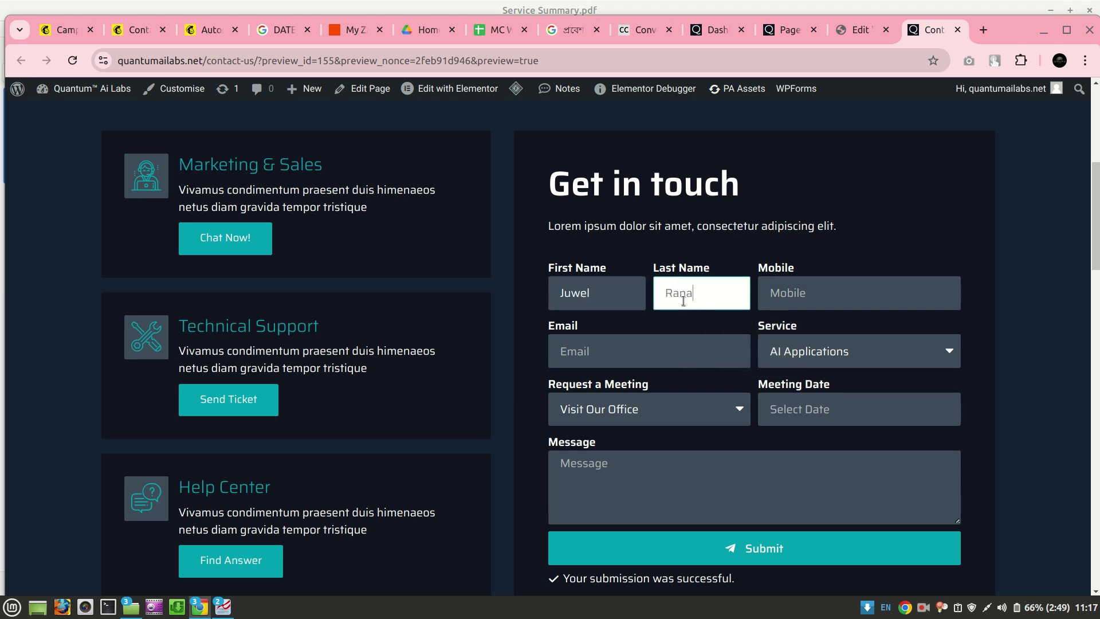
Fill the mobile number and e-mail from saved suggestions, correcting the e-mail's final digit
{"action": "left_click", "coordinate": [775, 296]}
{"action": "left_click", "coordinate": [857, 332]}
{"action": "type", "text": "99"}
{"action": "left_click", "coordinate": [609, 346]}
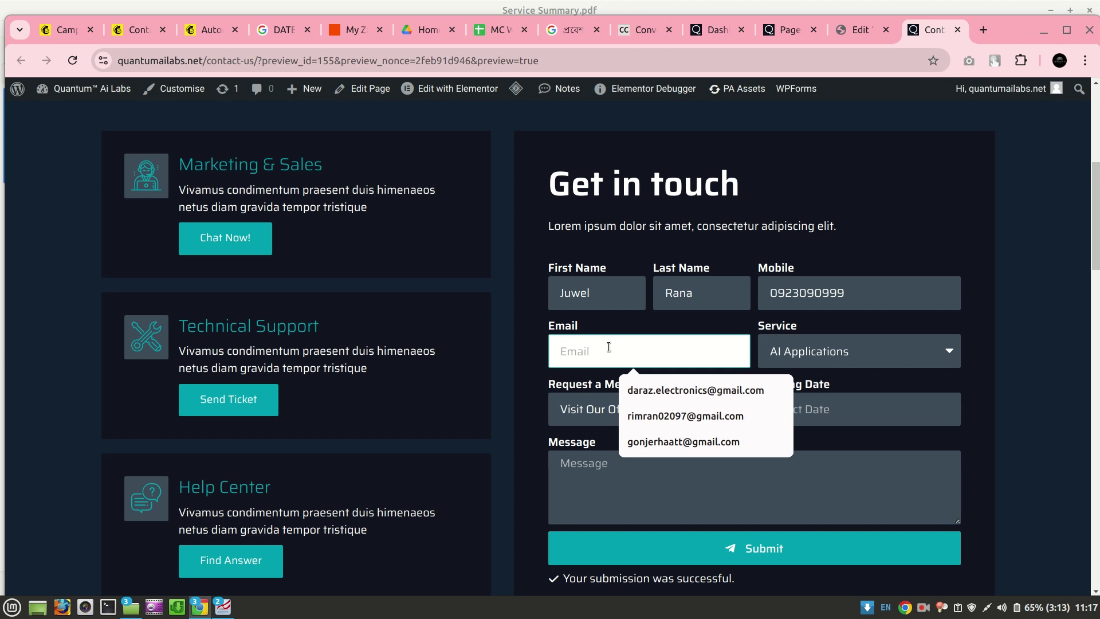
{"action": "left_click", "coordinate": [634, 415]}
{"action": "left_click", "coordinate": [631, 351]}
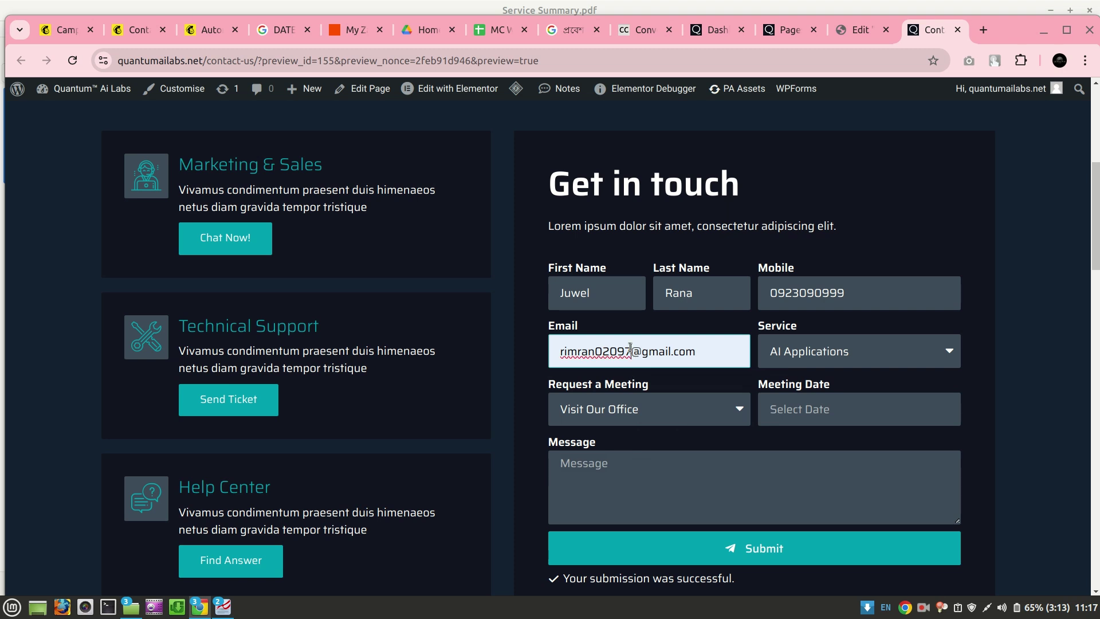
{"action": "key", "text": "BackSpace"}
{"action": "type", "text": "6"}
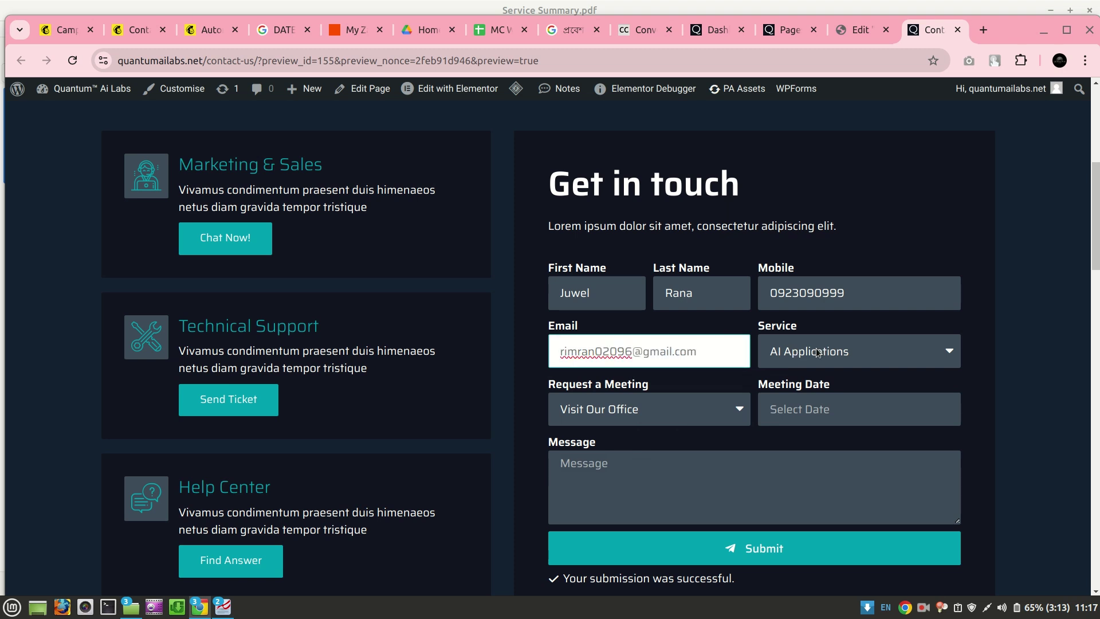
Leave the Service as AI Applications and switch to the MC WP ZAP sheet
{"action": "left_click", "coordinate": [817, 351]}
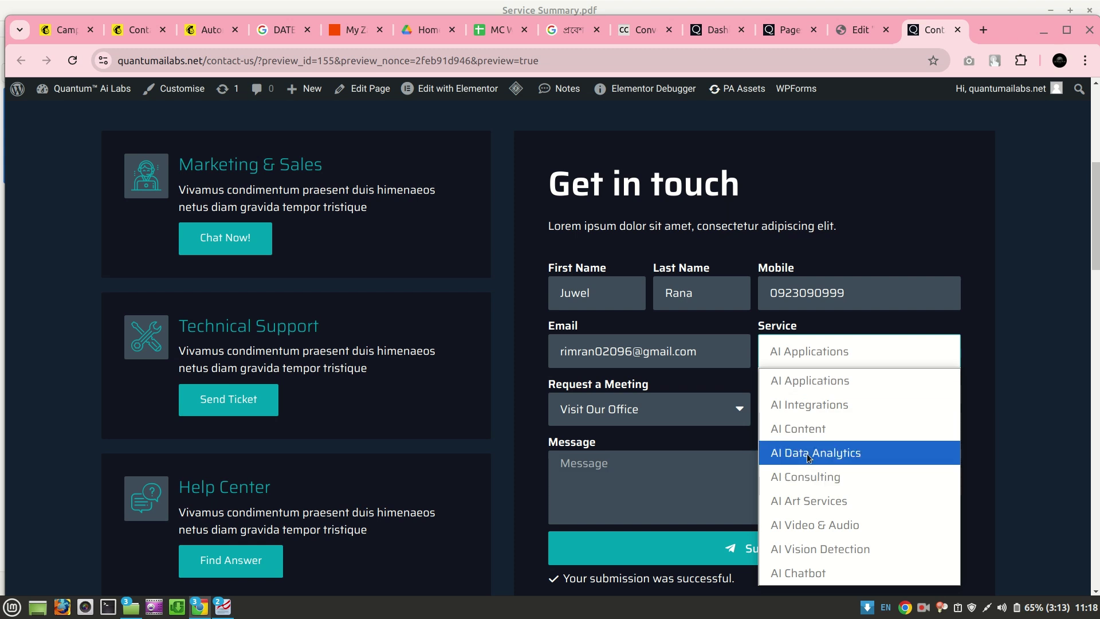
{"action": "left_click", "coordinate": [753, 154]}
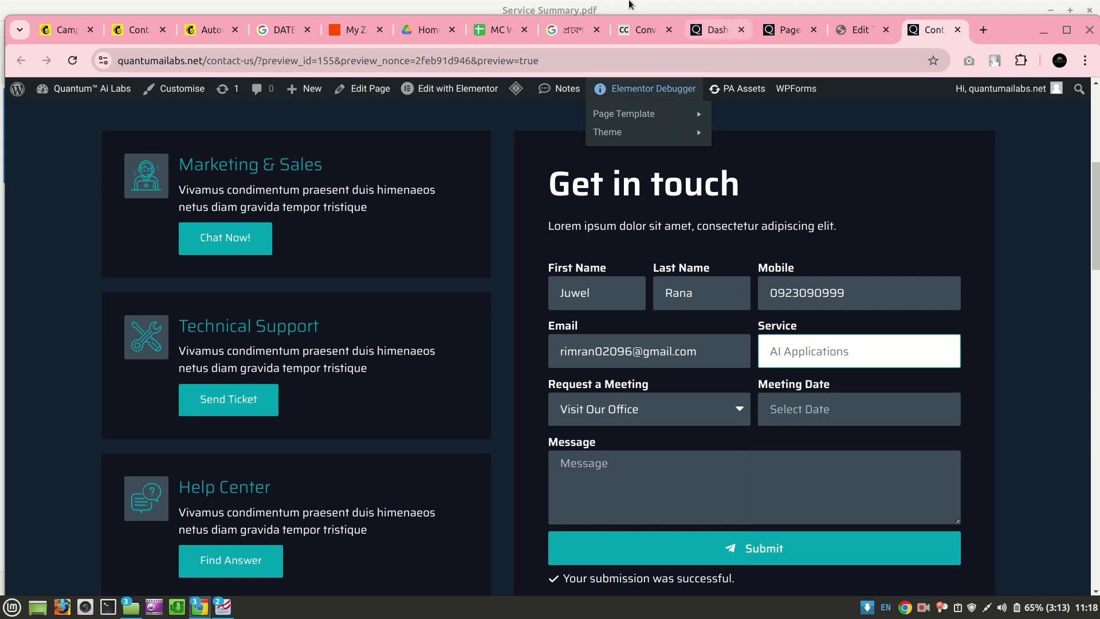
{"action": "left_click", "coordinate": [496, 37]}
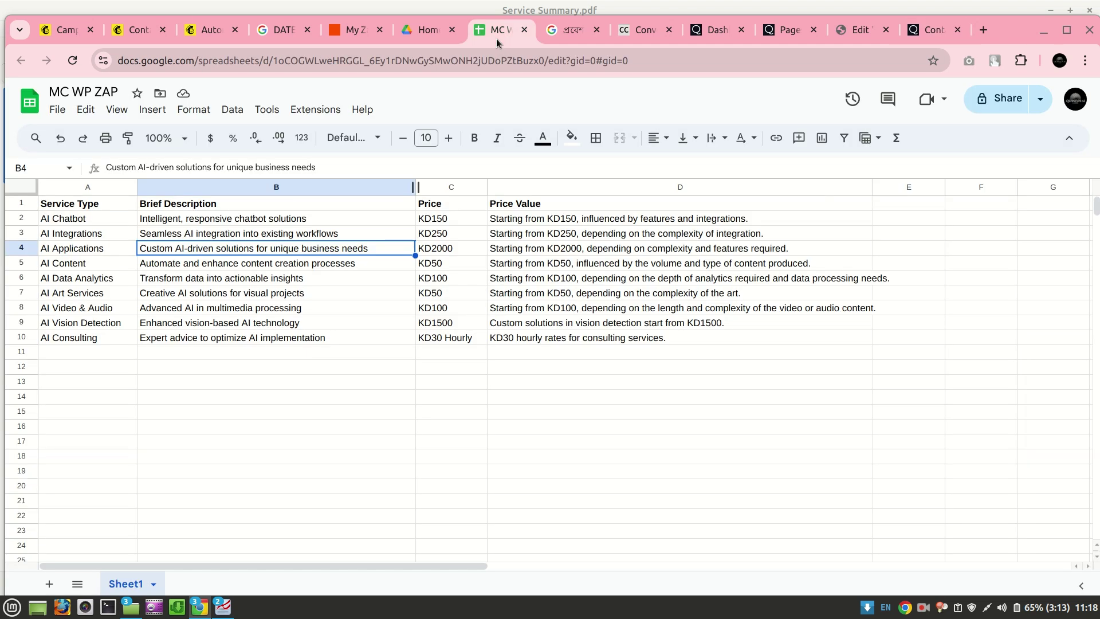
Read the AI Video & Audio brief in cell B8 and return to the contact form
{"action": "mouse_move", "coordinate": [294, 38]}
{"action": "left_click", "coordinate": [252, 310]}
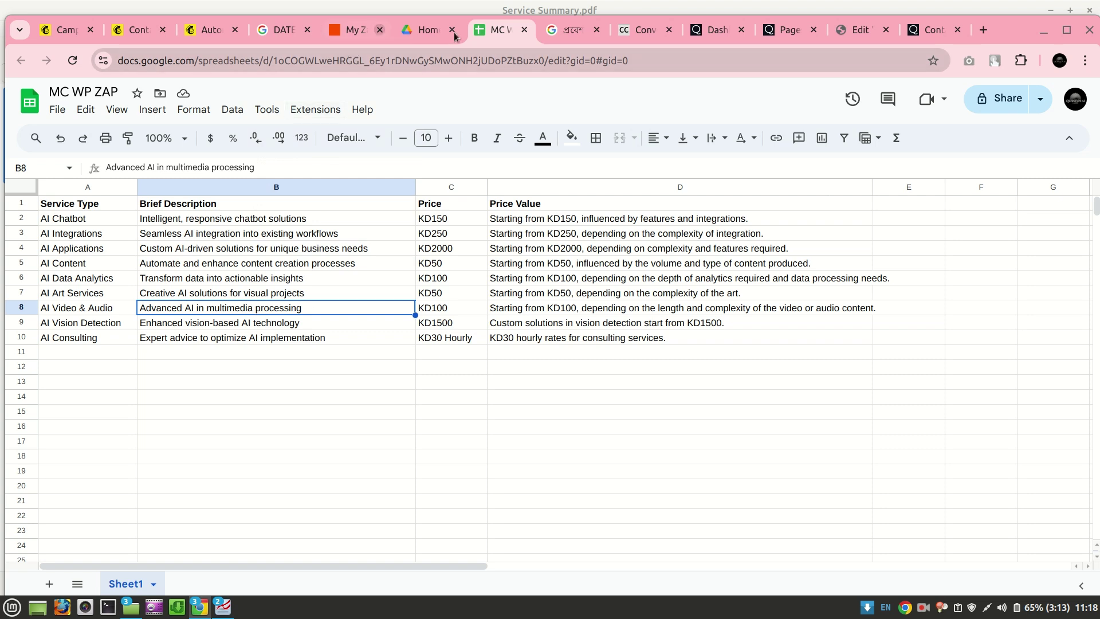
{"action": "left_click", "coordinate": [928, 30]}
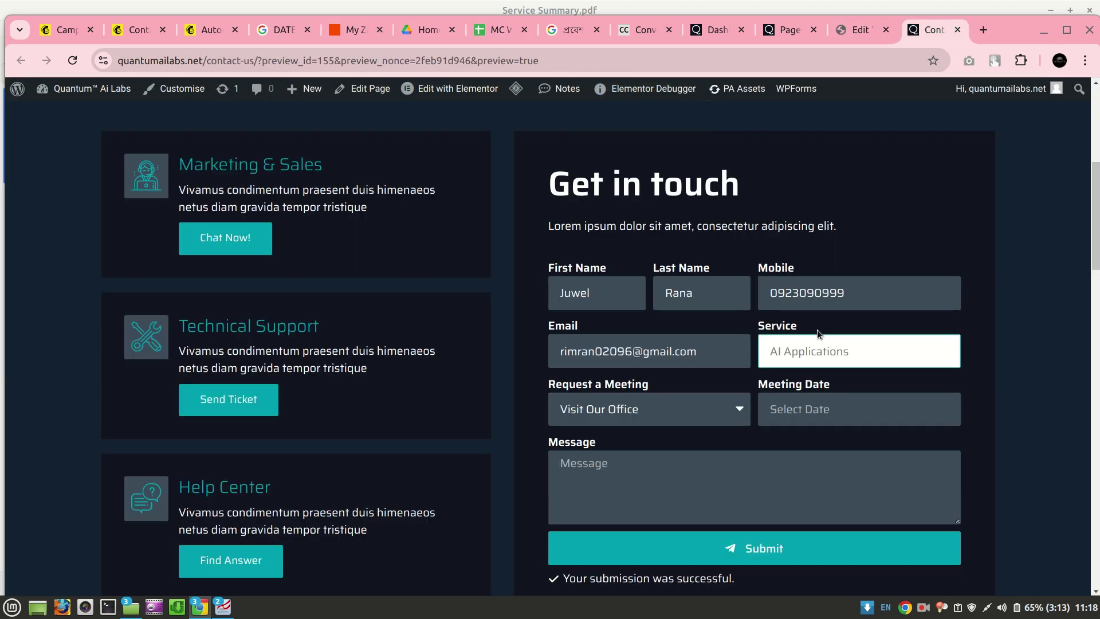
Submit the form with AI Video & Audio, Visit Our Office, 31 October 2024 and message 'Hey, what's up'
{"action": "left_click", "coordinate": [809, 362]}
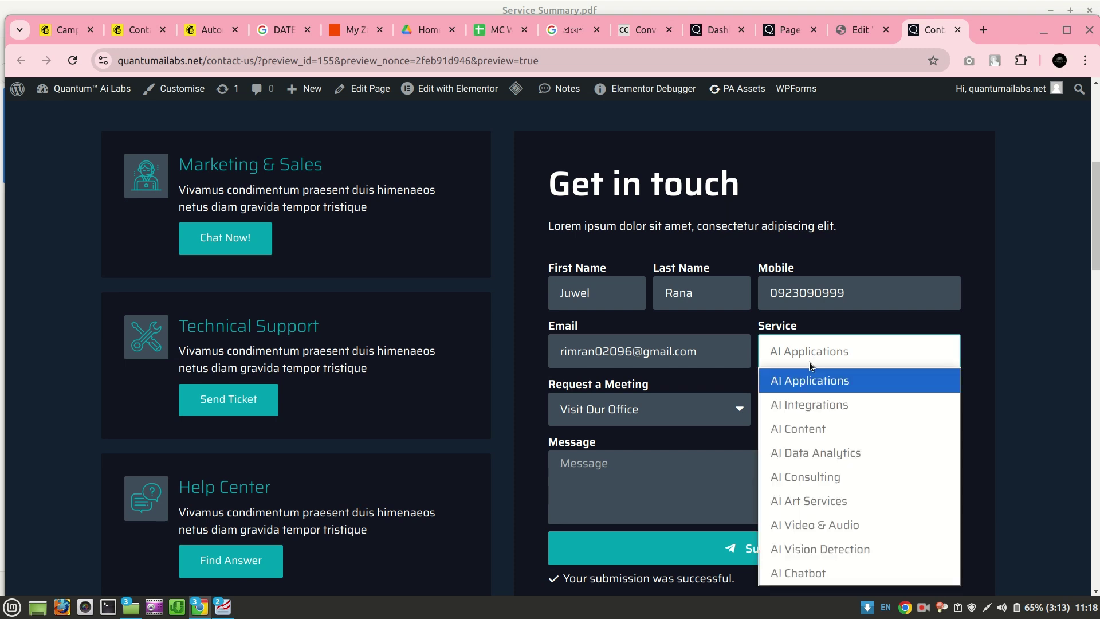
{"action": "left_click", "coordinate": [783, 527]}
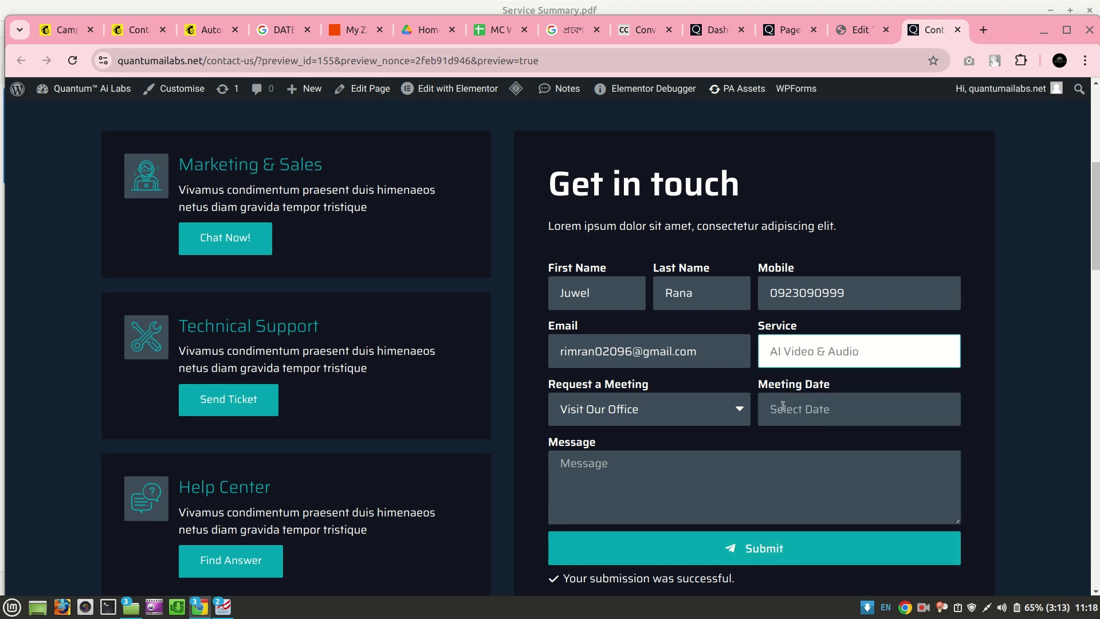
{"action": "left_click", "coordinate": [672, 409]}
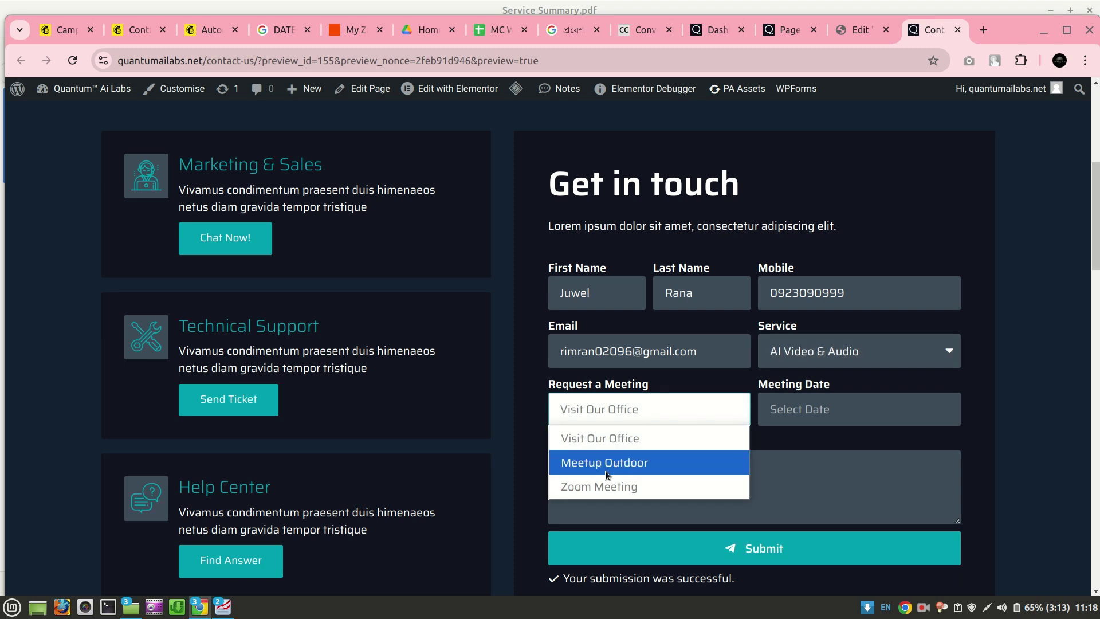
{"action": "left_click", "coordinate": [608, 447]}
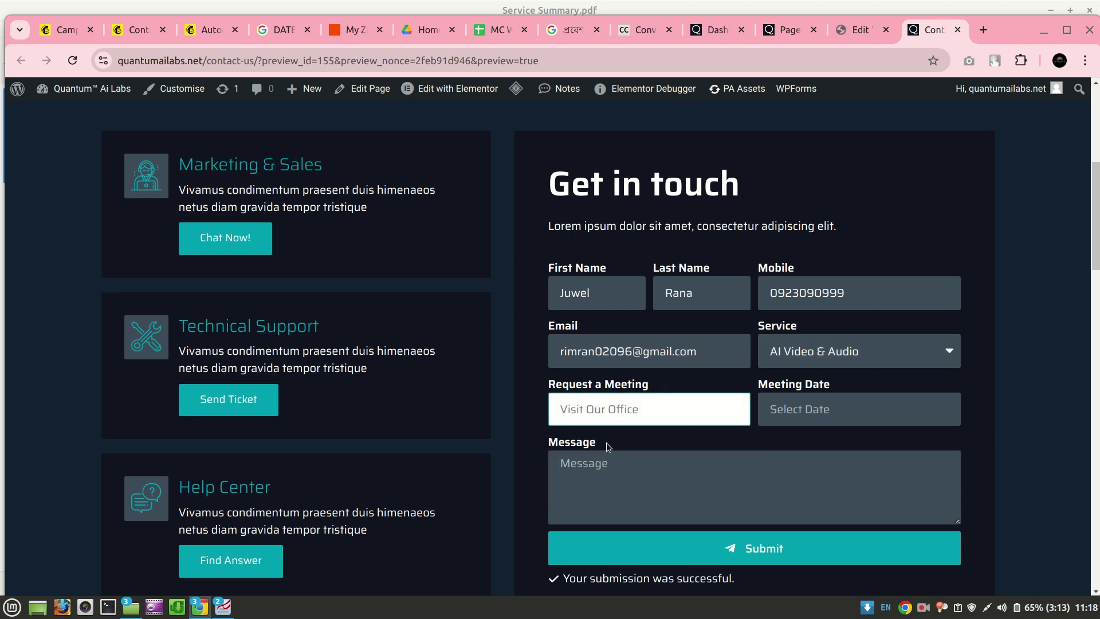
{"action": "left_click", "coordinate": [808, 420]}
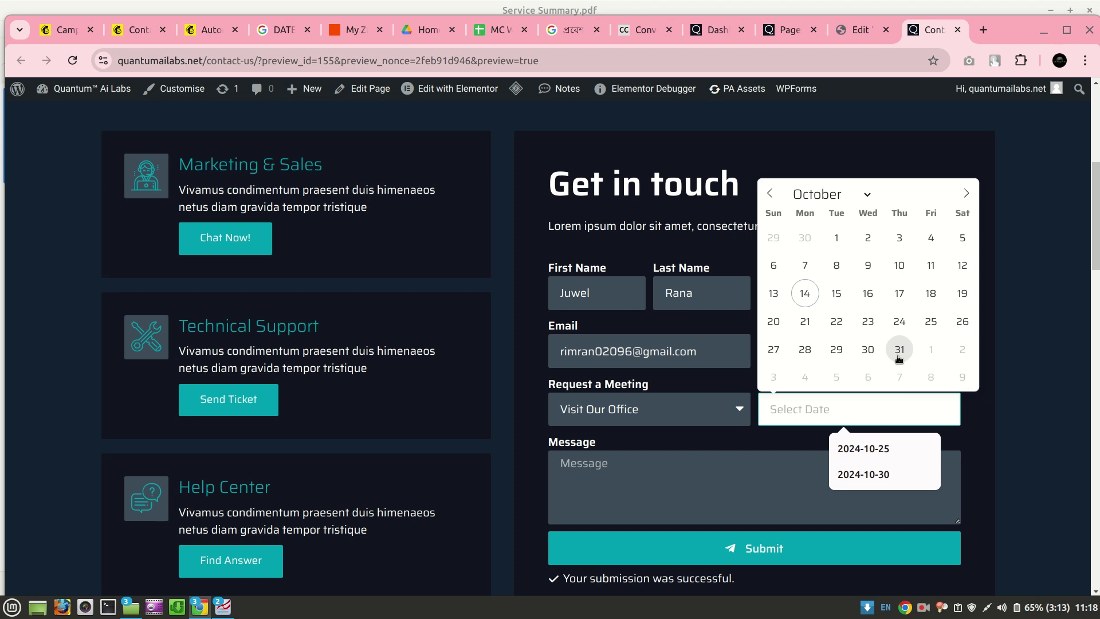
{"action": "left_click", "coordinate": [899, 351]}
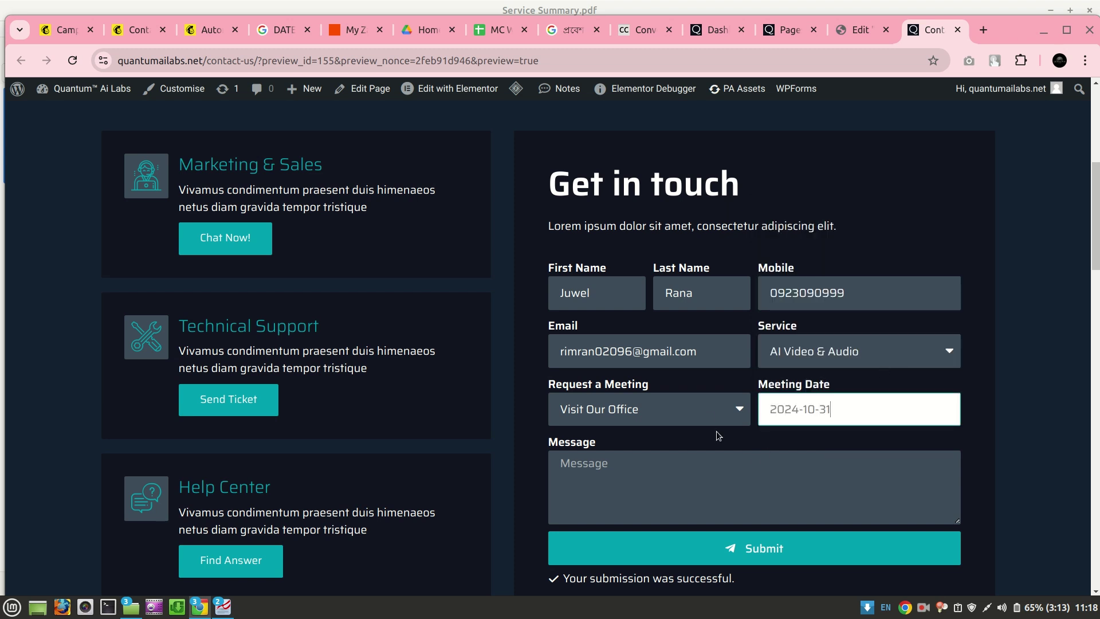
{"action": "left_click", "coordinate": [728, 491]}
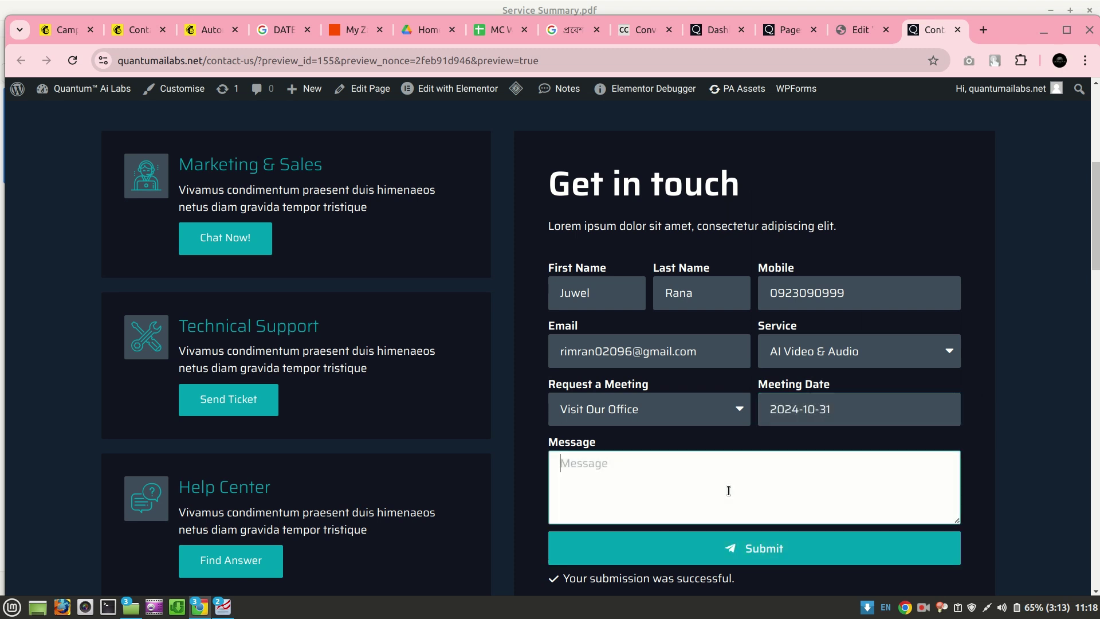
{"action": "type", "text": "Hey, what's up"}
{"action": "left_click", "coordinate": [743, 542]}
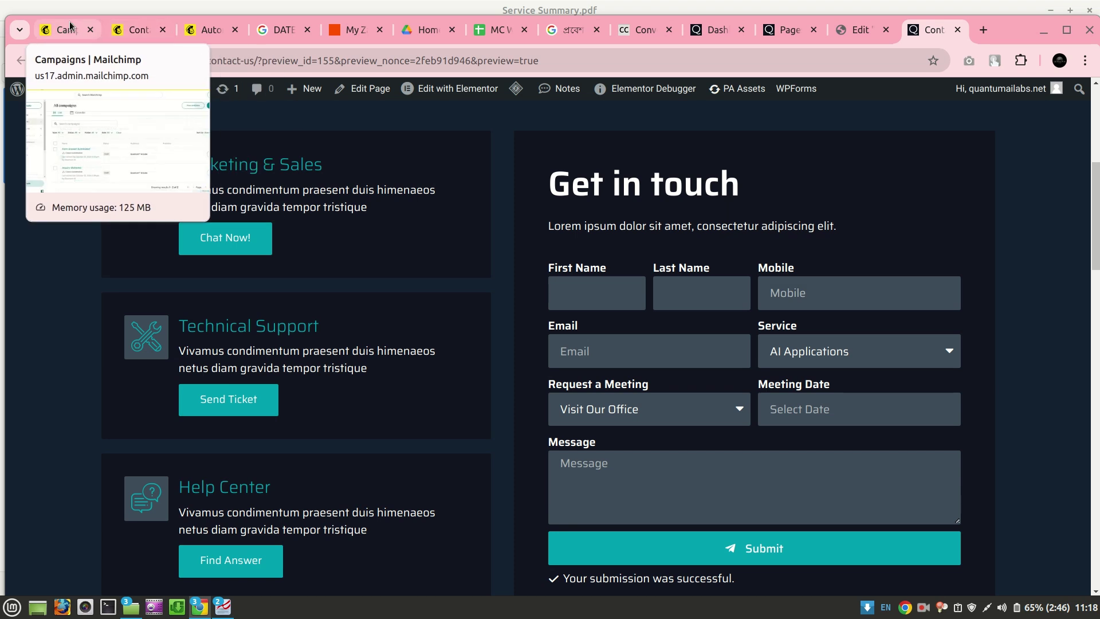
Reload Mailchimp contacts and confirm the new subscriber's KD100 price and multimedia-processing brief
{"action": "left_click", "coordinate": [131, 28]}
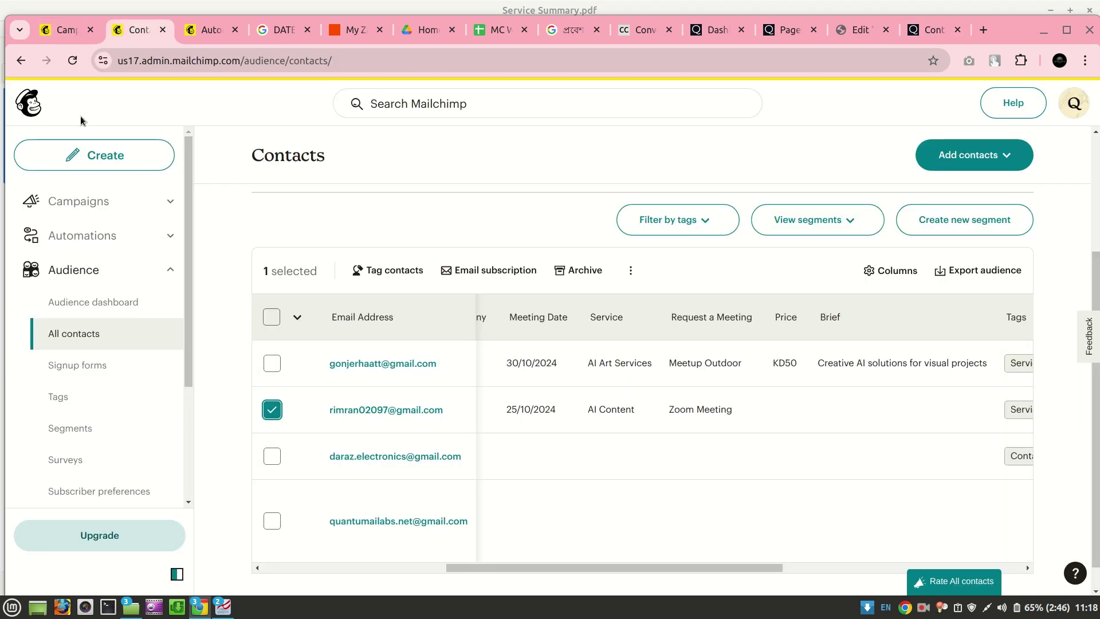
{"action": "scroll", "coordinate": [218, 247], "scroll_direction": "up", "scroll_amount": 3}
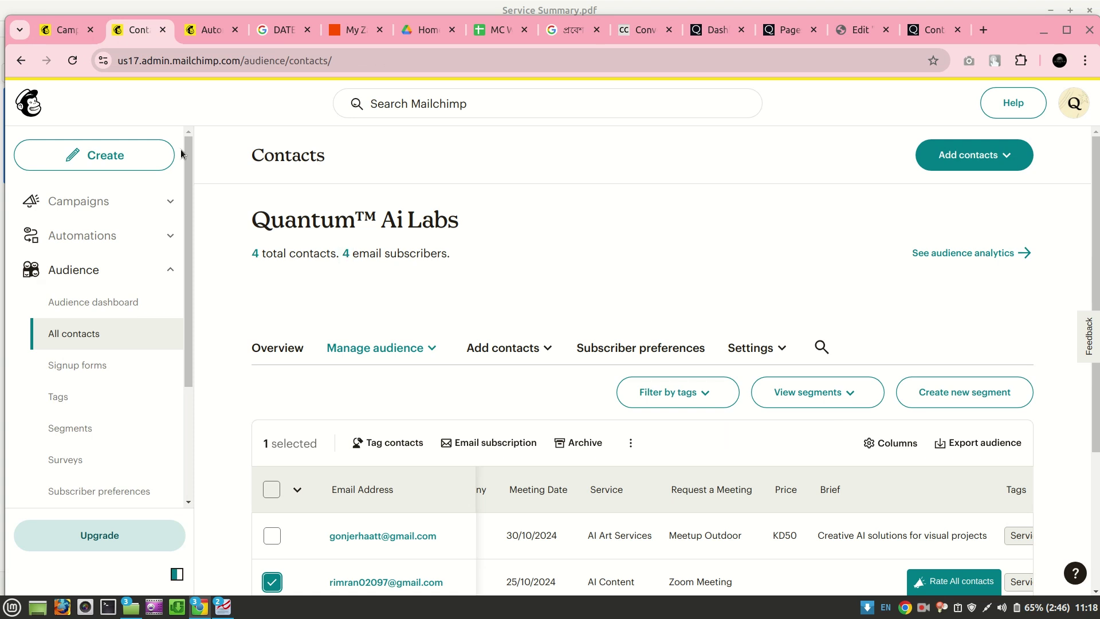
{"action": "left_click", "coordinate": [72, 60]}
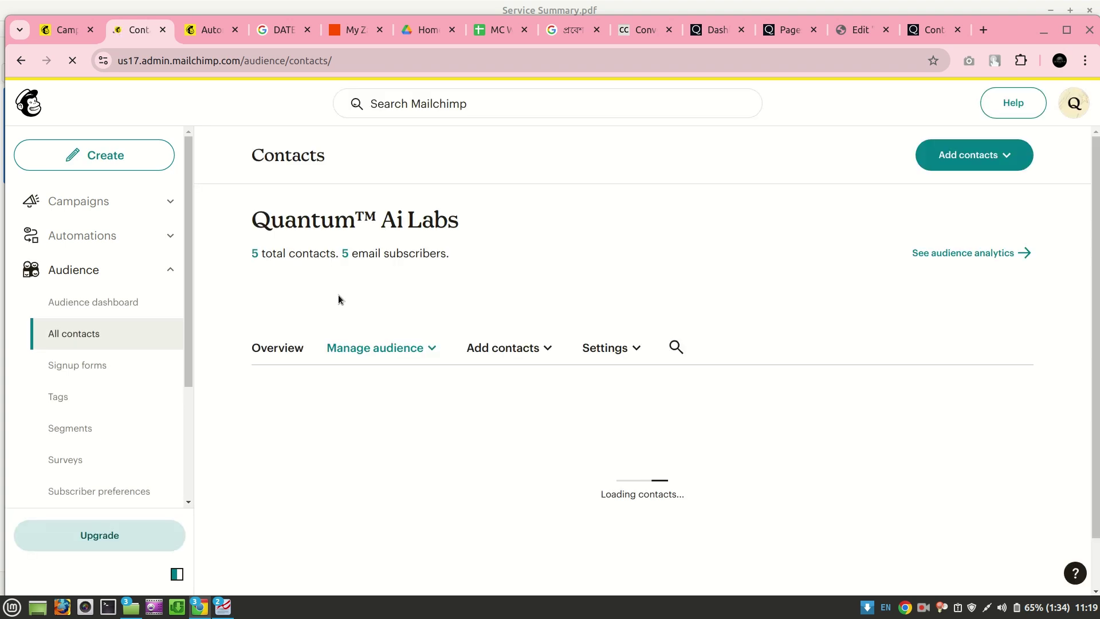
{"action": "scroll", "coordinate": [448, 273], "scroll_direction": "down", "scroll_amount": 3}
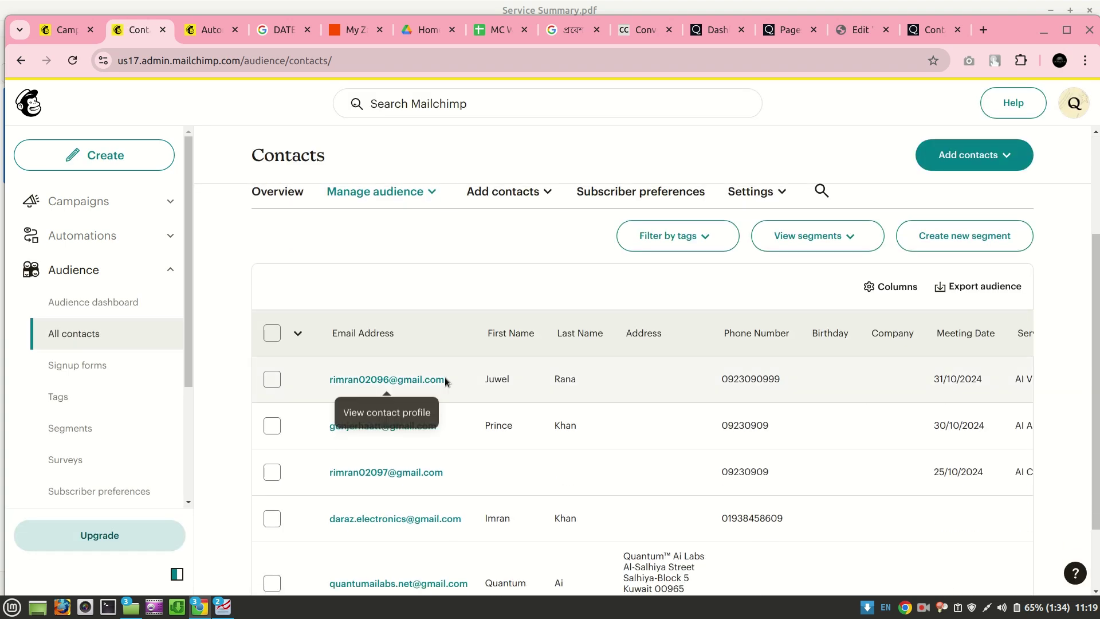
{"action": "scroll", "coordinate": [445, 381], "scroll_direction": "right", "scroll_amount": 4}
{"action": "scroll", "coordinate": [445, 380], "scroll_direction": "right", "scroll_amount": 2}
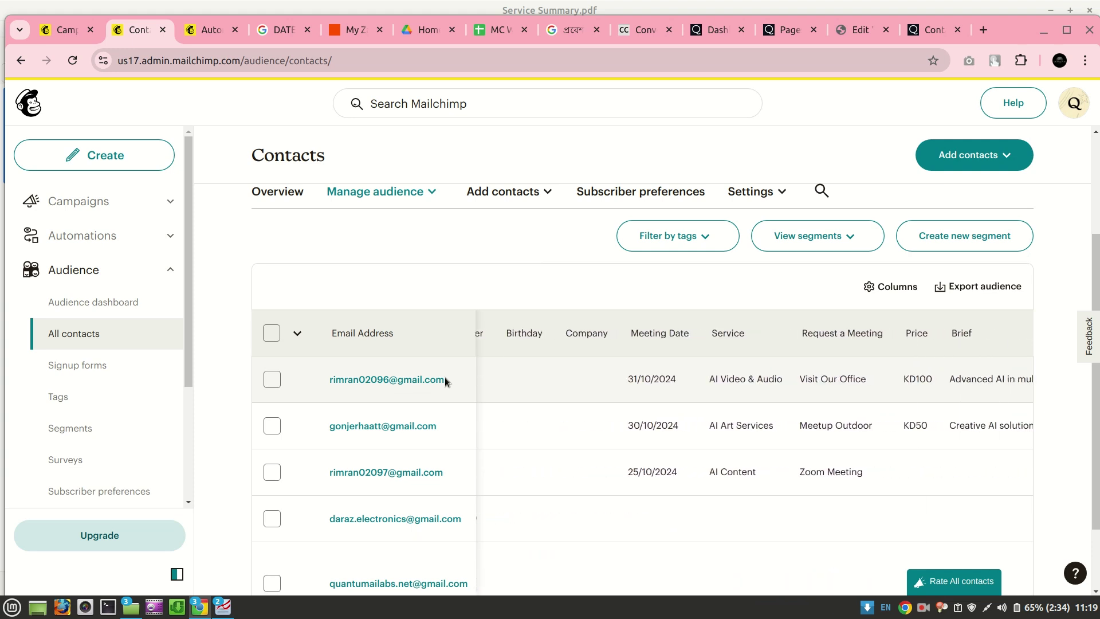
{"action": "scroll", "coordinate": [445, 380], "scroll_direction": "left", "scroll_amount": 6}
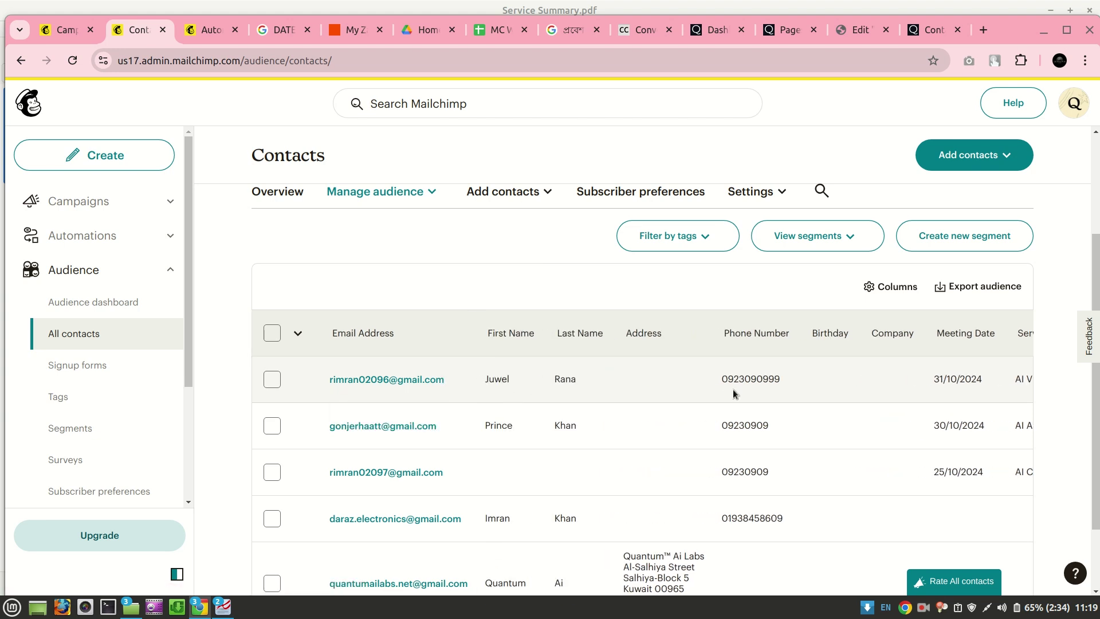
{"action": "scroll", "coordinate": [733, 389], "scroll_direction": "right", "scroll_amount": 5}
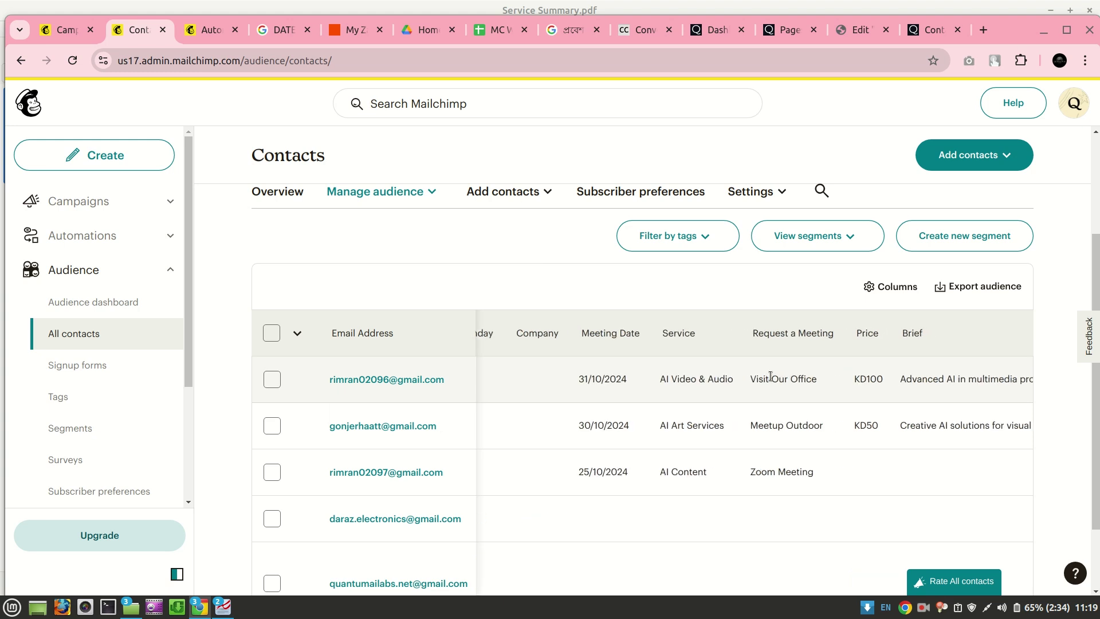
{"action": "scroll", "coordinate": [704, 386], "scroll_direction": "right", "scroll_amount": 1}
{"action": "scroll", "coordinate": [736, 382], "scroll_direction": "right", "scroll_amount": 2}
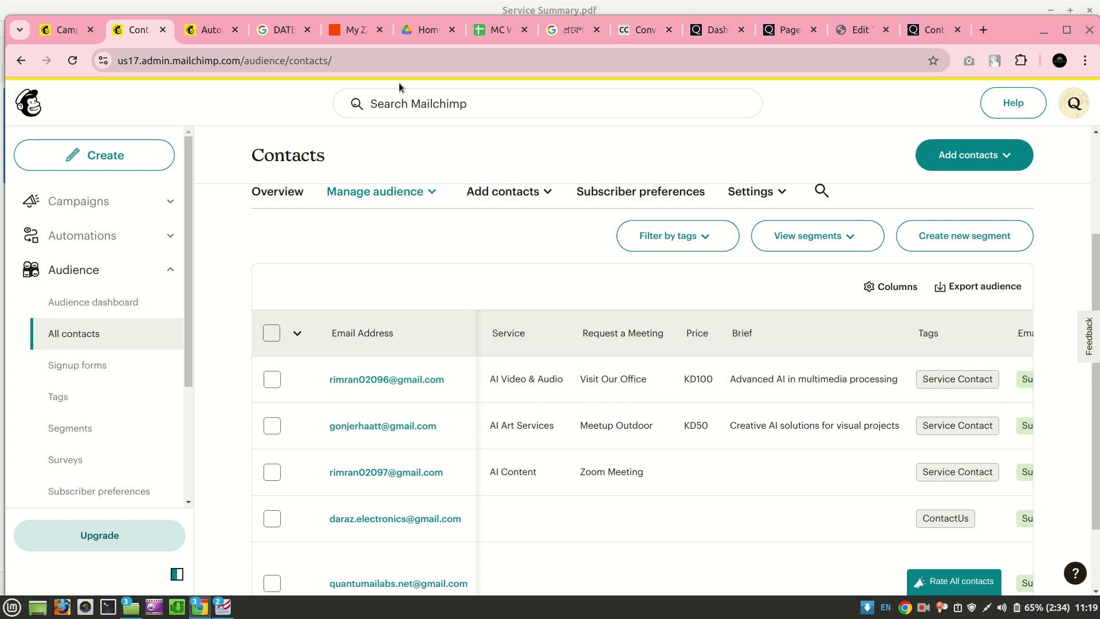
{"action": "left_click", "coordinate": [349, 32]}
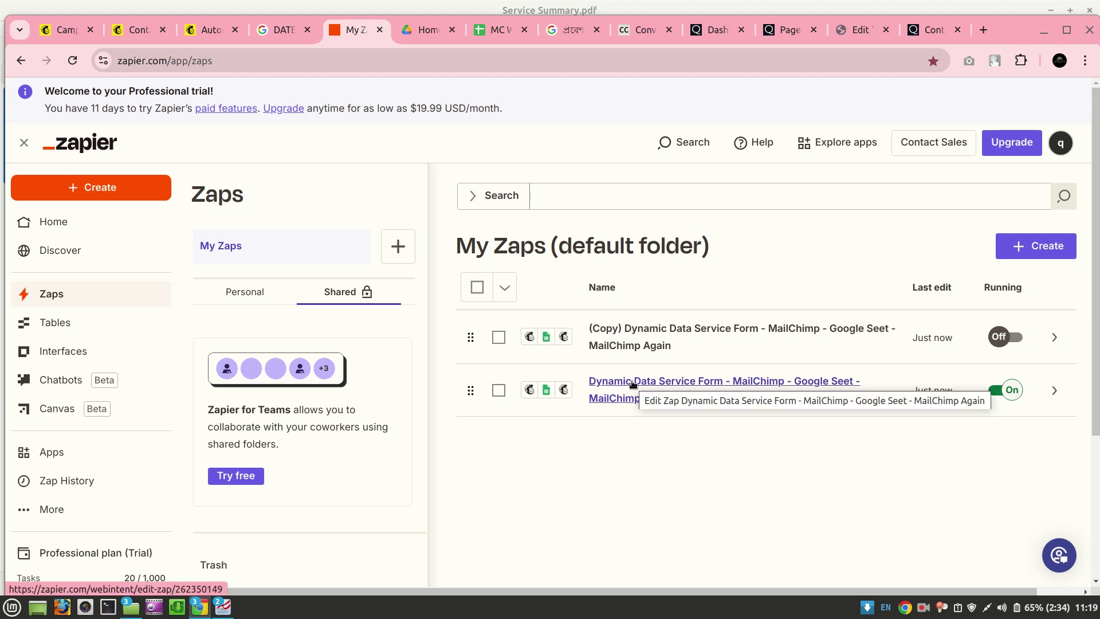
Reload My Zaps and open the Dynamic Data Service Form zap's details and History
{"action": "left_click", "coordinate": [72, 60]}
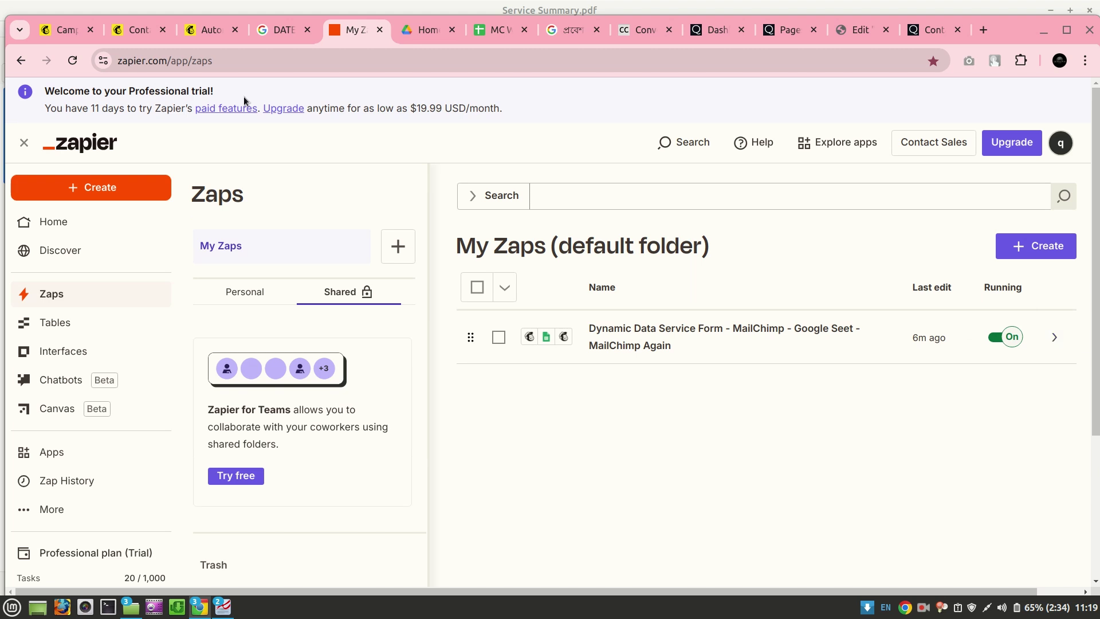
{"action": "left_click", "coordinate": [72, 60]}
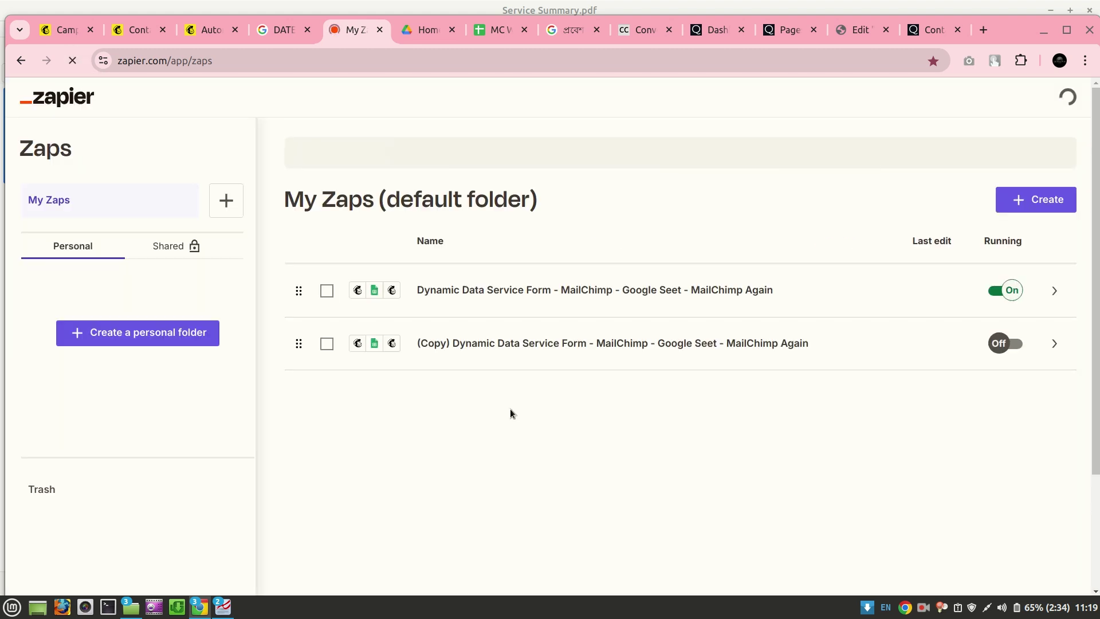
{"action": "left_click", "coordinate": [1054, 289]}
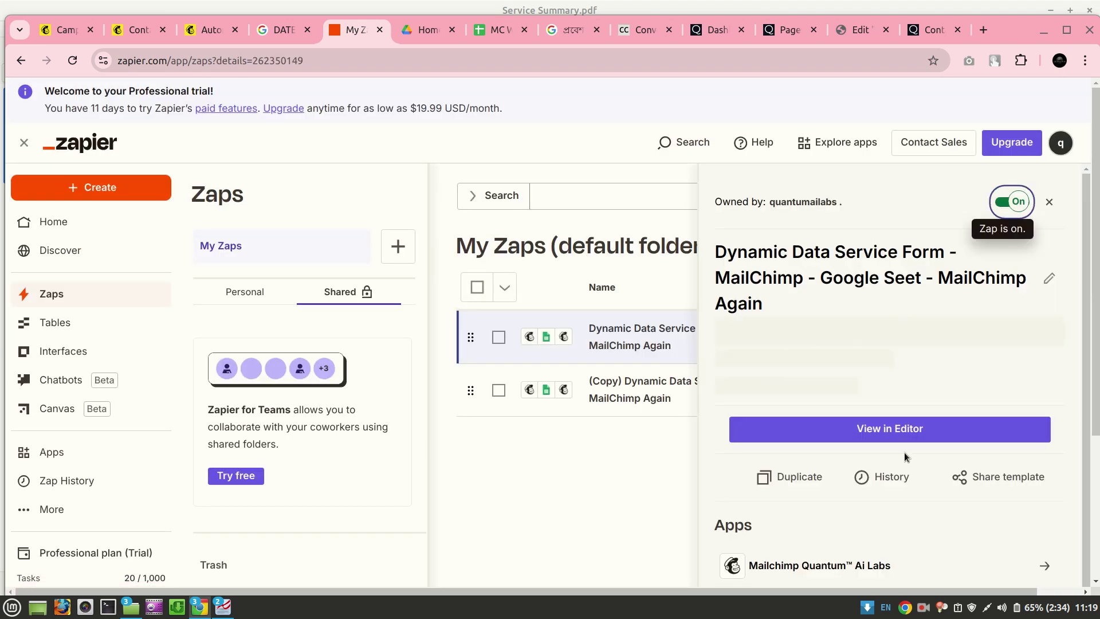
{"action": "left_click", "coordinate": [881, 473]}
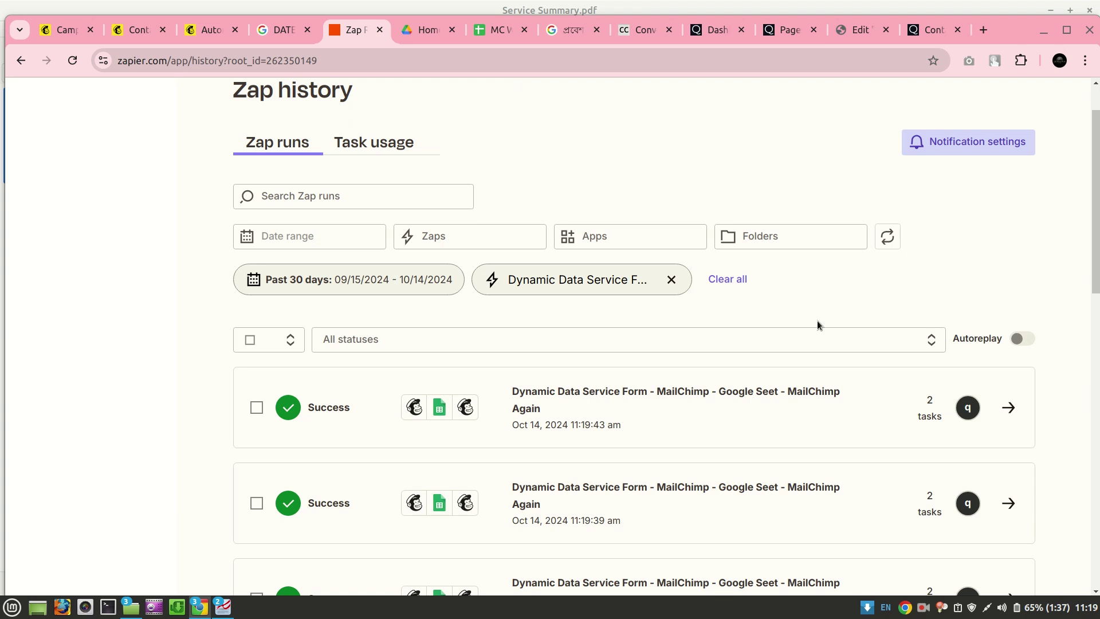
Select all listed runs in Zap history, clear the selection, and reload the list
{"action": "scroll", "coordinate": [817, 324], "scroll_direction": "down", "scroll_amount": 3}
{"action": "scroll", "coordinate": [818, 323], "scroll_direction": "down", "scroll_amount": 7}
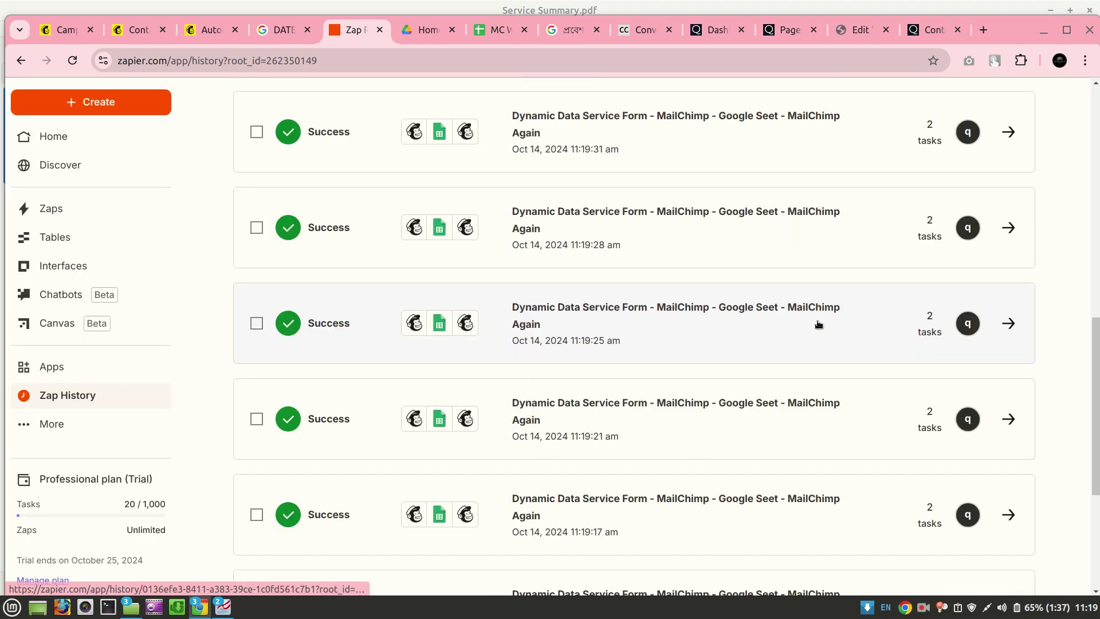
{"action": "scroll", "coordinate": [818, 324], "scroll_direction": "down", "scroll_amount": 5}
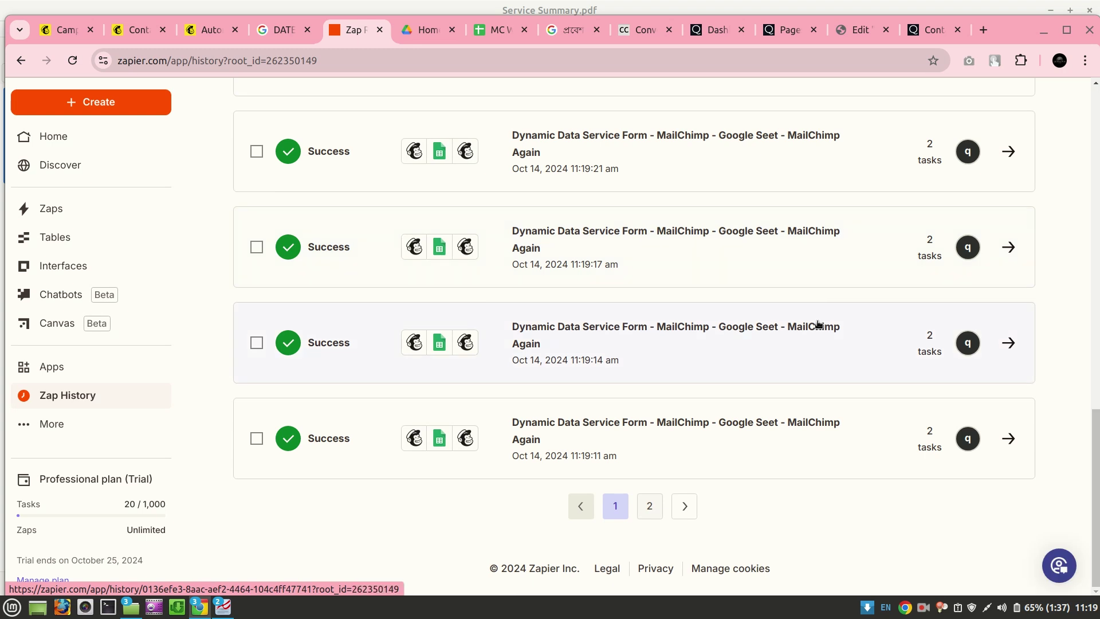
{"action": "scroll", "coordinate": [818, 324], "scroll_direction": "up", "scroll_amount": 11}
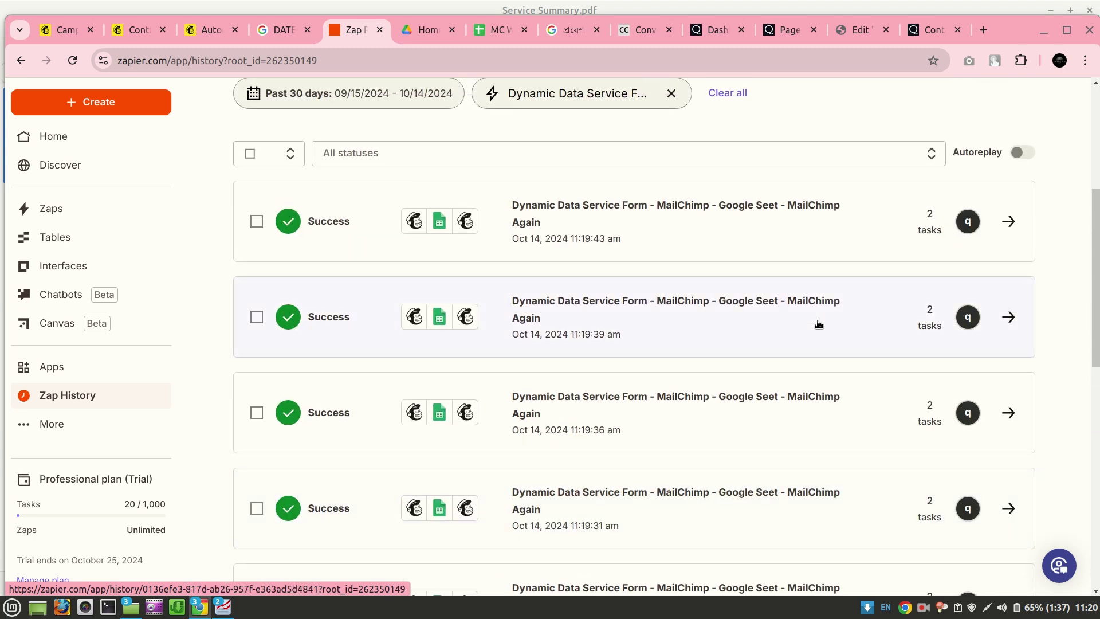
{"action": "left_click", "coordinate": [250, 153]}
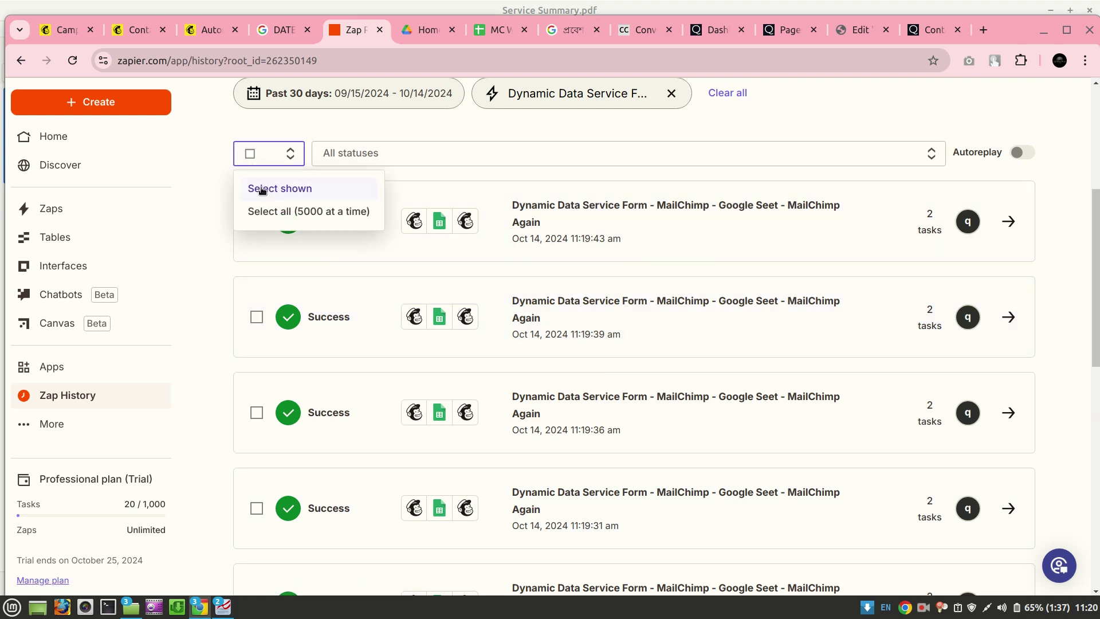
{"action": "left_click", "coordinate": [262, 190]}
{"action": "left_click", "coordinate": [257, 154]}
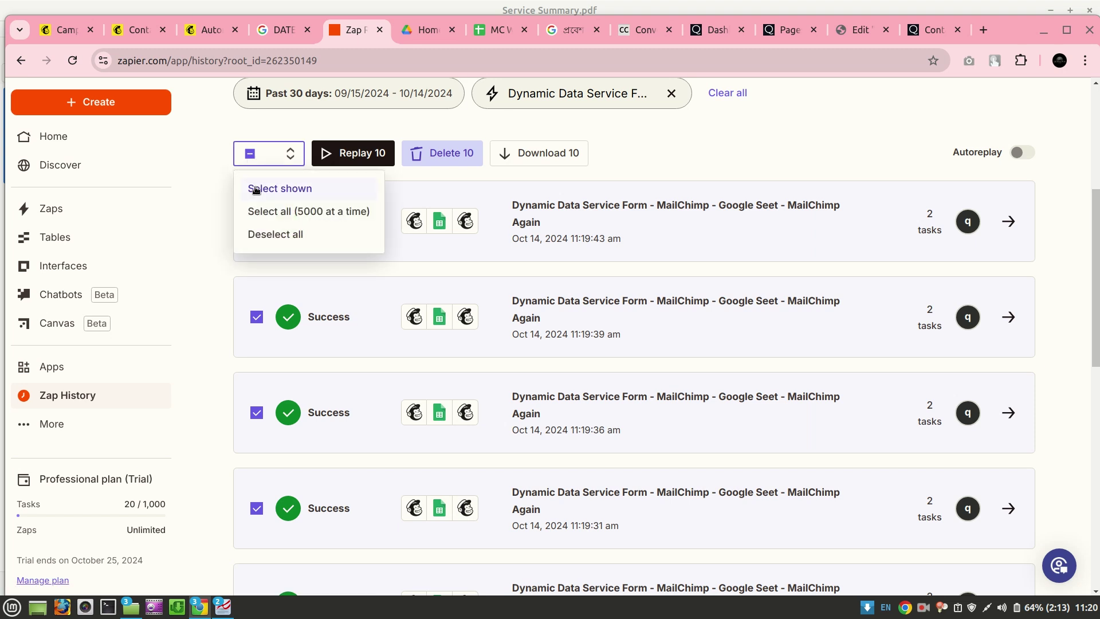
{"action": "left_click", "coordinate": [265, 234]}
{"action": "left_click", "coordinate": [72, 63]}
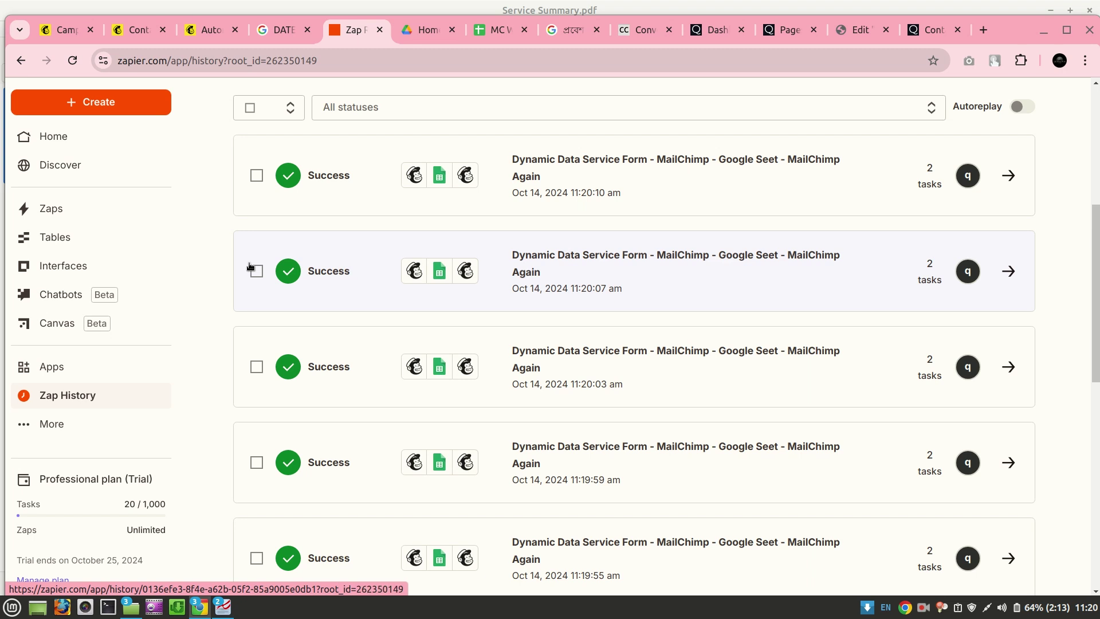
Select all runs again, deselect them, and reload to show the newest runs
{"action": "left_click", "coordinate": [247, 109]}
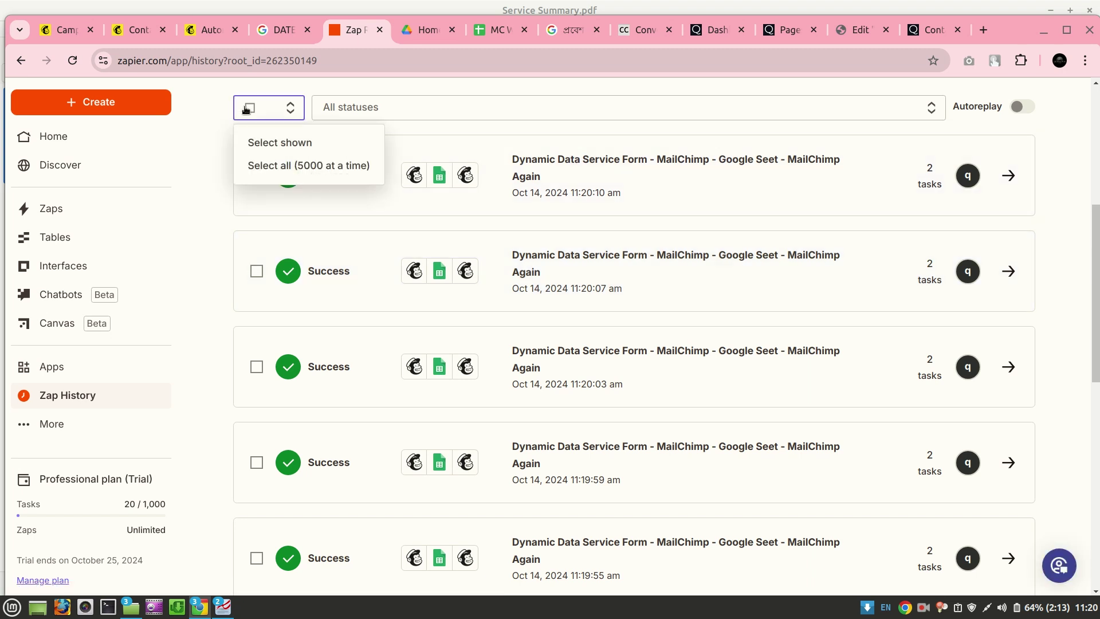
{"action": "left_click", "coordinate": [261, 143]}
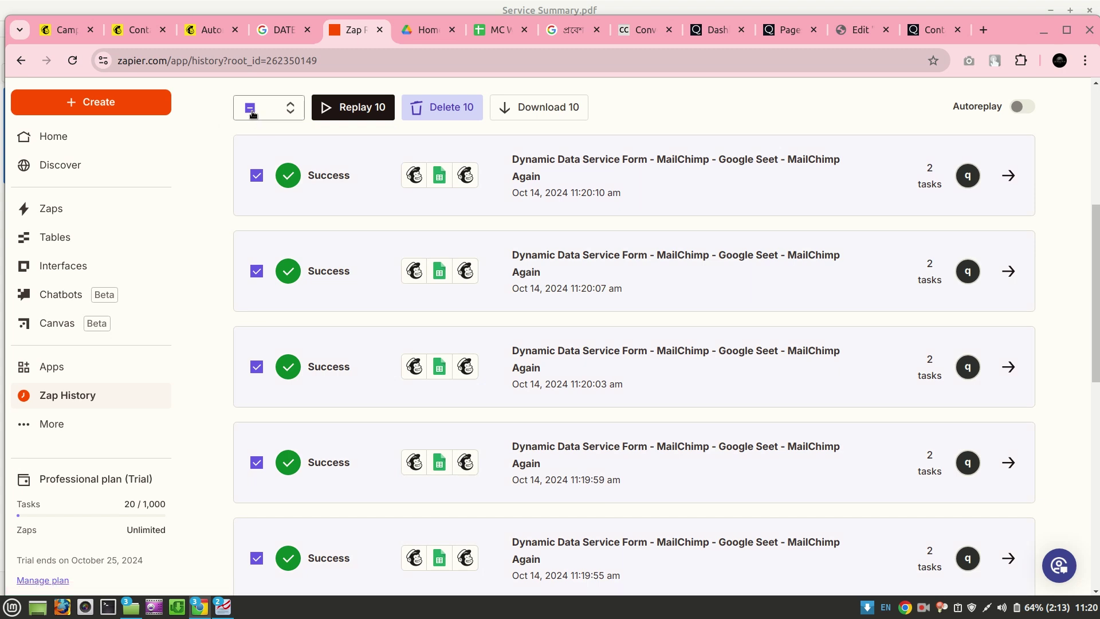
{"action": "left_click", "coordinate": [253, 114]}
{"action": "left_click", "coordinate": [219, 175]}
{"action": "left_click", "coordinate": [249, 108]}
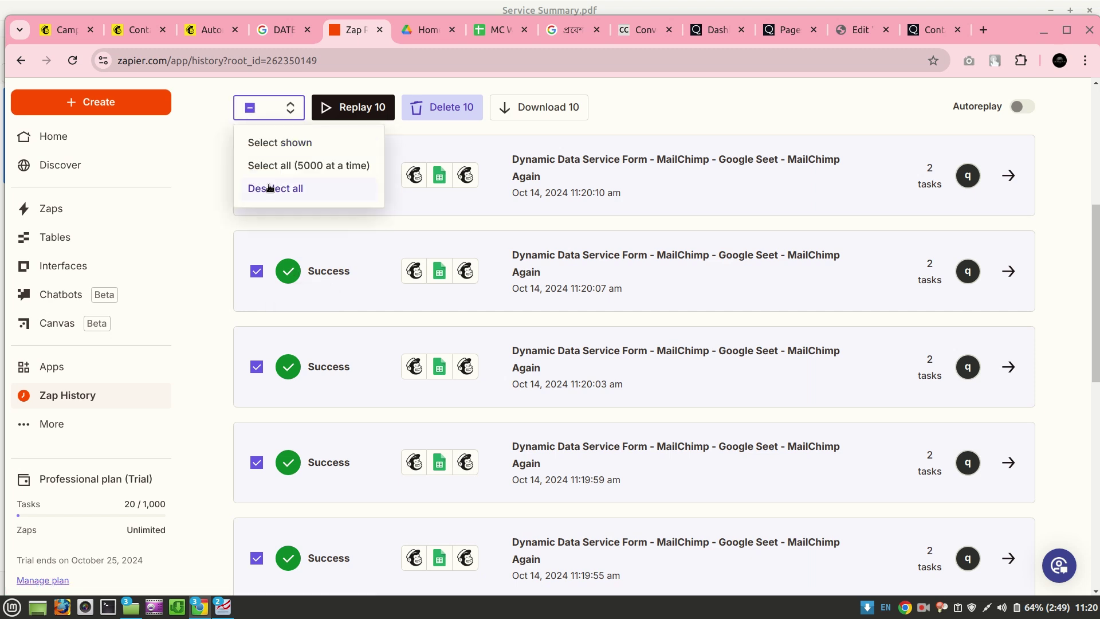
{"action": "left_click", "coordinate": [270, 188]}
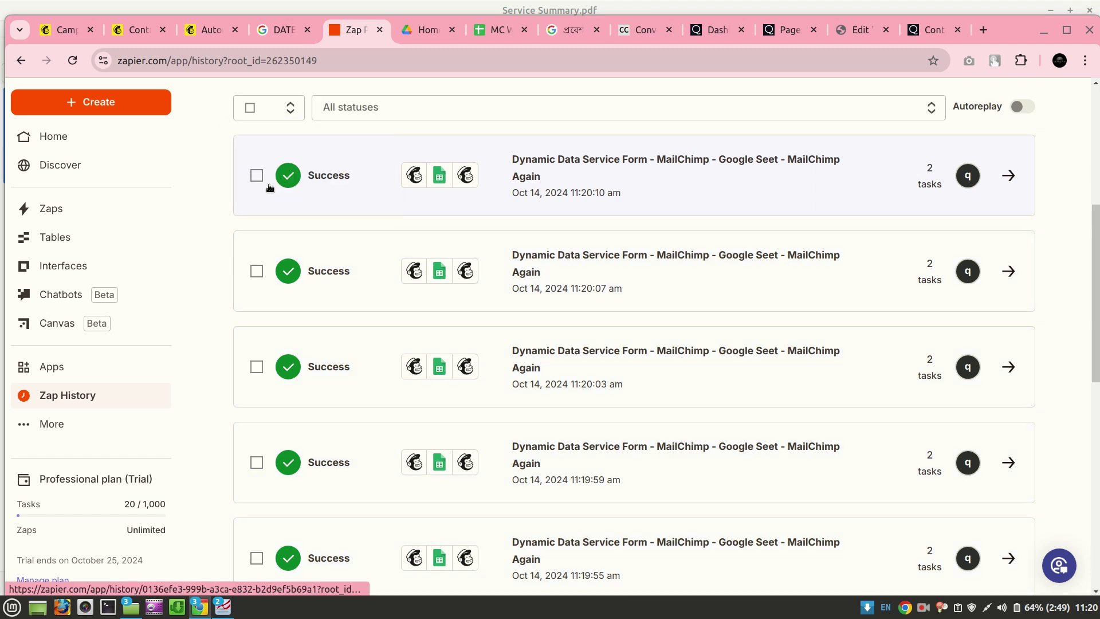
{"action": "scroll", "coordinate": [416, 248], "scroll_direction": "down", "scroll_amount": 5}
{"action": "scroll", "coordinate": [416, 248], "scroll_direction": "down", "scroll_amount": 5}
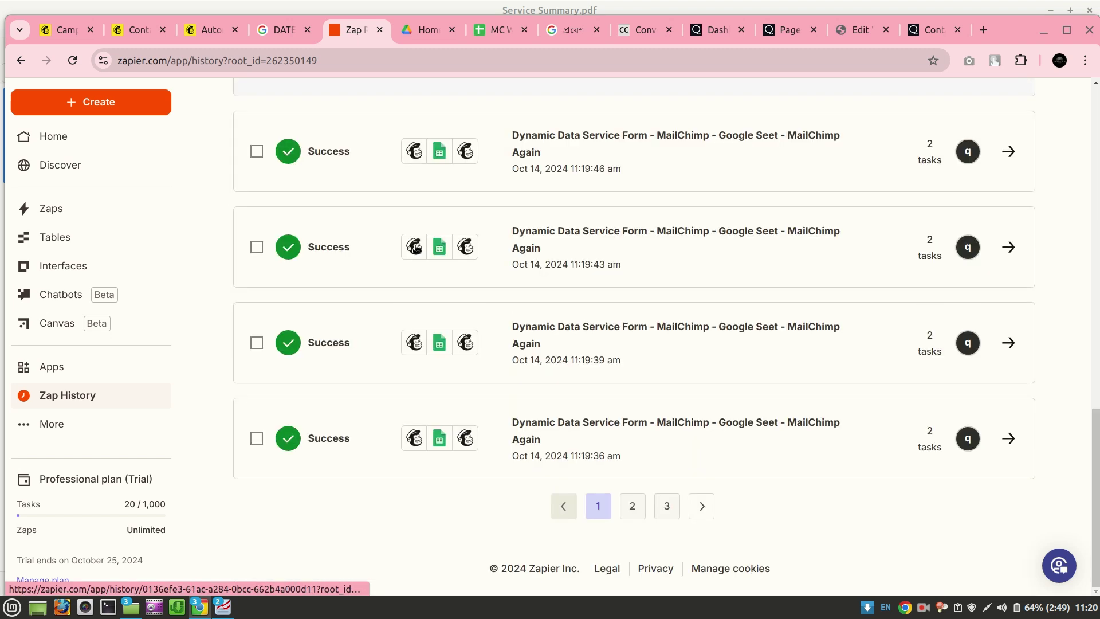
{"action": "scroll", "coordinate": [415, 246], "scroll_direction": "up", "scroll_amount": 10}
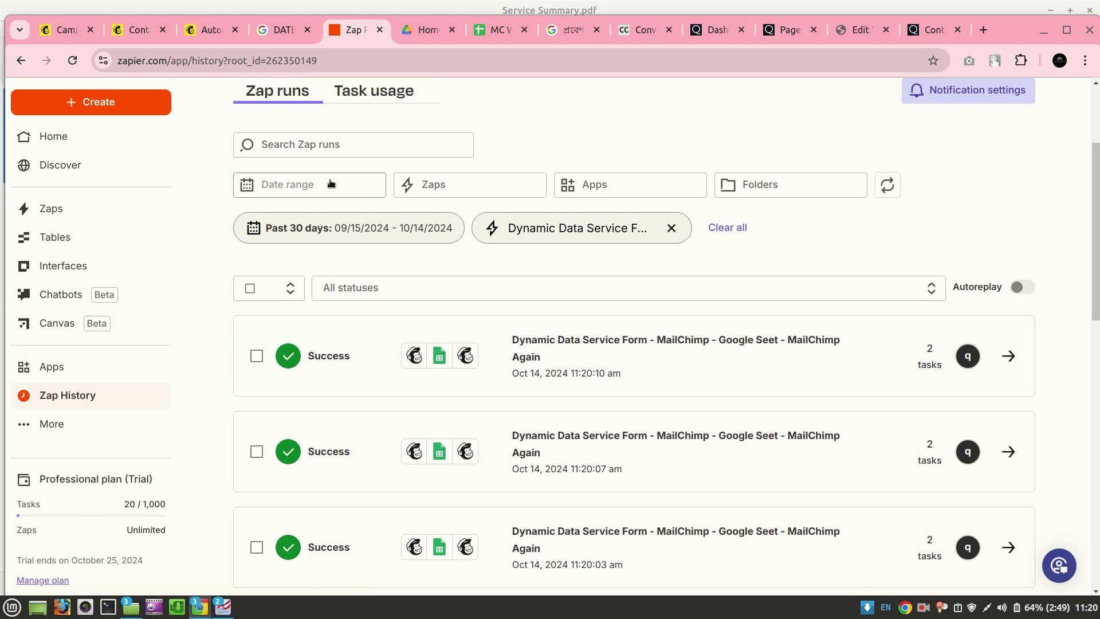
{"action": "left_click", "coordinate": [82, 63]}
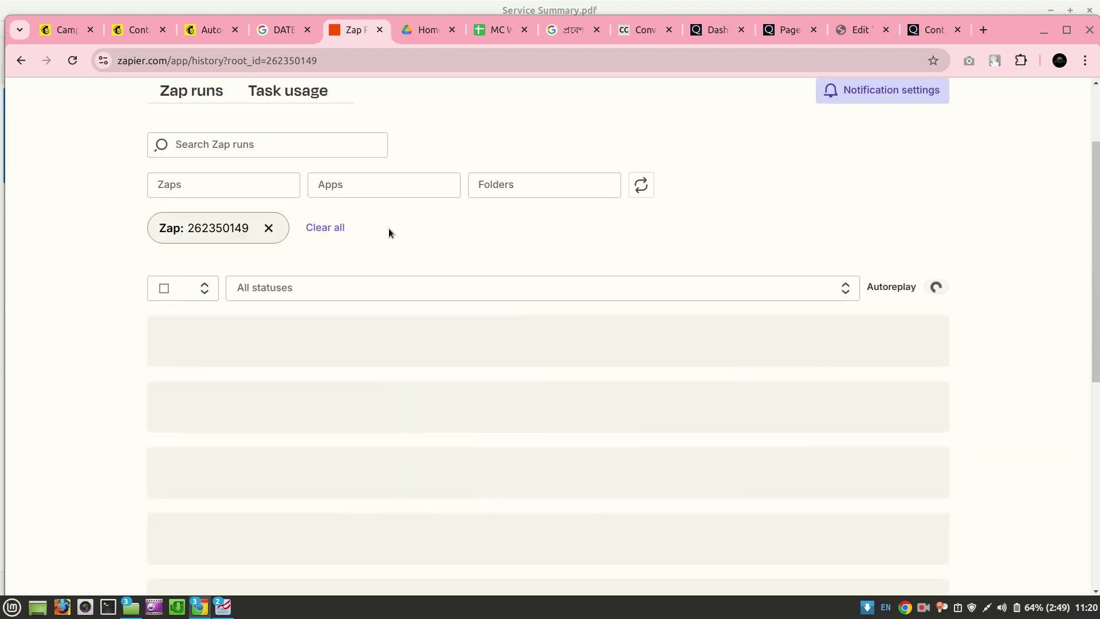
Select all ten runs shown in the Zap history list
{"action": "scroll", "coordinate": [540, 295], "scroll_direction": "down", "scroll_amount": 2}
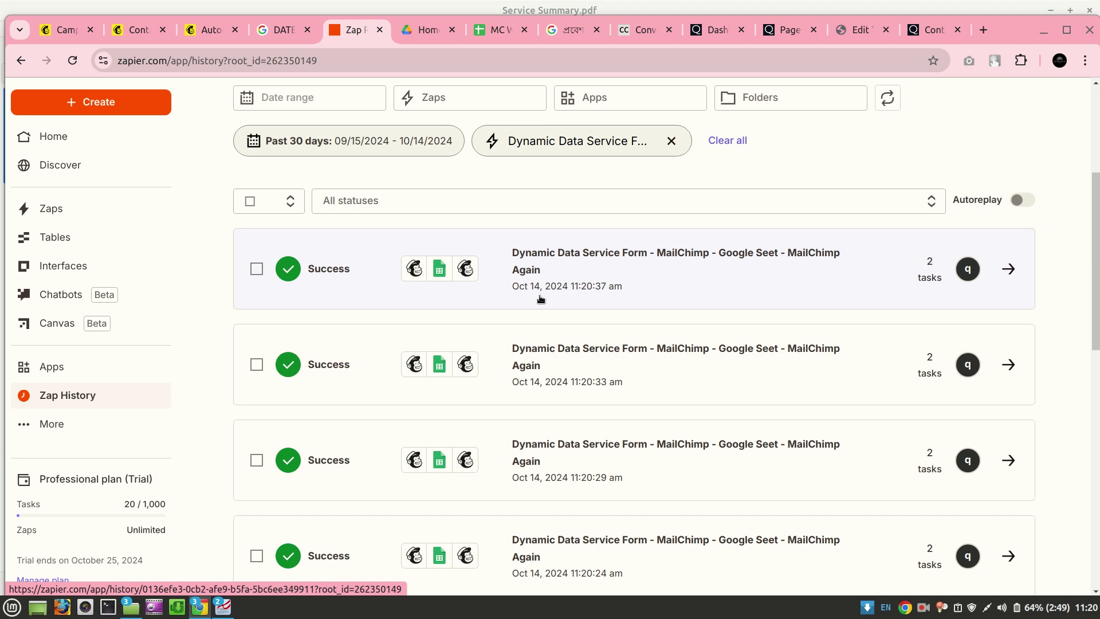
{"action": "left_click", "coordinate": [255, 202]}
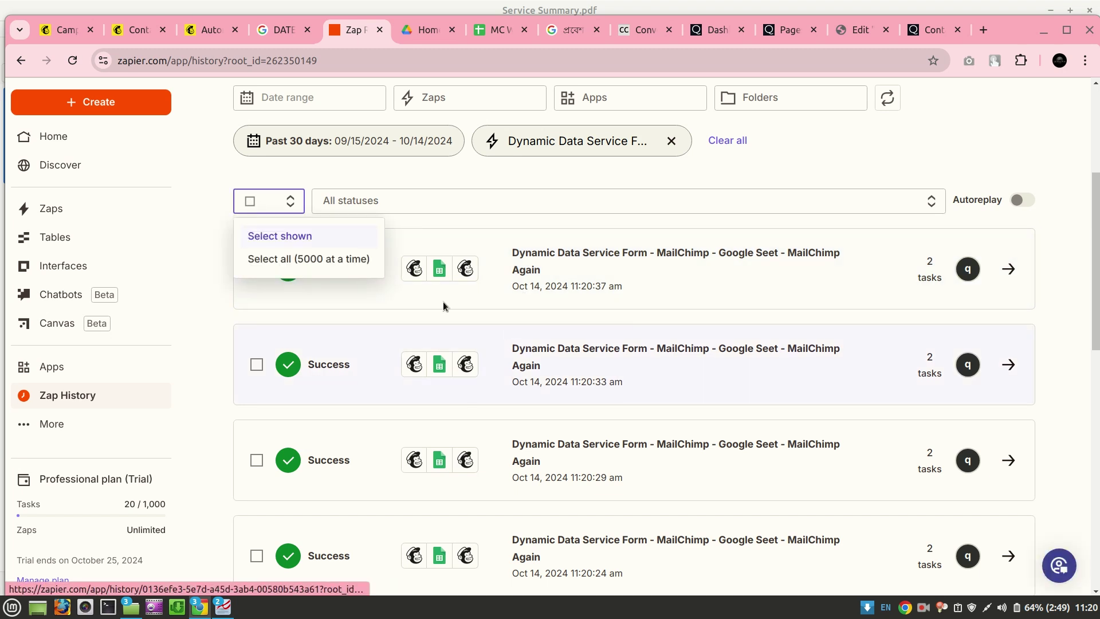
{"action": "left_click", "coordinate": [266, 235]}
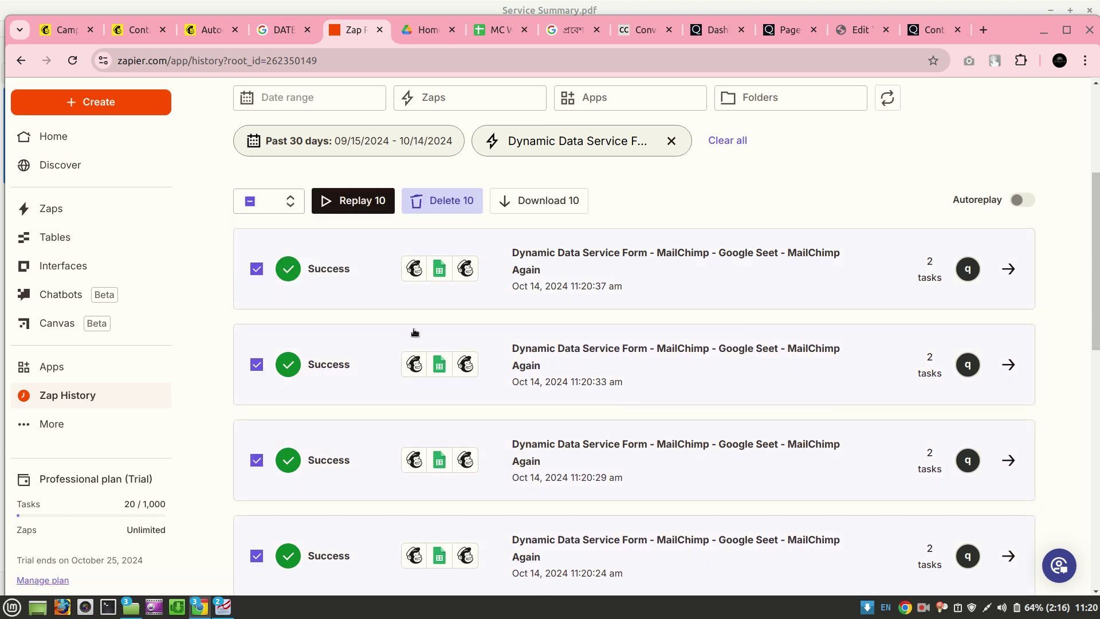
{"action": "scroll", "coordinate": [414, 331], "scroll_direction": "down", "scroll_amount": 10}
{"action": "scroll", "coordinate": [414, 331], "scroll_direction": "up", "scroll_amount": 10}
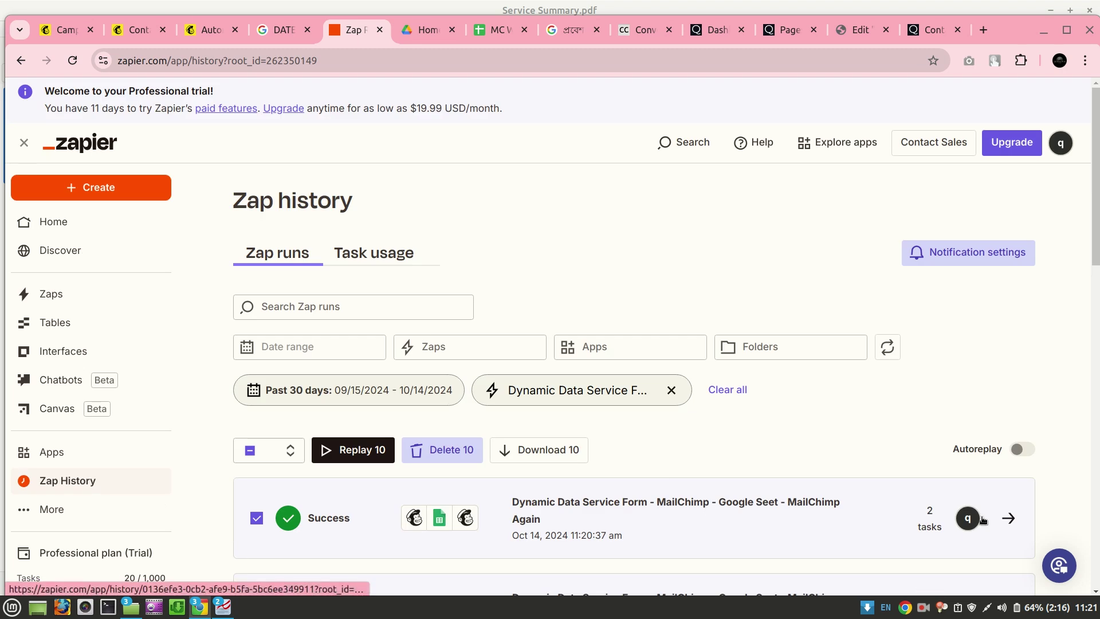
Open the newest run, confirm price KD100 and the brief reached Mailchimp, then go to My Zaps
{"action": "left_click", "coordinate": [1002, 519]}
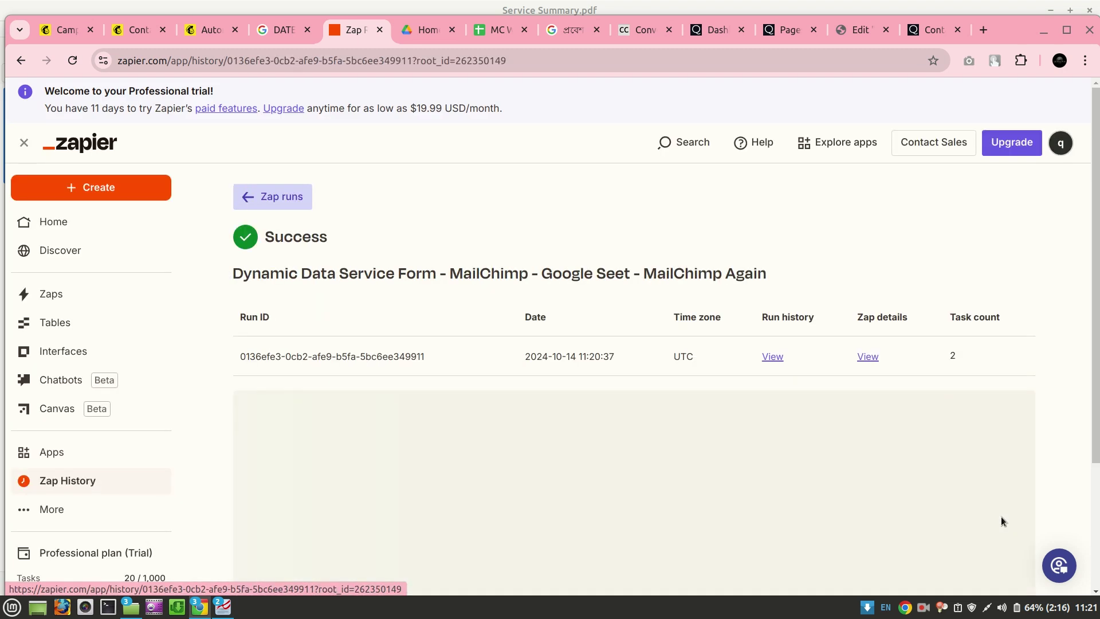
{"action": "scroll", "coordinate": [699, 433], "scroll_direction": "down", "scroll_amount": 3}
{"action": "scroll", "coordinate": [699, 433], "scroll_direction": "down", "scroll_amount": 7}
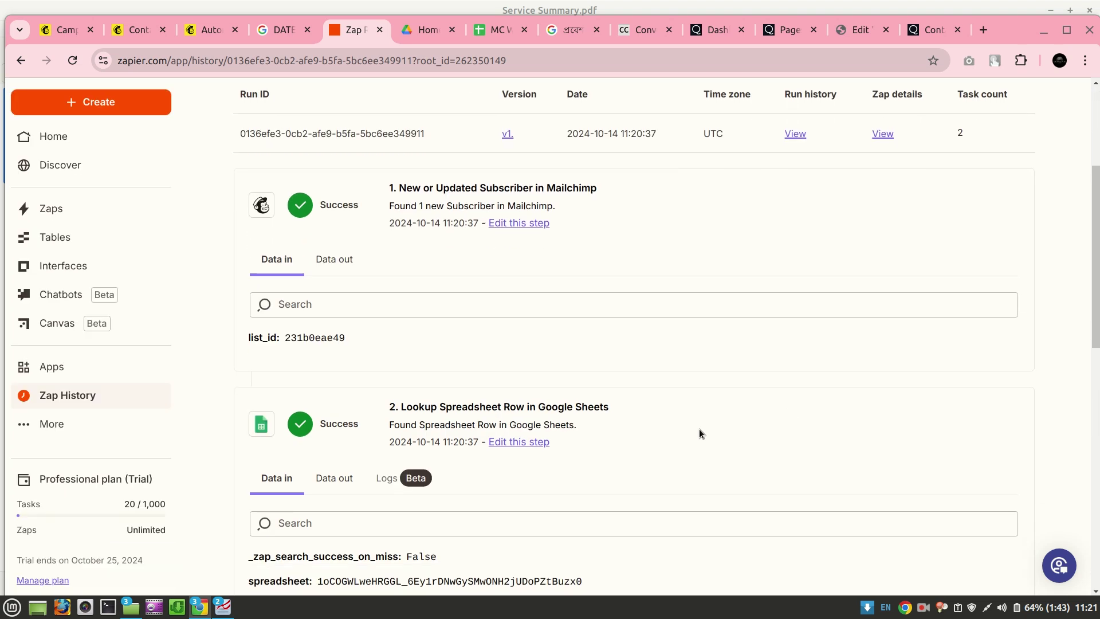
{"action": "scroll", "coordinate": [699, 433], "scroll_direction": "down", "scroll_amount": 5}
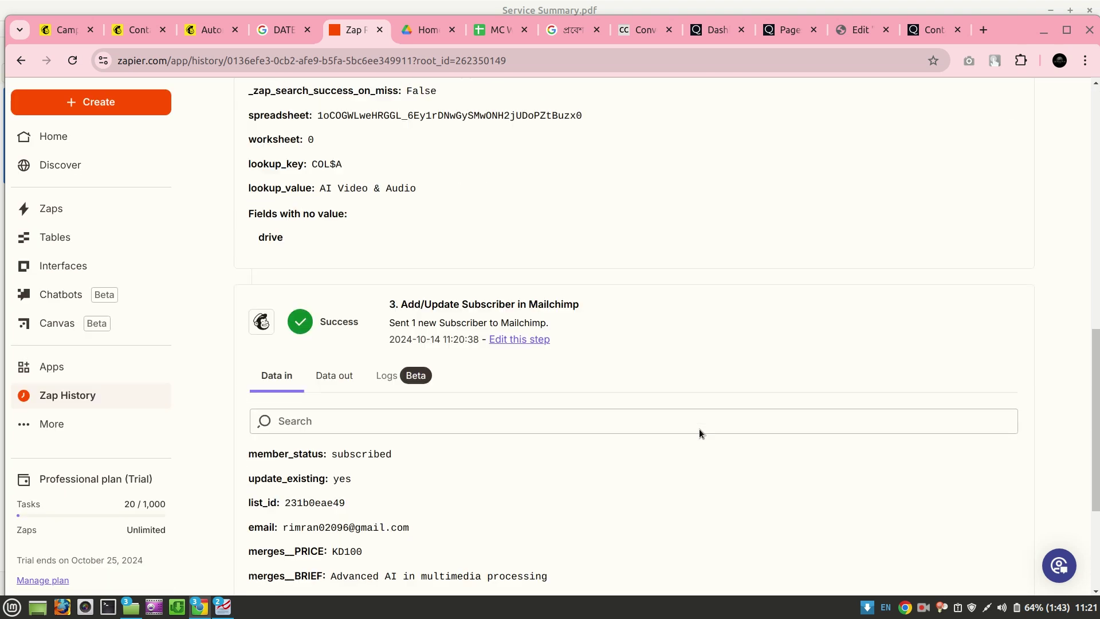
{"action": "scroll", "coordinate": [699, 433], "scroll_direction": "up", "scroll_amount": 15}
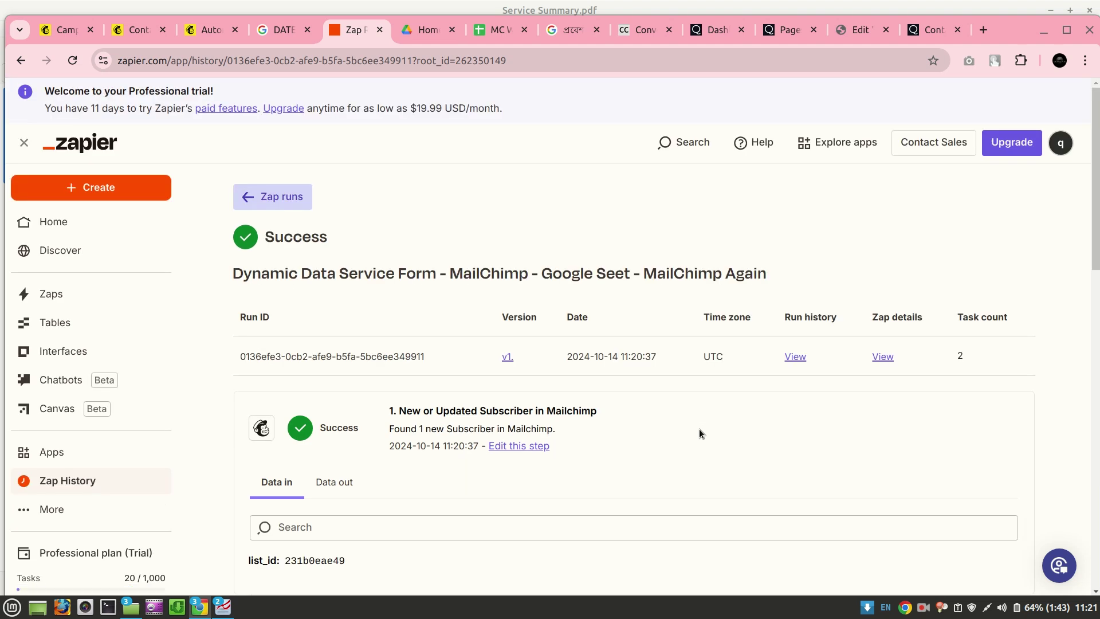
{"action": "left_click", "coordinate": [74, 59]}
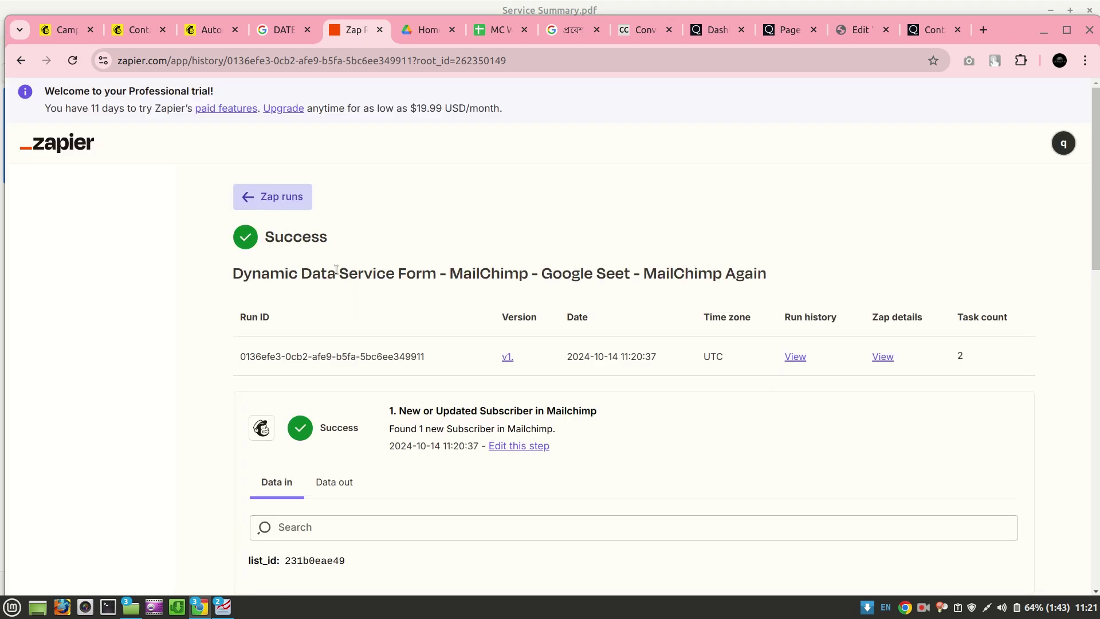
{"action": "scroll", "coordinate": [336, 273], "scroll_direction": "down", "scroll_amount": 2}
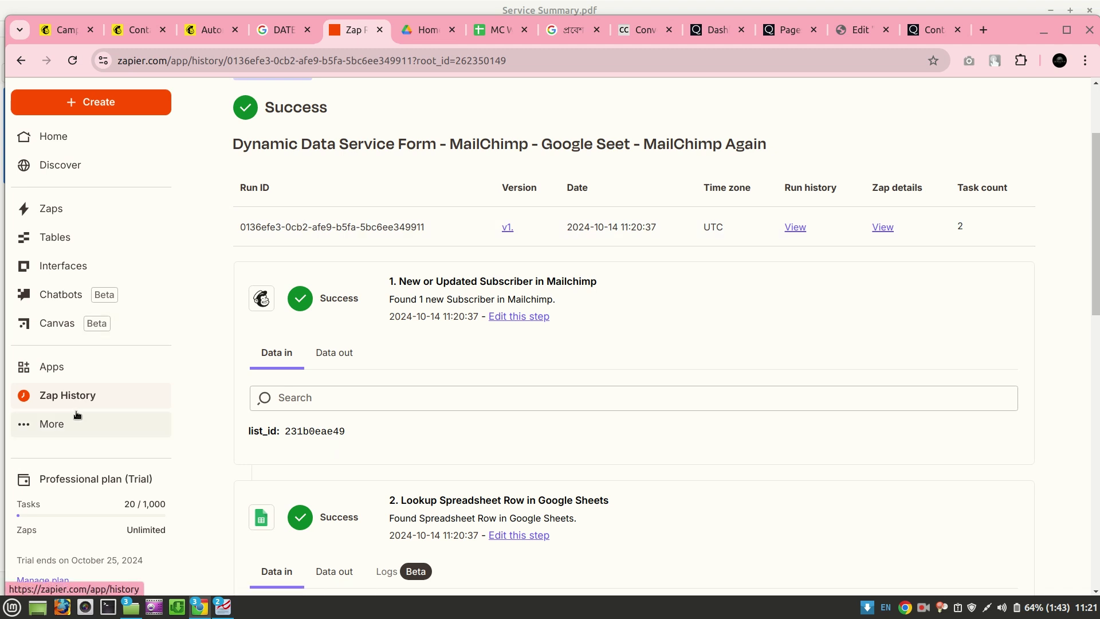
{"action": "left_click", "coordinate": [68, 208]}
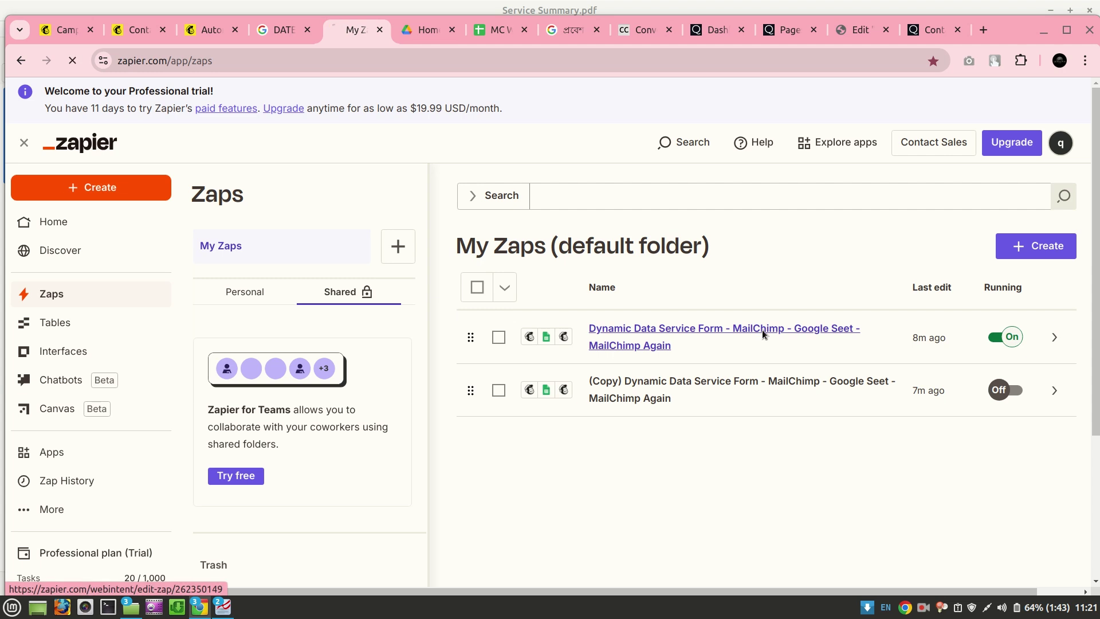
Open the Dynamic Data Service Form zap, review its Zap runs log, and create an editable draft
{"action": "left_click", "coordinate": [762, 329]}
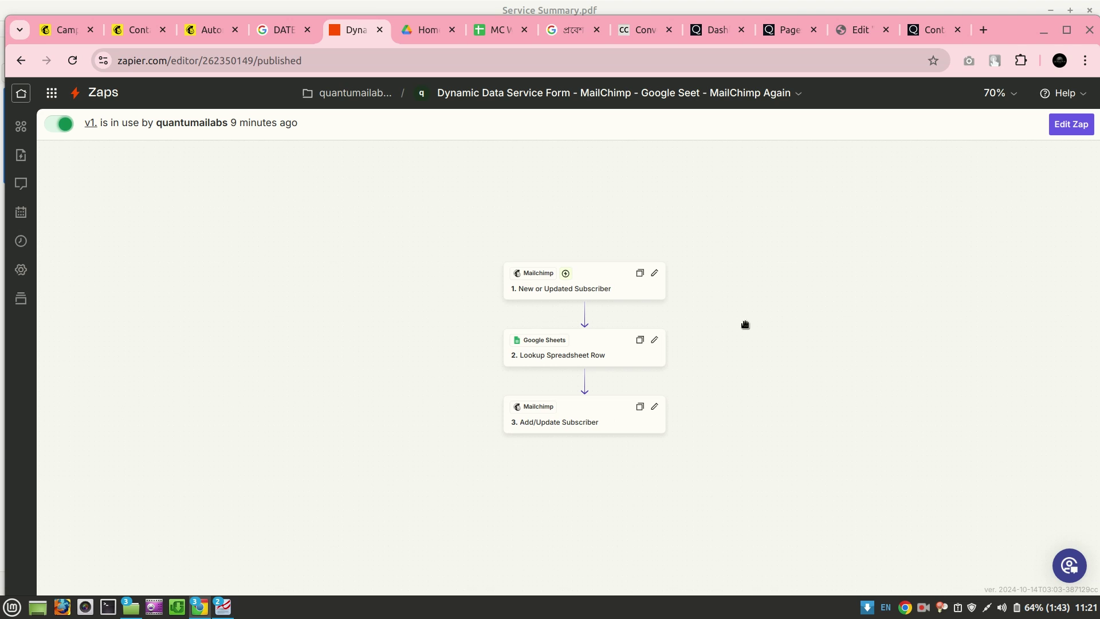
{"action": "left_click", "coordinate": [21, 241]}
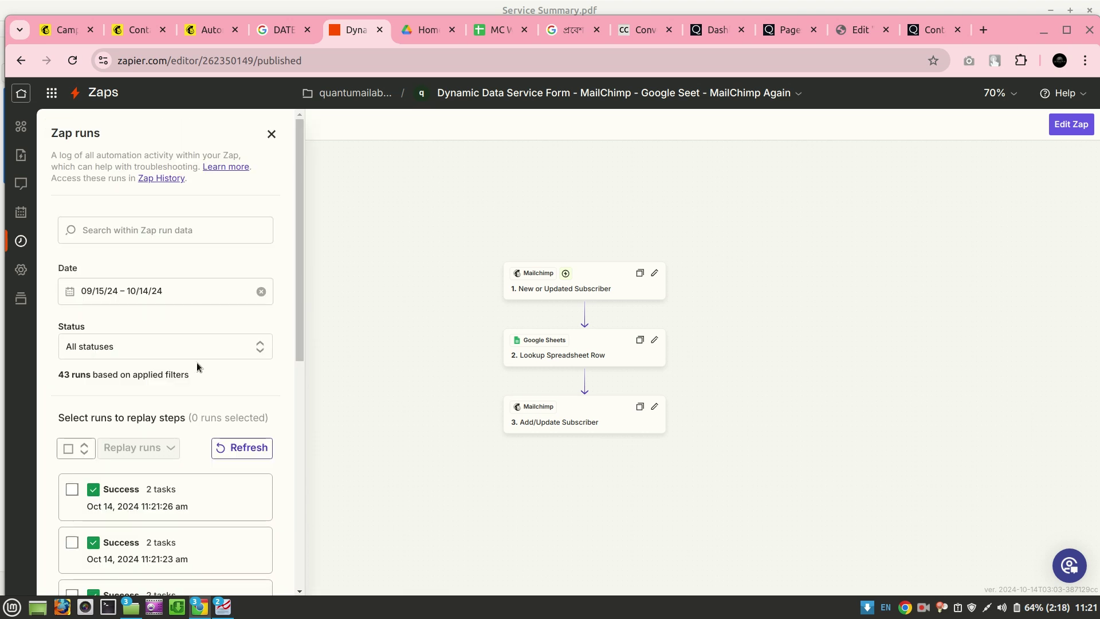
{"action": "scroll", "coordinate": [198, 362], "scroll_direction": "down", "scroll_amount": 3}
{"action": "scroll", "coordinate": [197, 362], "scroll_direction": "down", "scroll_amount": 3}
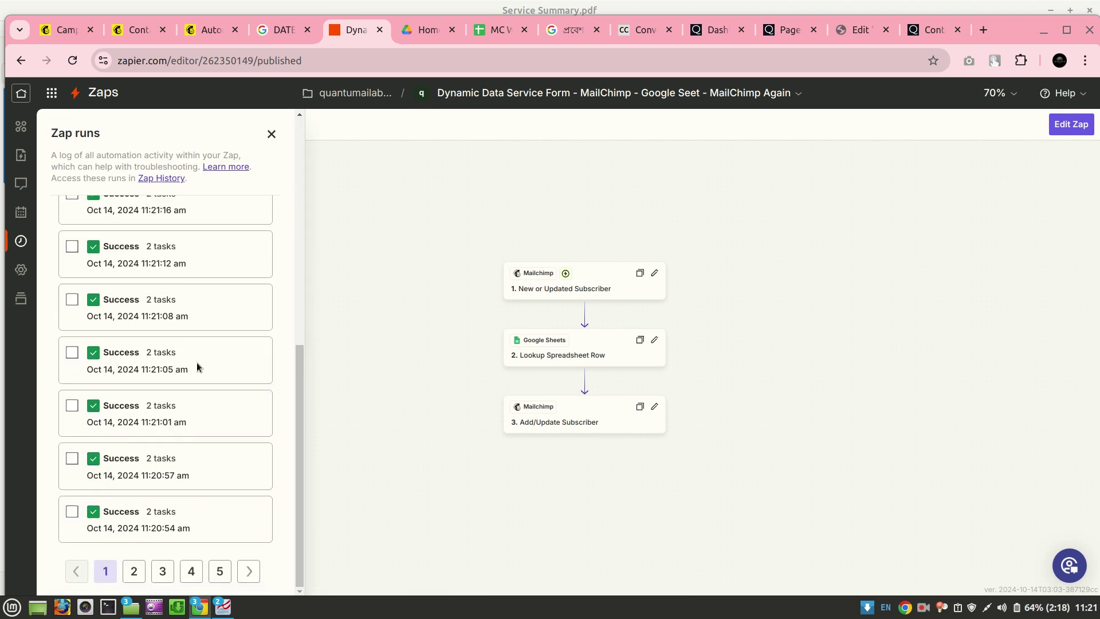
{"action": "scroll", "coordinate": [197, 362], "scroll_direction": "up", "scroll_amount": 7}
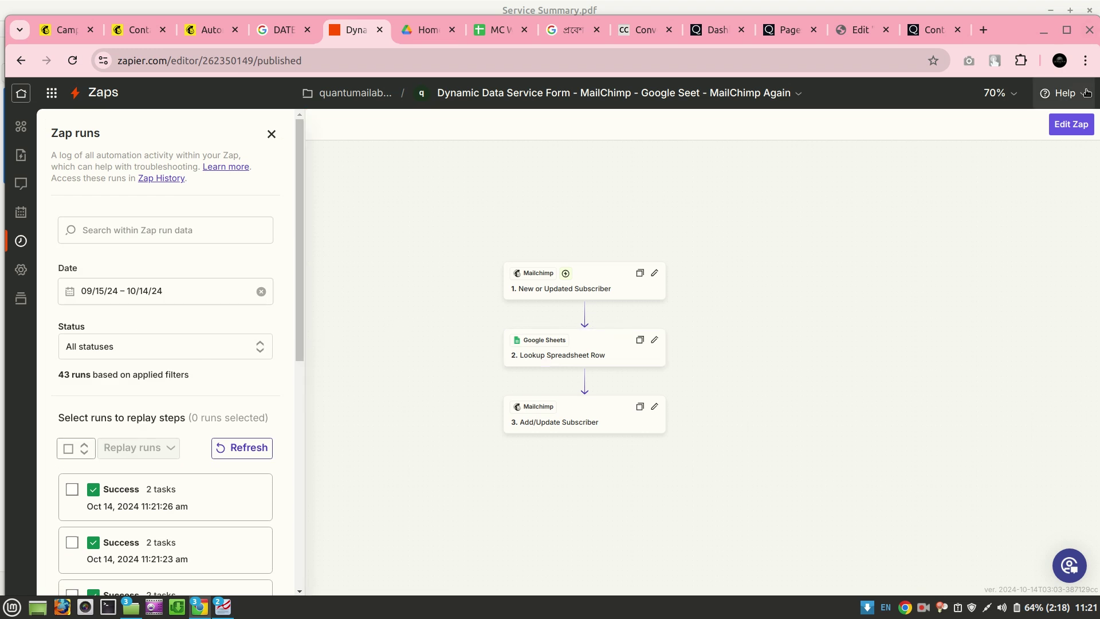
{"action": "left_click", "coordinate": [1063, 131]}
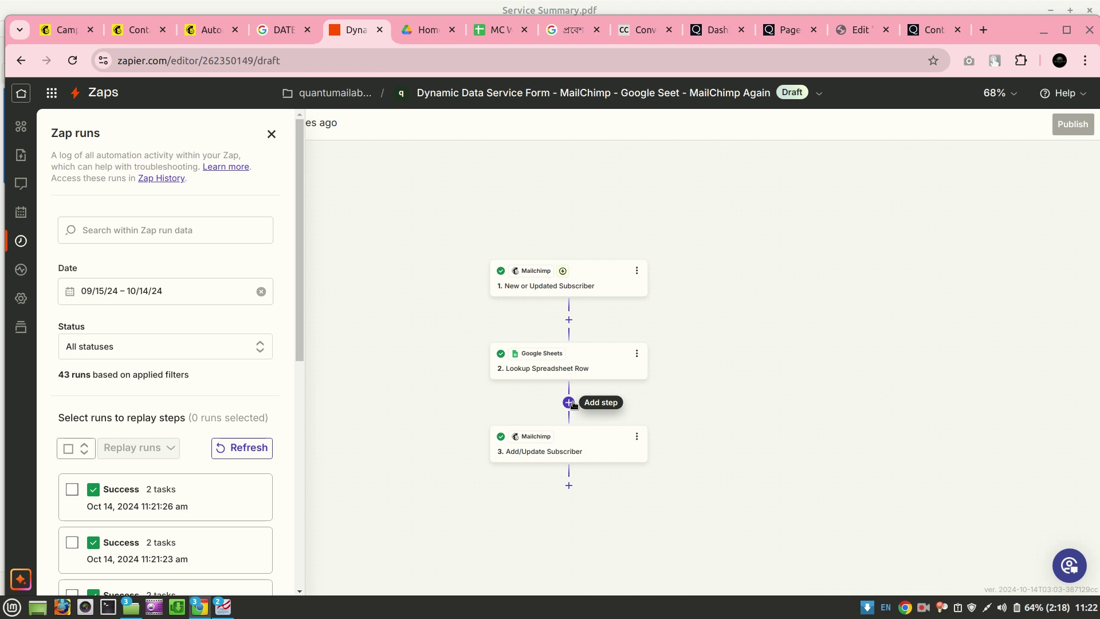
Insert a Filter by Zapier step after the trigger, checking the Merge Fields PRICE field
{"action": "left_click", "coordinate": [569, 320]}
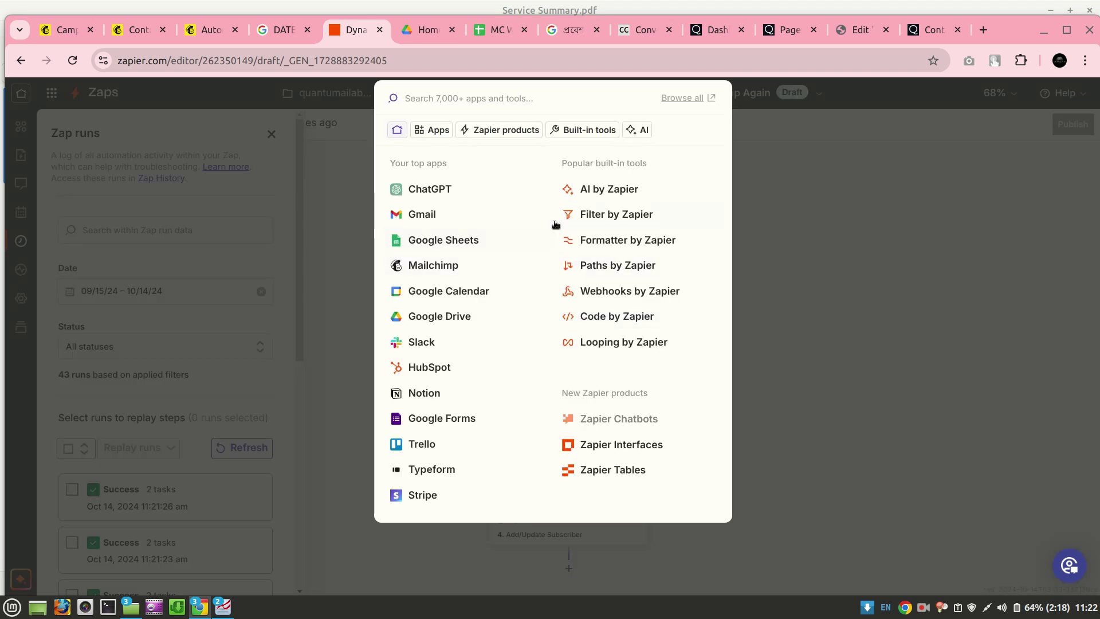
{"action": "left_click", "coordinate": [595, 214]}
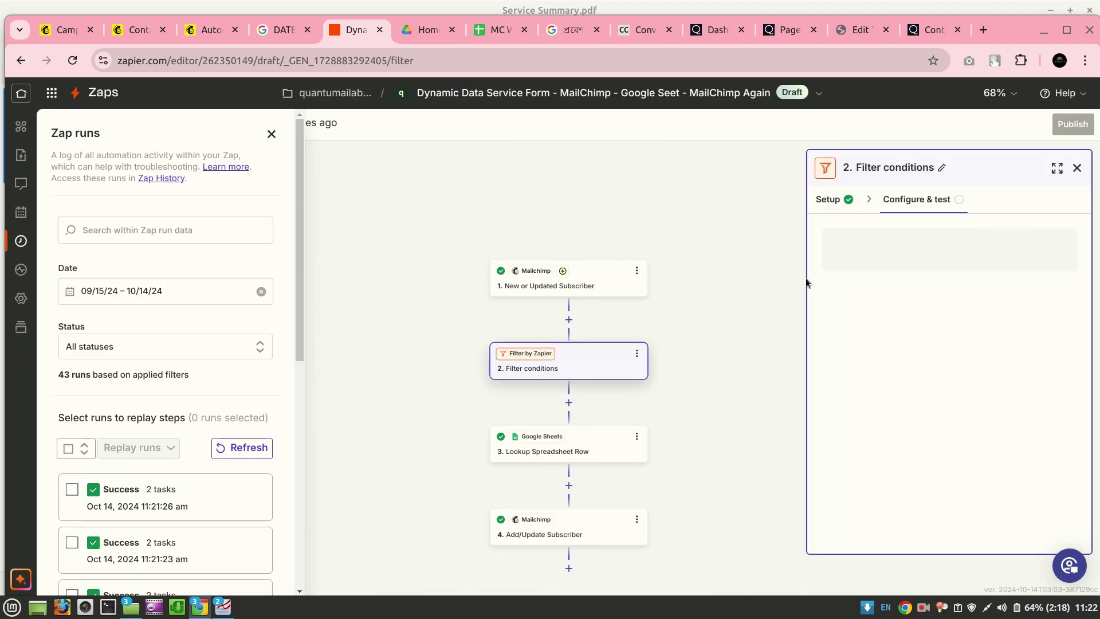
{"action": "left_click", "coordinate": [842, 255]}
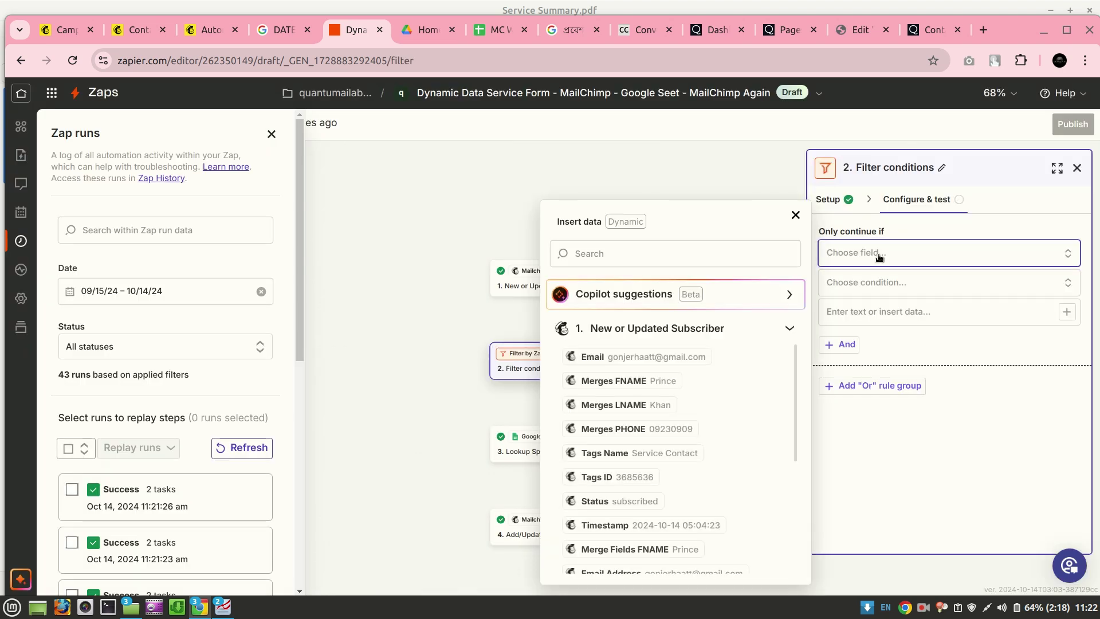
{"action": "scroll", "coordinate": [713, 470], "scroll_direction": "down", "scroll_amount": 5}
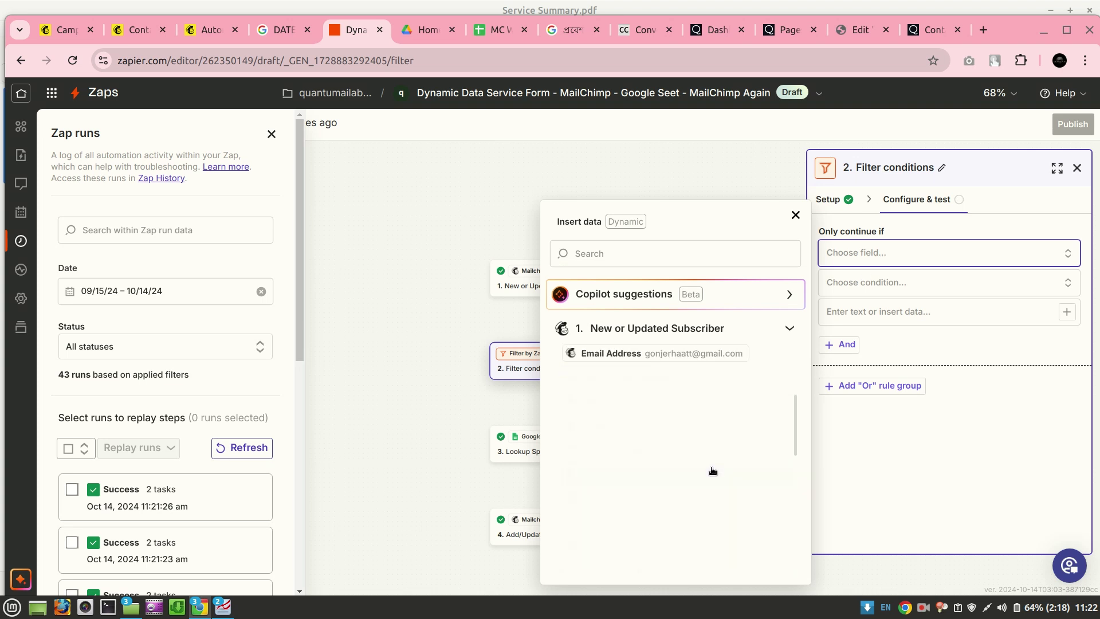
{"action": "scroll", "coordinate": [712, 470], "scroll_direction": "down", "scroll_amount": 3}
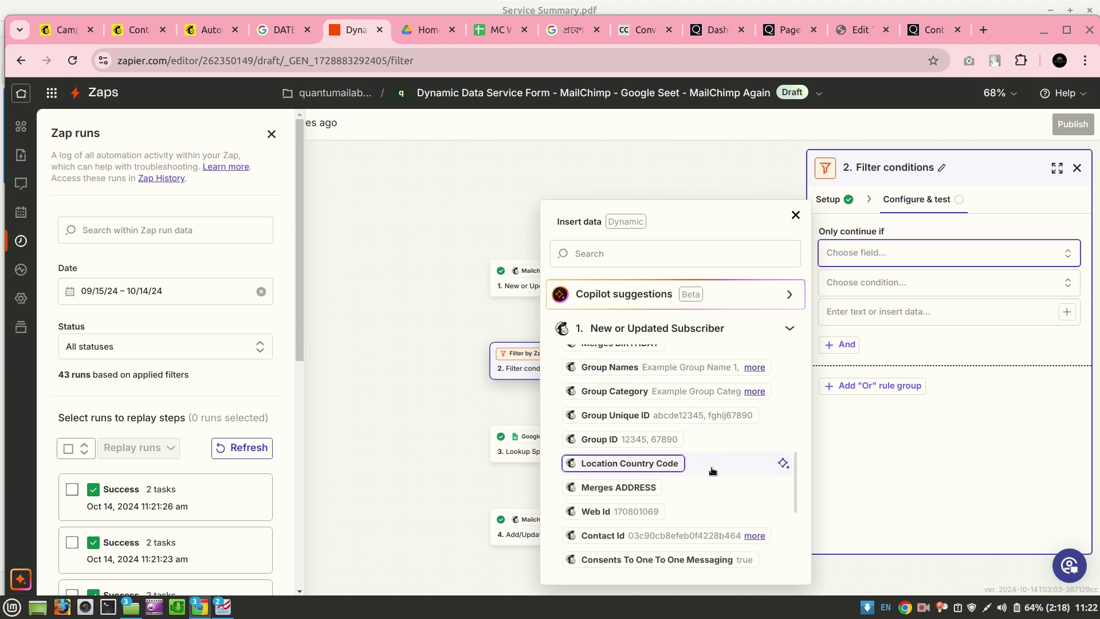
{"action": "scroll", "coordinate": [712, 471], "scroll_direction": "down", "scroll_amount": 2}
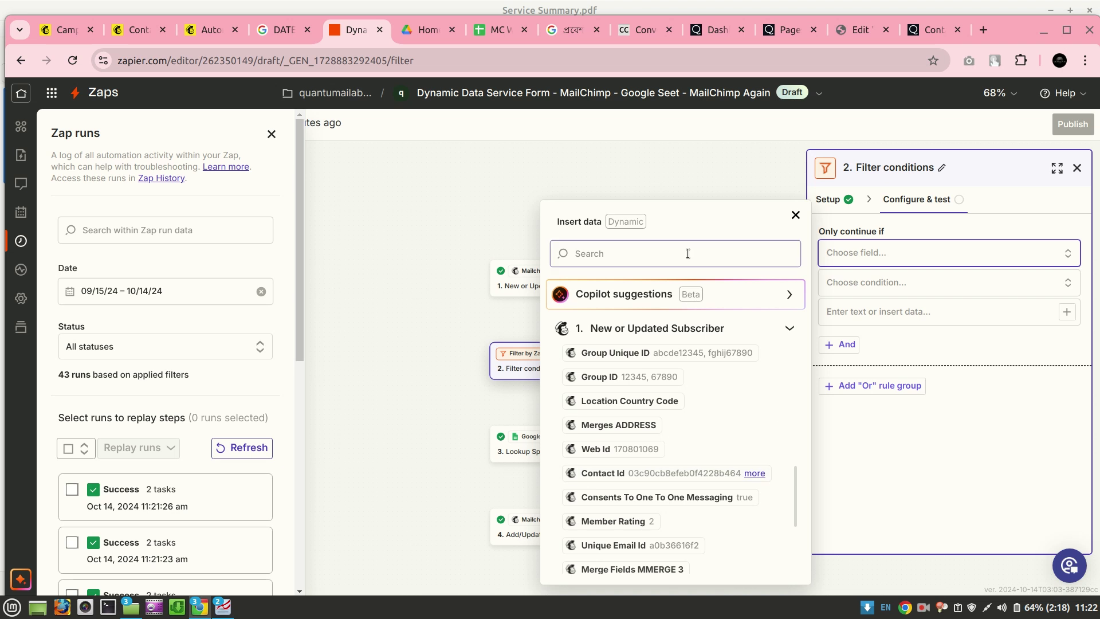
{"action": "left_click", "coordinate": [668, 255]}
{"action": "type", "text": "price"}
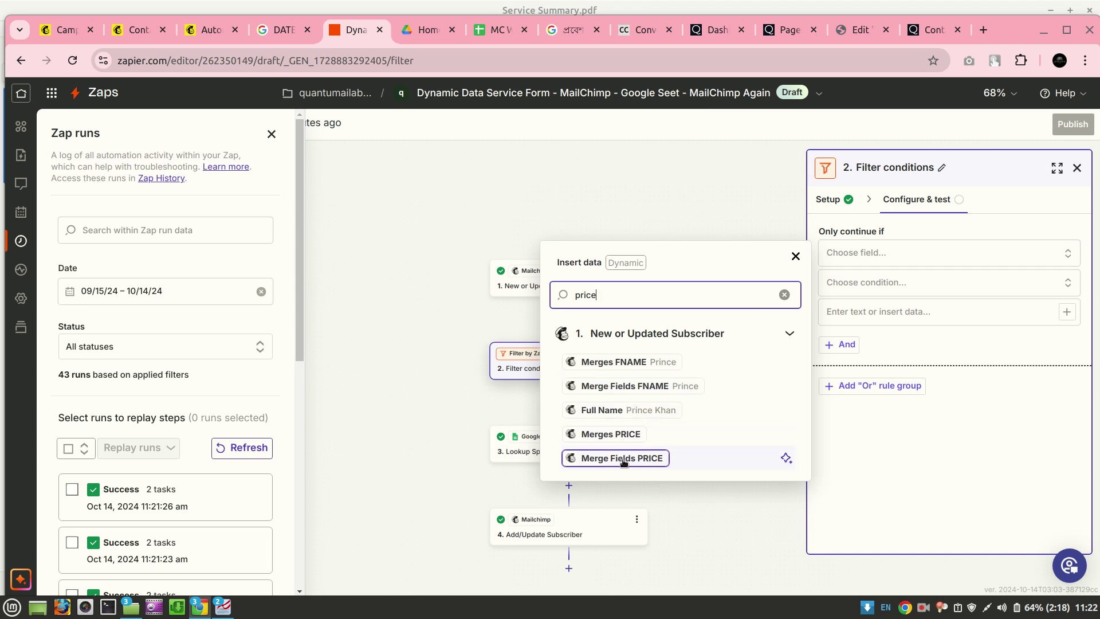
{"action": "left_click", "coordinate": [624, 459]}
Set the filter condition to 'Does not exist' for Merge Fields PRICE
{"action": "left_click", "coordinate": [895, 292]}
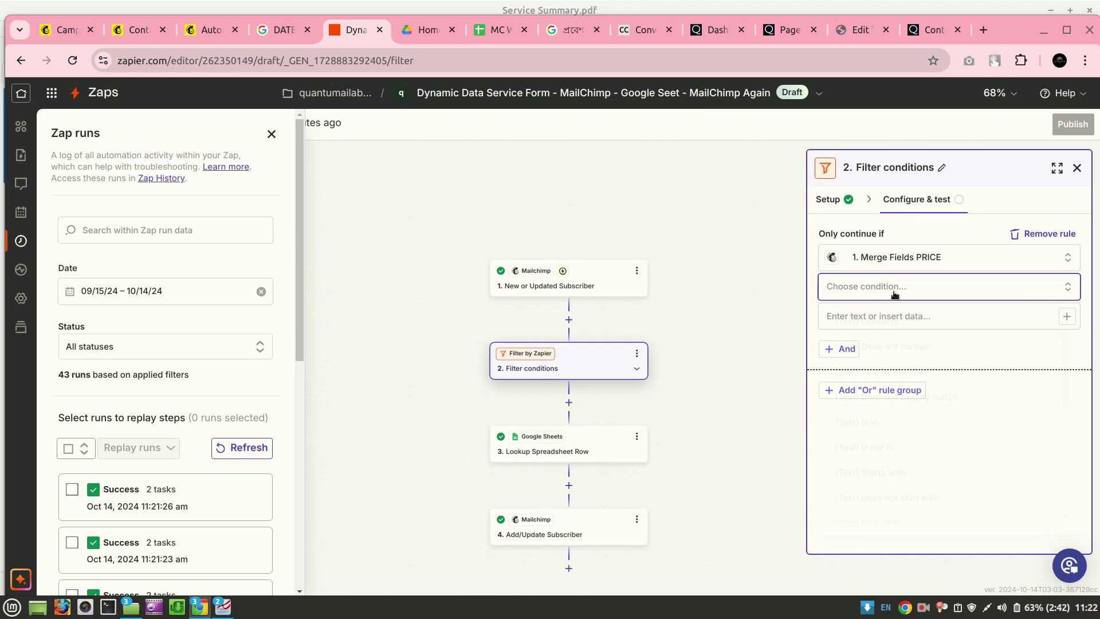
{"action": "scroll", "coordinate": [923, 428], "scroll_direction": "down", "scroll_amount": 5}
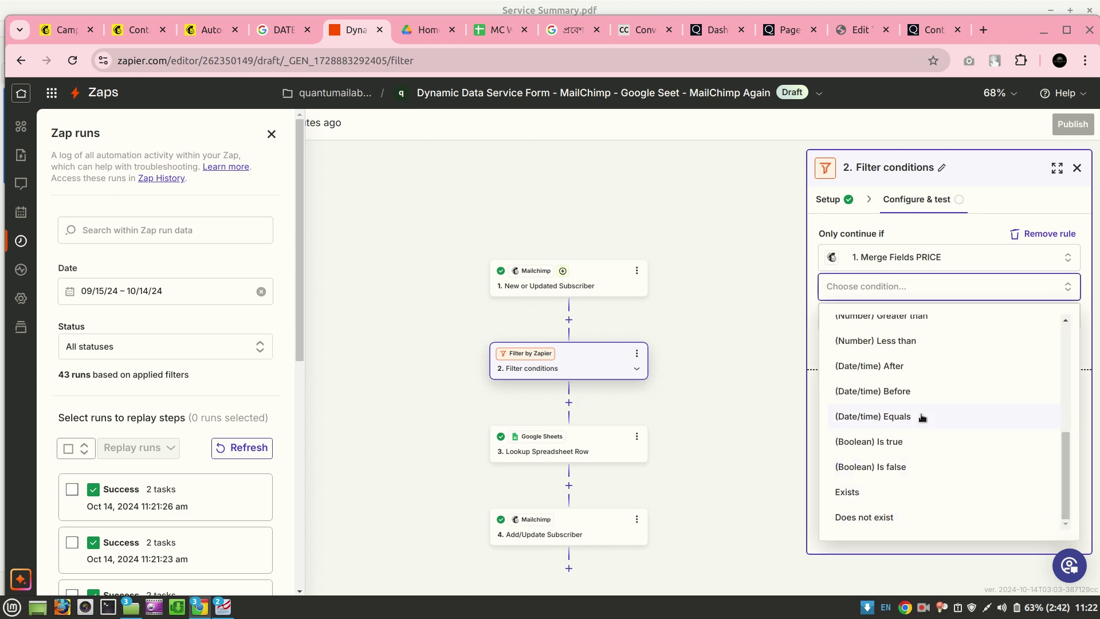
{"action": "scroll", "coordinate": [923, 417], "scroll_direction": "up", "scroll_amount": 5}
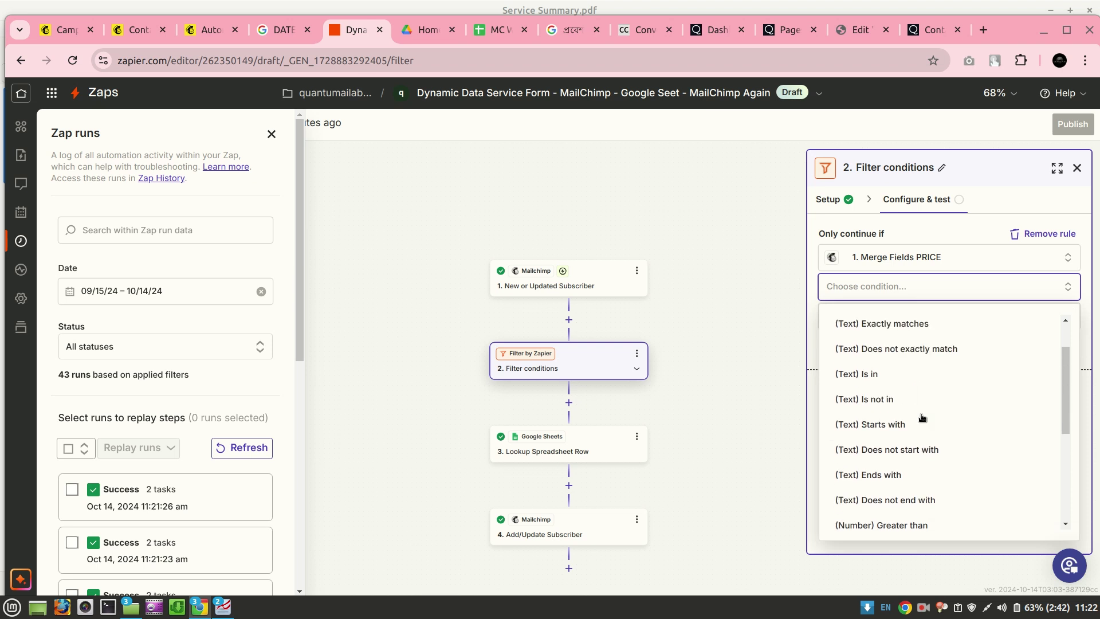
{"action": "scroll", "coordinate": [922, 417], "scroll_direction": "up", "scroll_amount": 1}
{"action": "scroll", "coordinate": [922, 417], "scroll_direction": "down", "scroll_amount": 6}
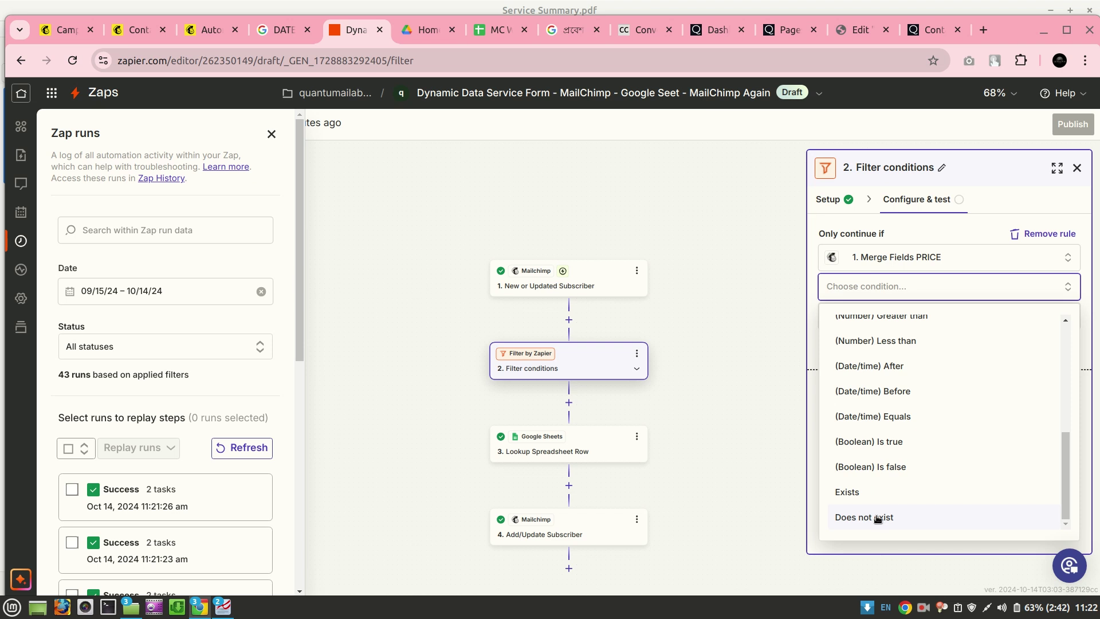
{"action": "left_click", "coordinate": [877, 518]}
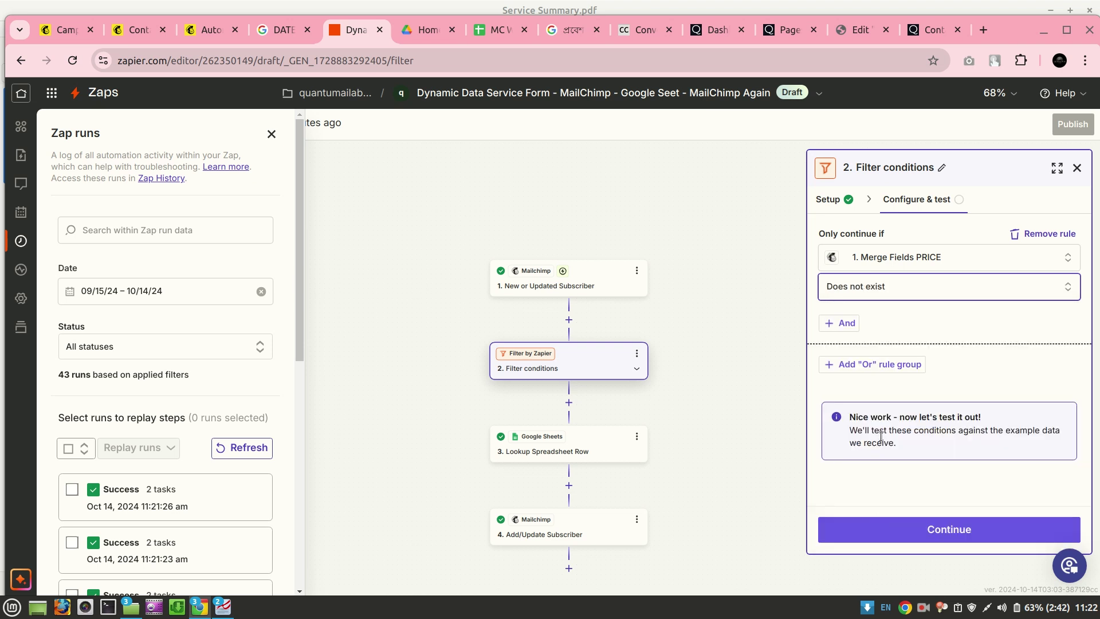
Test the PRICE filter, continue past the Lookup Spreadsheet Row step, and publish as v2
{"action": "left_click", "coordinate": [916, 543]}
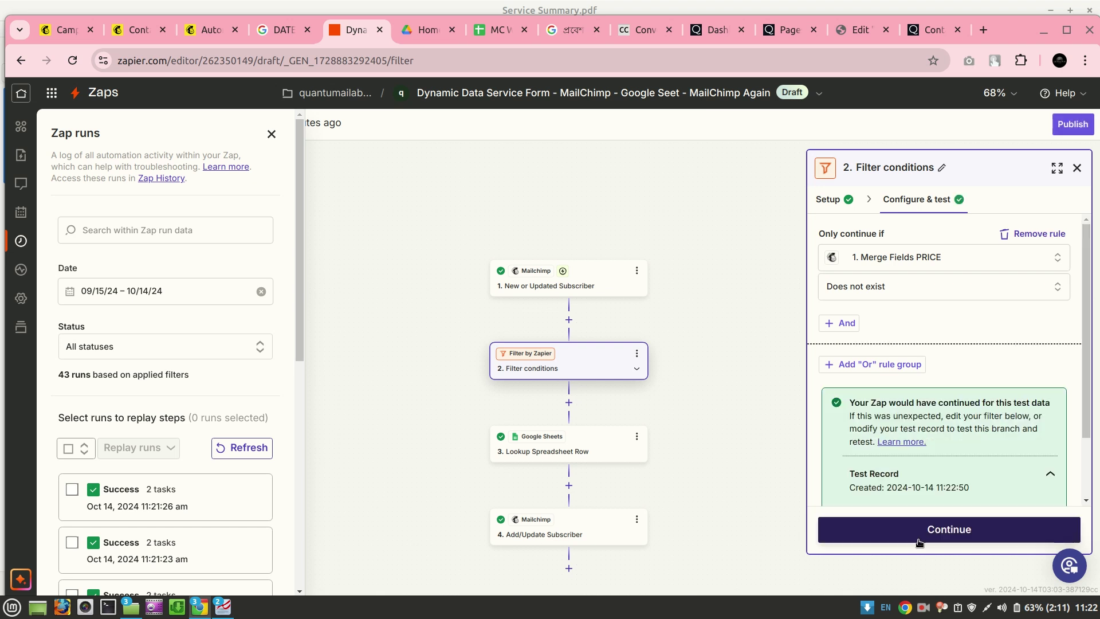
{"action": "scroll", "coordinate": [951, 437], "scroll_direction": "down", "scroll_amount": 2}
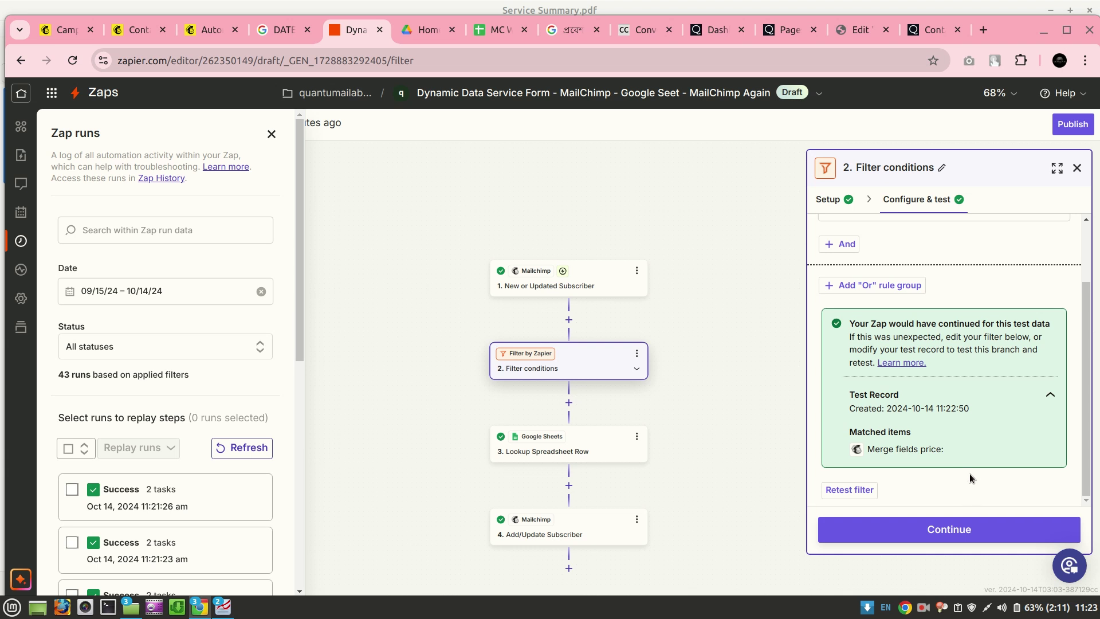
{"action": "left_click", "coordinate": [956, 530]}
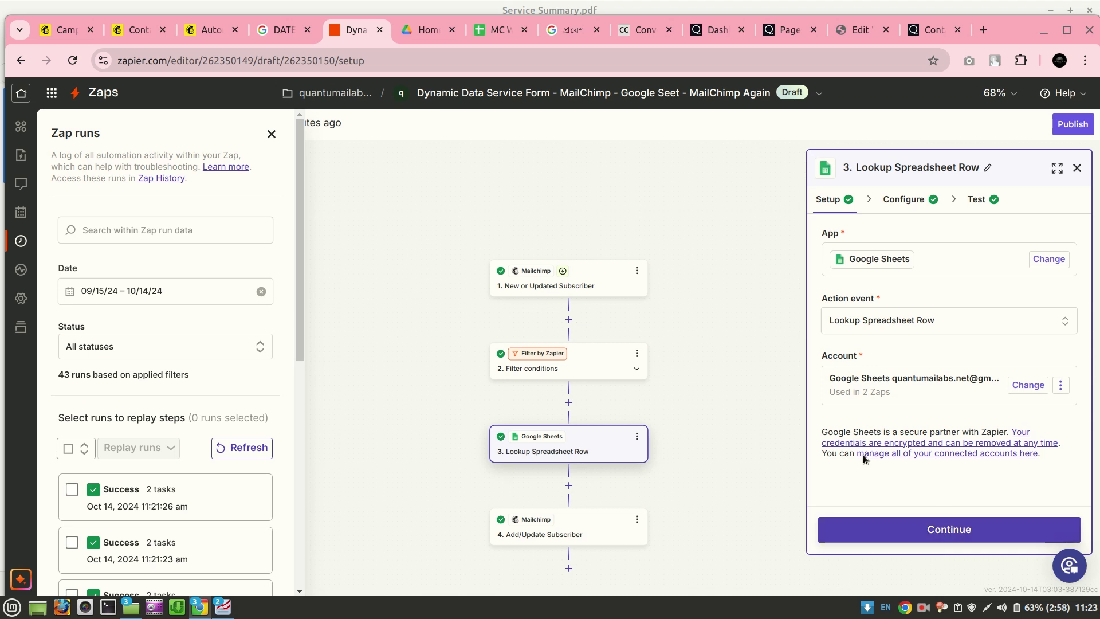
{"action": "left_click", "coordinate": [956, 532]}
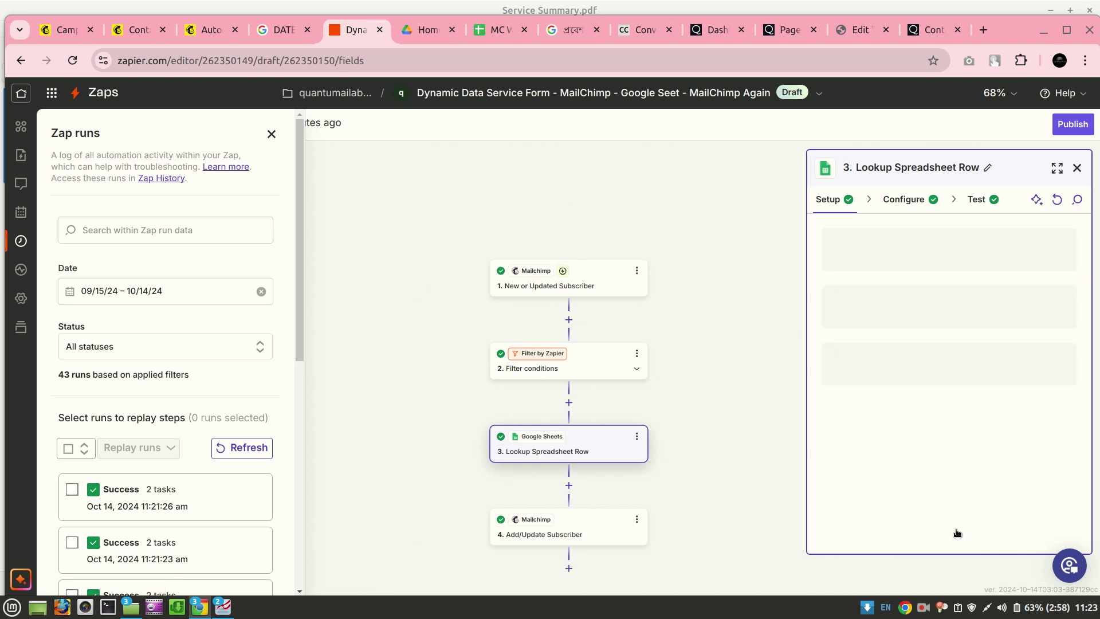
{"action": "left_click", "coordinate": [1070, 124]}
{"action": "left_click", "coordinate": [628, 411]}
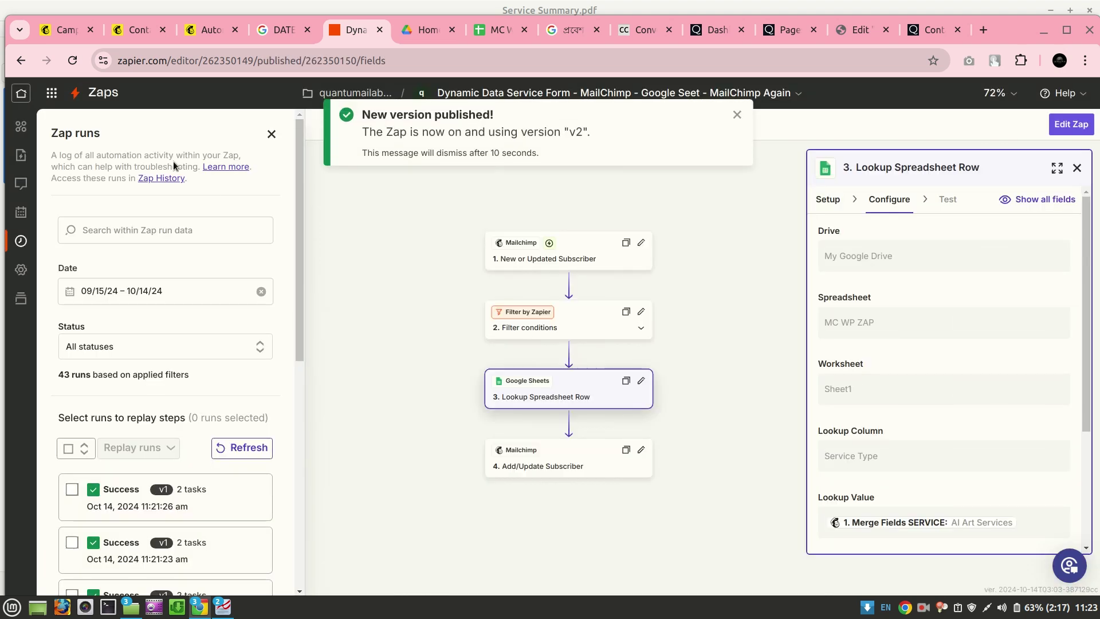
Reload the zap and scroll its 74-run log, newest at 11:23:24 Filtered with 0 tasks
{"action": "left_click", "coordinate": [79, 65]}
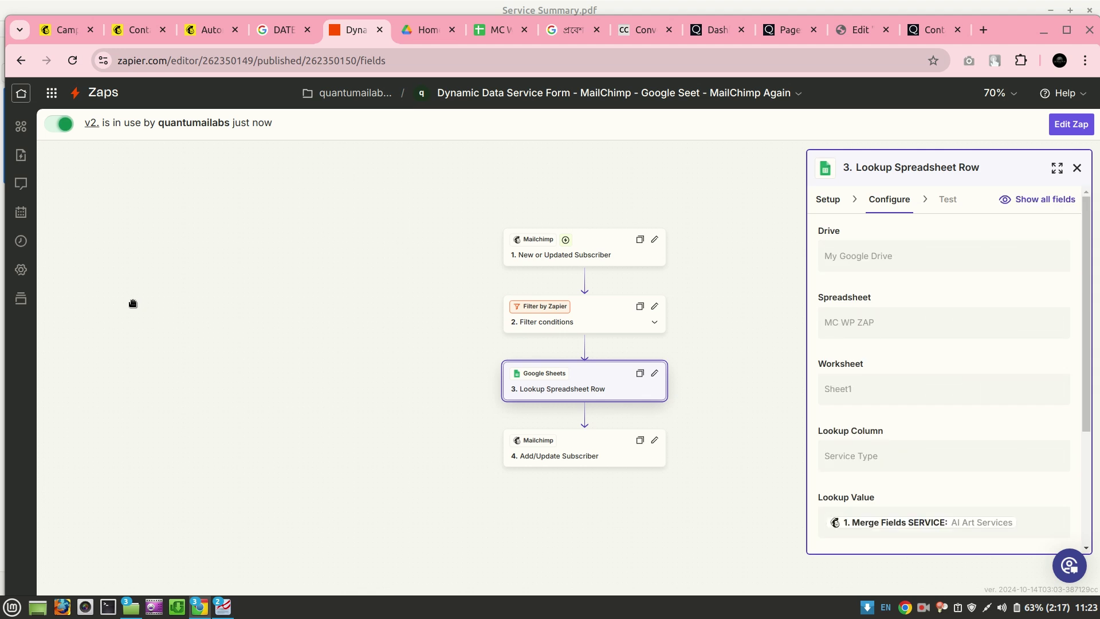
{"action": "left_click", "coordinate": [21, 242]}
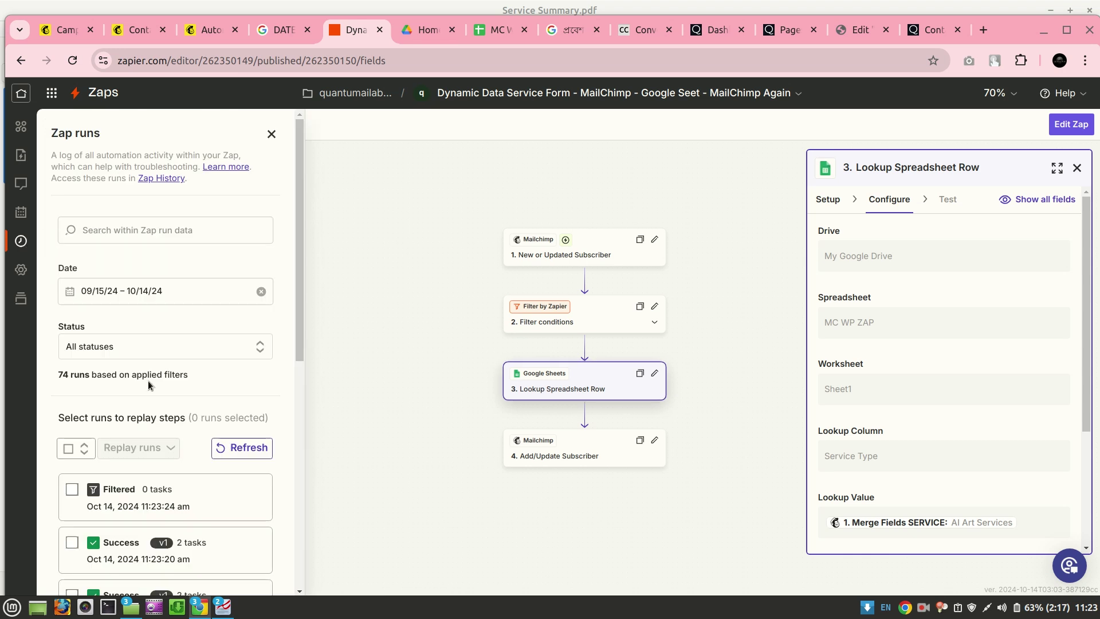
{"action": "scroll", "coordinate": [148, 380], "scroll_direction": "down", "scroll_amount": 1}
{"action": "scroll", "coordinate": [147, 381], "scroll_direction": "down", "scroll_amount": 1}
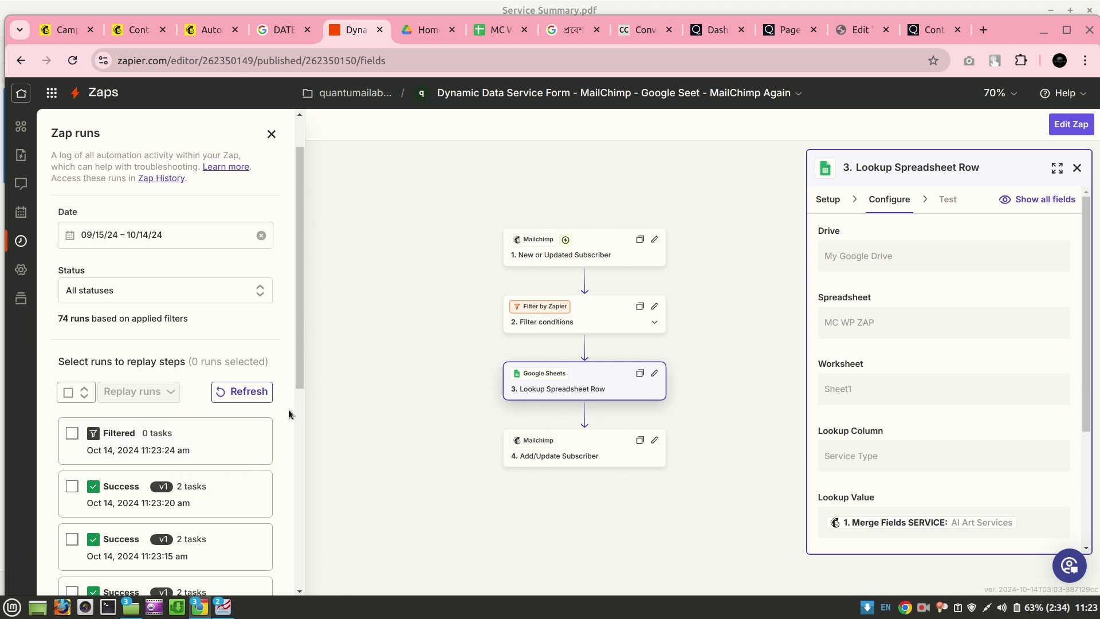
{"action": "scroll", "coordinate": [288, 413], "scroll_direction": "down", "scroll_amount": 2}
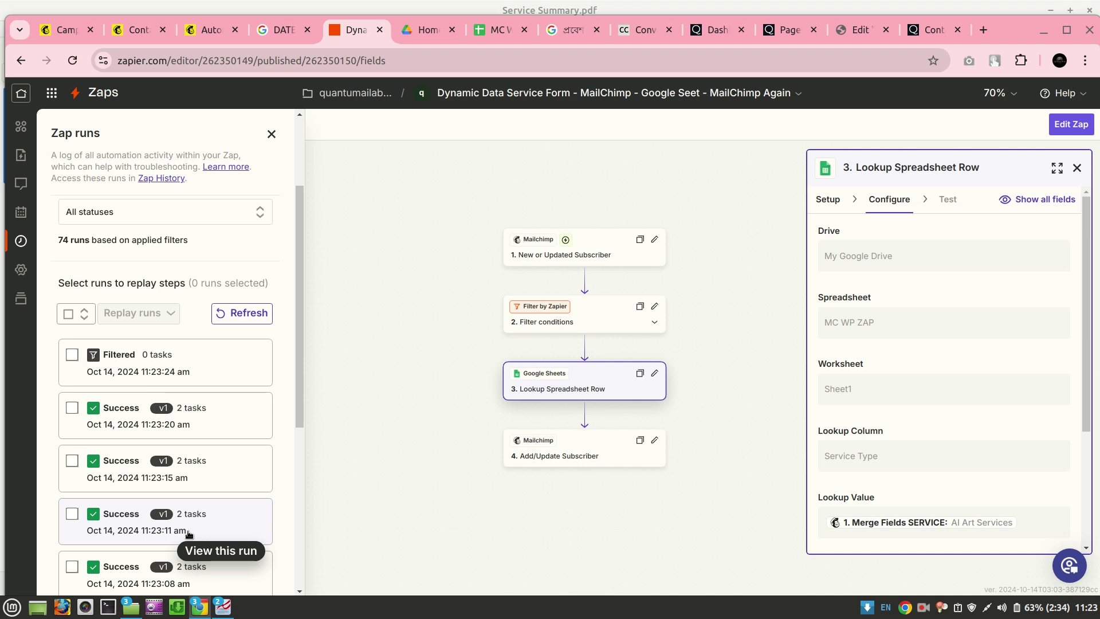
{"action": "scroll", "coordinate": [189, 534], "scroll_direction": "down", "scroll_amount": 3}
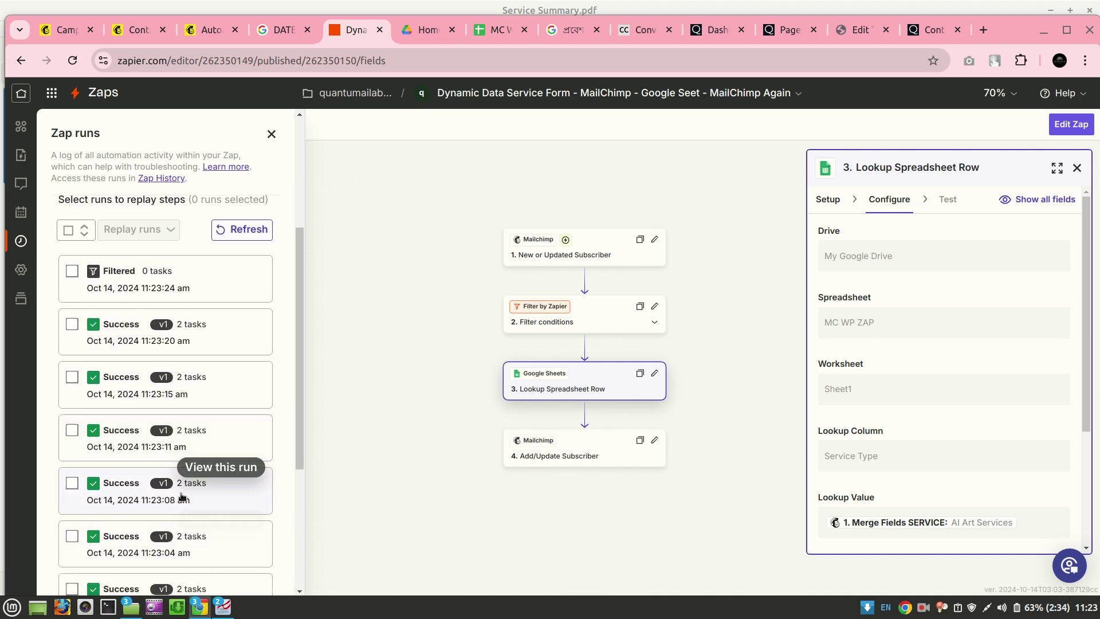
{"action": "scroll", "coordinate": [207, 501], "scroll_direction": "down", "scroll_amount": 8}
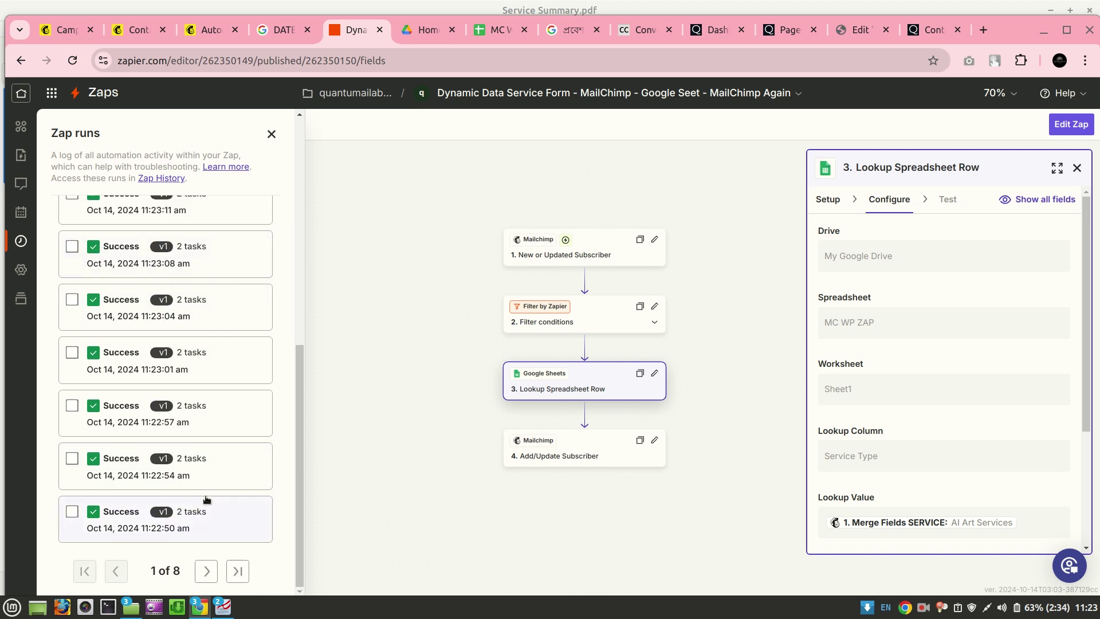
{"action": "scroll", "coordinate": [207, 499], "scroll_direction": "up", "scroll_amount": 10}
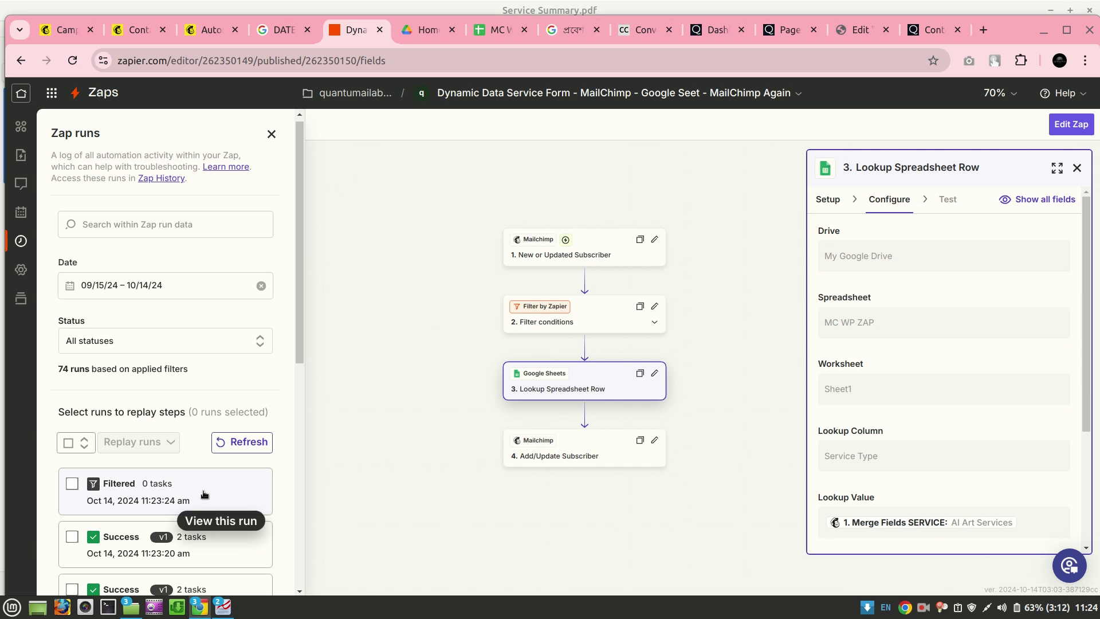
Review step 4 Add/Update Subscriber's app and account setup, then return to the Home dashboard
{"action": "left_click", "coordinate": [582, 459]}
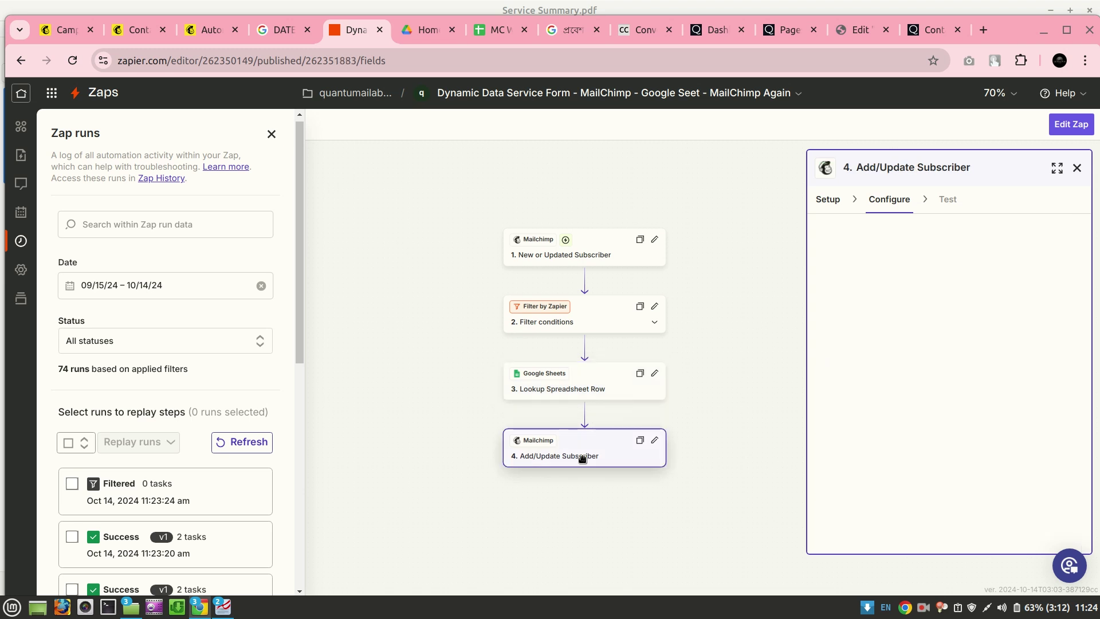
{"action": "left_click", "coordinate": [825, 207]}
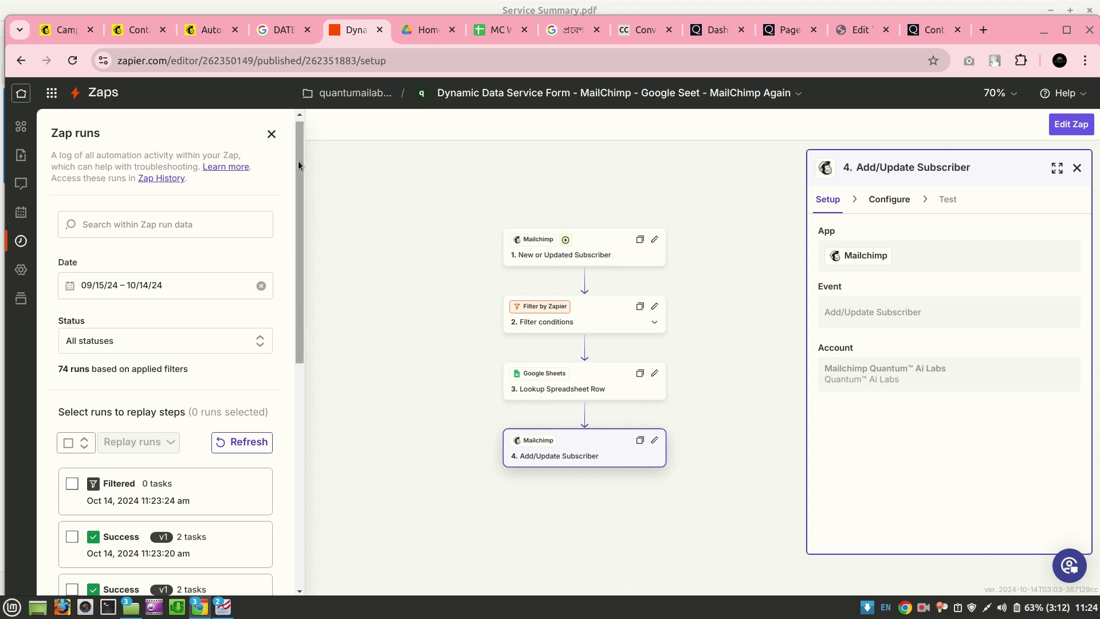
{"action": "left_click", "coordinate": [20, 93]}
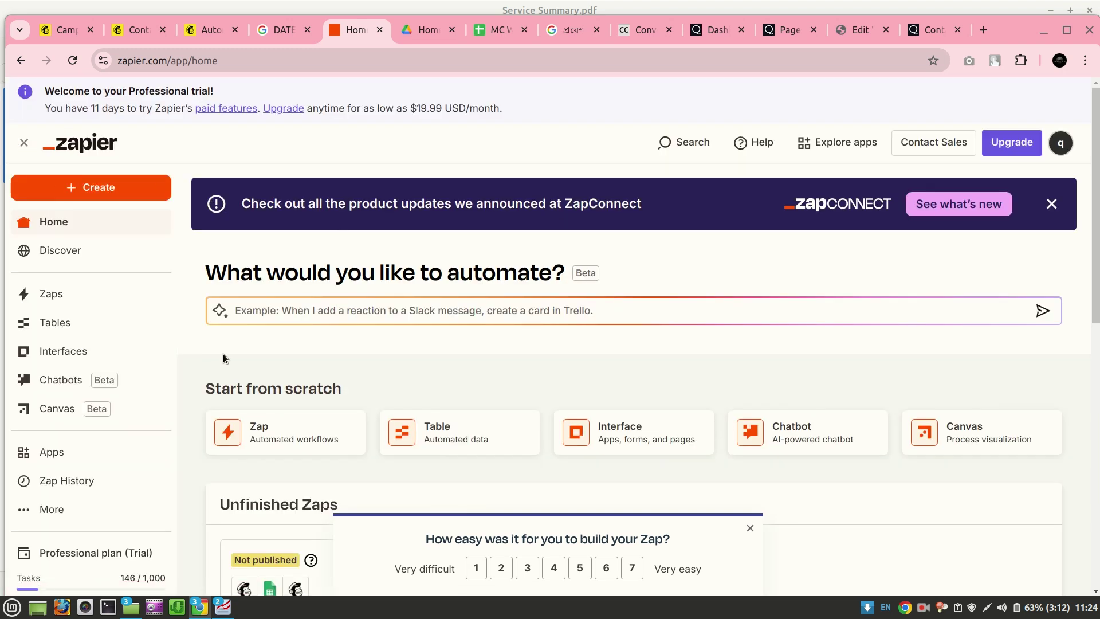
Reload the home page, confirm the zap shows On under Recently updated, and open My Zaps
{"action": "scroll", "coordinate": [160, 419], "scroll_direction": "down", "scroll_amount": 2}
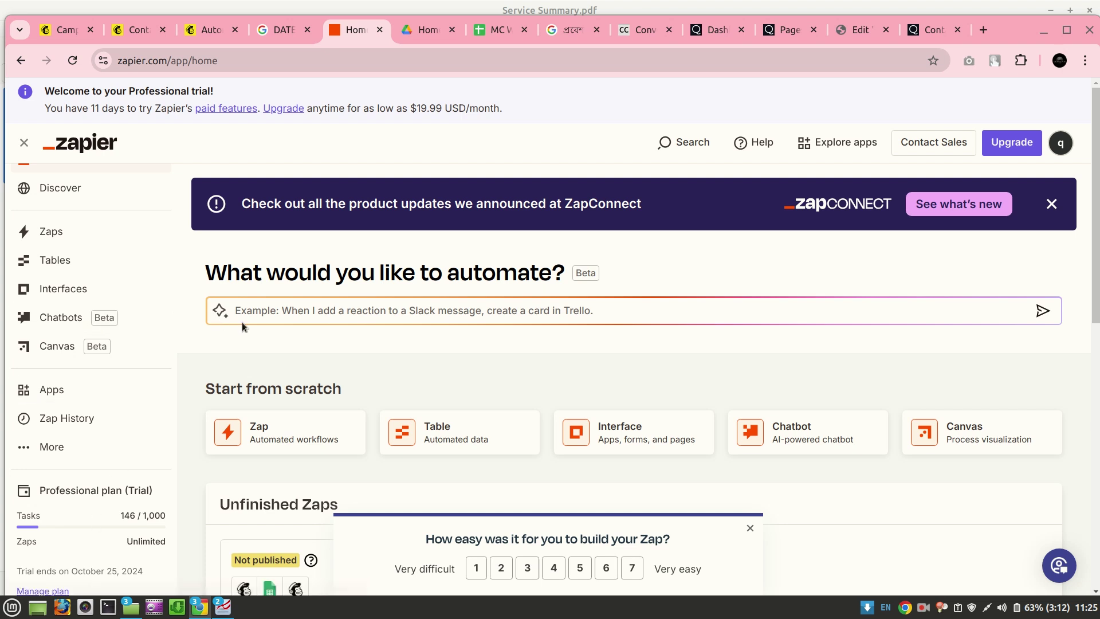
{"action": "scroll", "coordinate": [328, 347], "scroll_direction": "down", "scroll_amount": 3}
{"action": "left_click", "coordinate": [72, 60]}
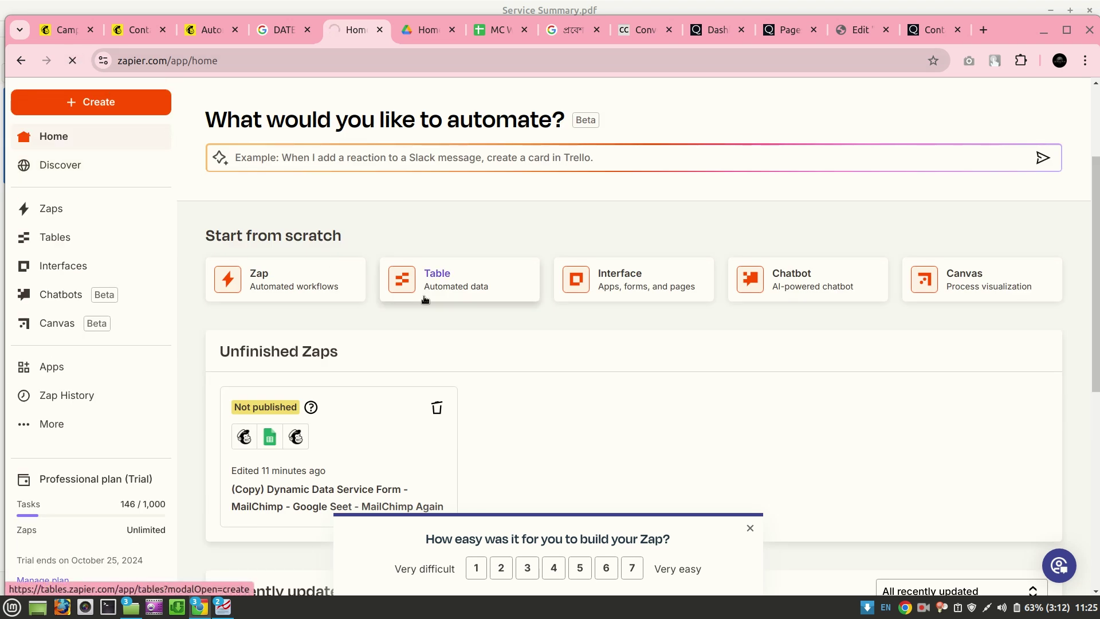
{"action": "scroll", "coordinate": [424, 299], "scroll_direction": "down", "scroll_amount": 3}
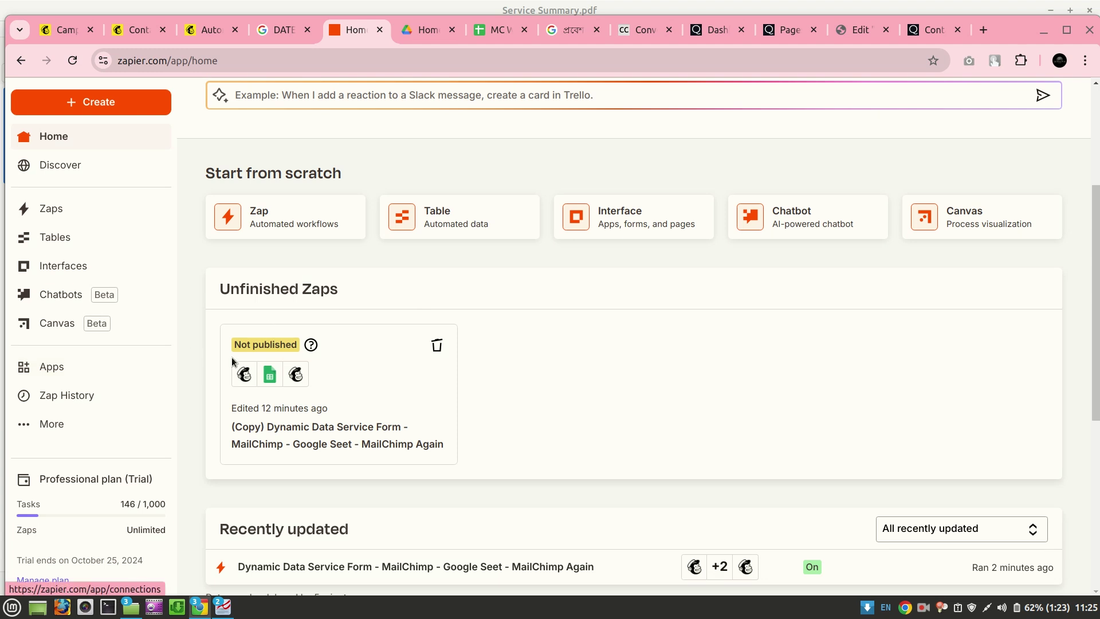
{"action": "left_click", "coordinate": [74, 214]}
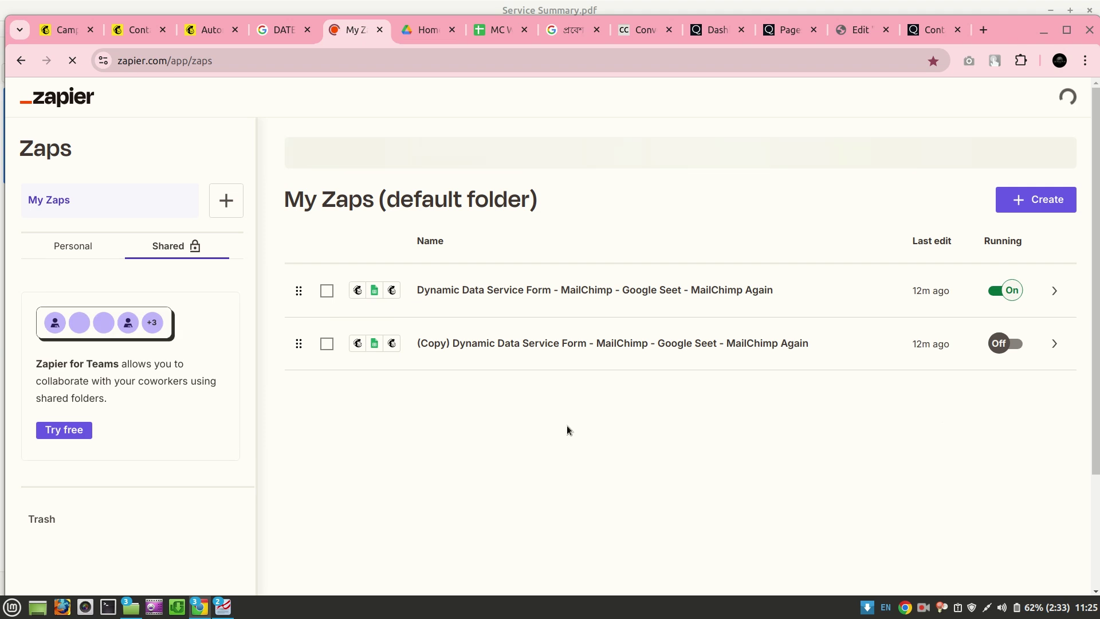
Open the Dynamic Data Service Form zap's History, showing the 11:23:24 run Filtered with 0 tasks
{"action": "left_click", "coordinate": [1054, 292]}
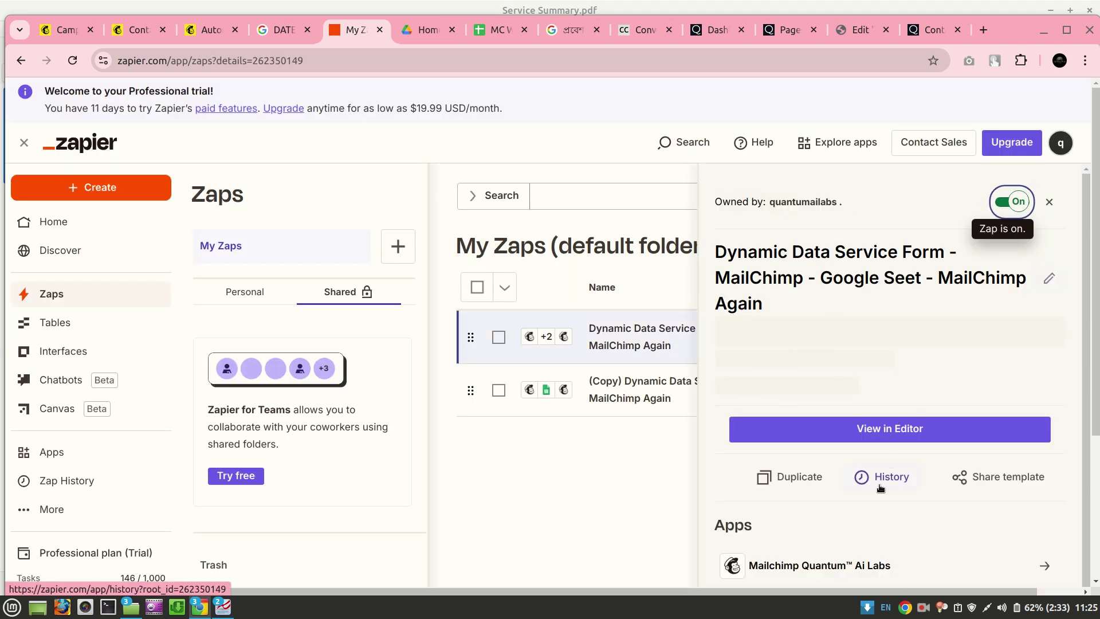
{"action": "left_click", "coordinate": [889, 476]}
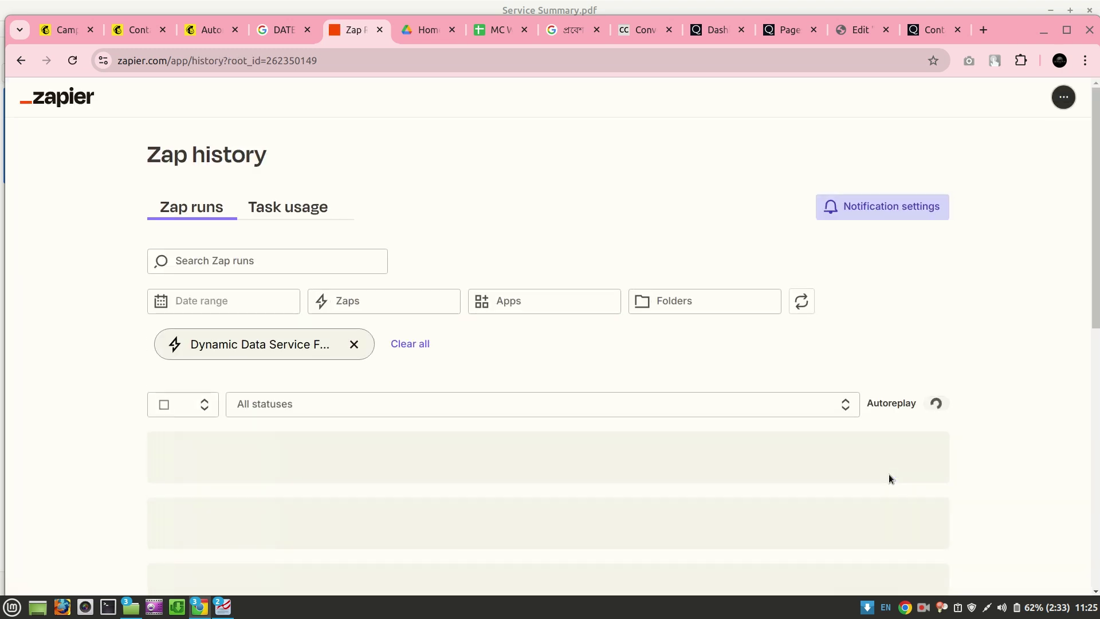
{"action": "scroll", "coordinate": [1046, 370], "scroll_direction": "down", "scroll_amount": 2}
{"action": "scroll", "coordinate": [1046, 375], "scroll_direction": "down", "scroll_amount": 1}
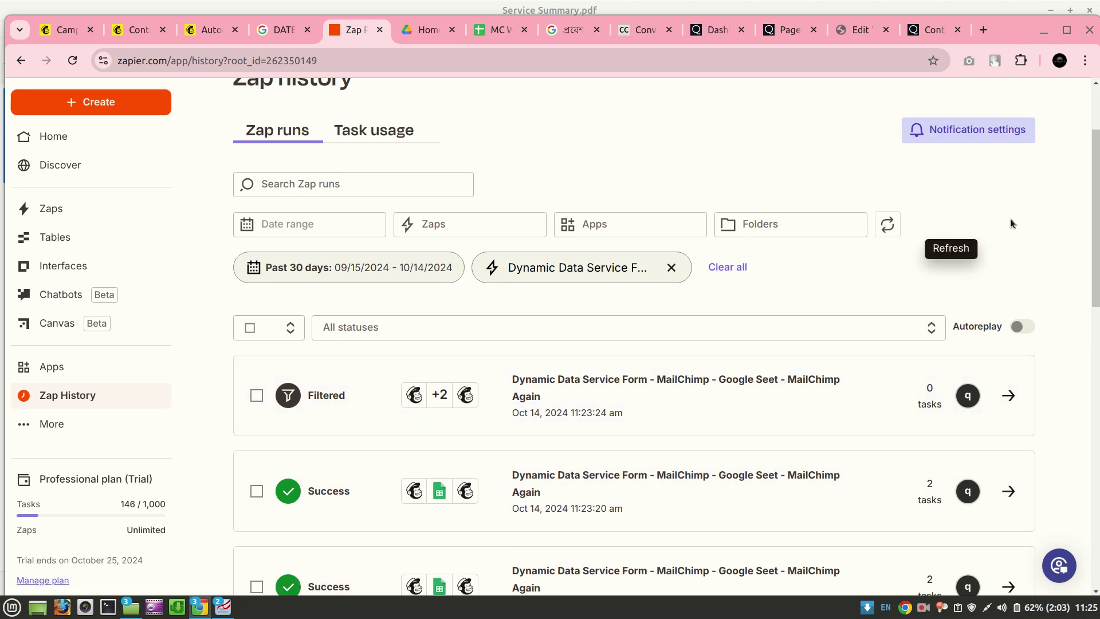
{"action": "left_click", "coordinate": [927, 29]}
Fill in the contact's first name, last name, mobile number and e-mail address
{"action": "left_click", "coordinate": [588, 288]}
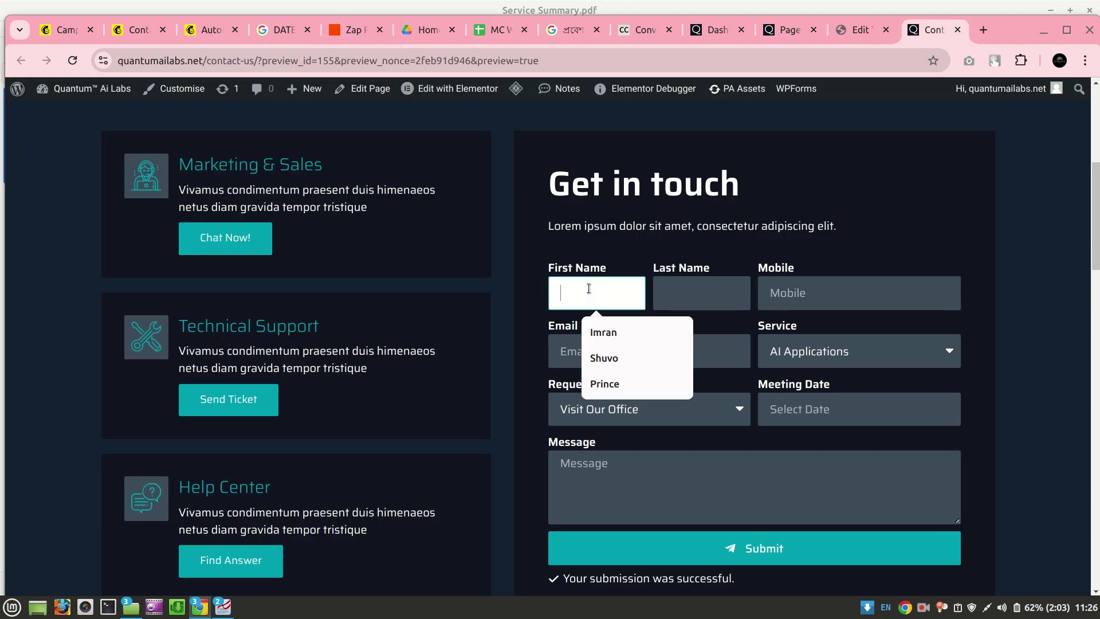
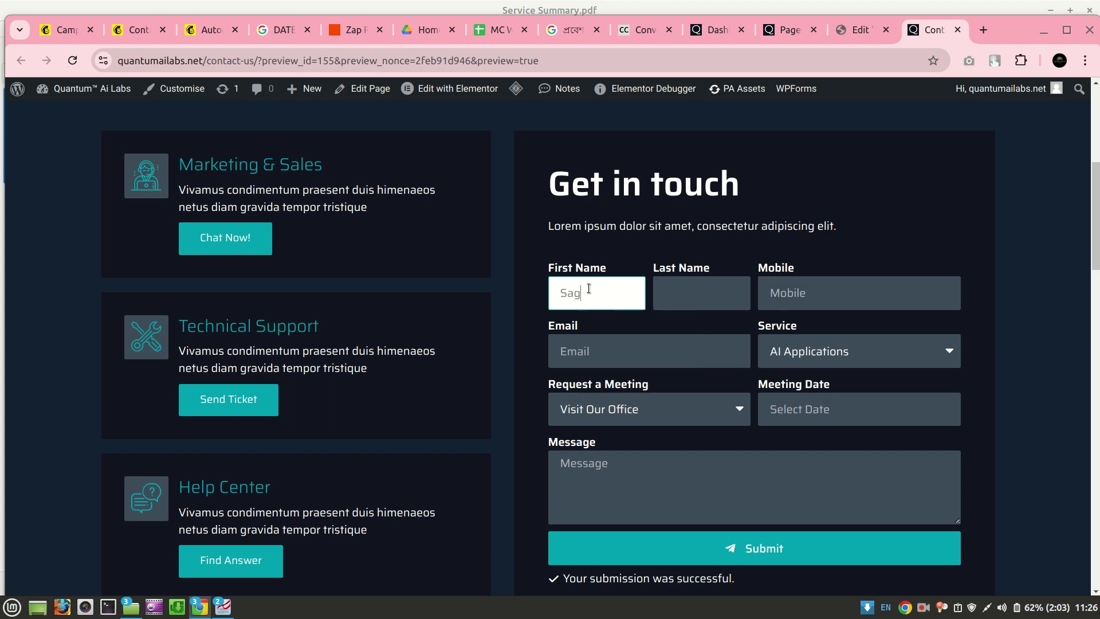
{"action": "left_click", "coordinate": [671, 292]}
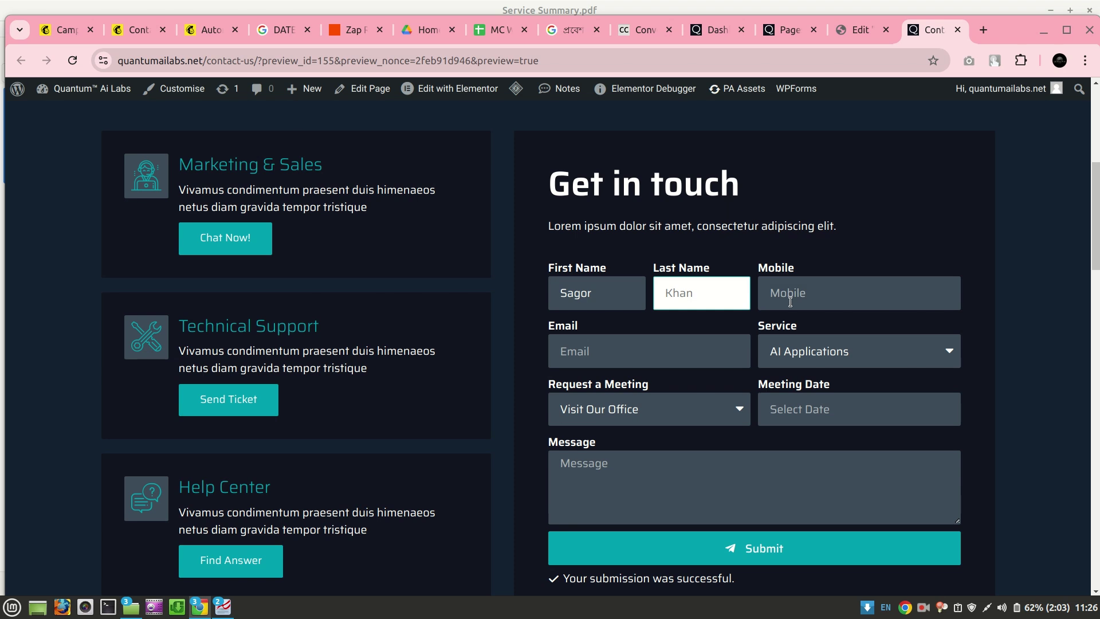
{"action": "left_click", "coordinate": [790, 302]}
{"action": "left_click", "coordinate": [837, 330]}
{"action": "type", "text": "r"}
{"action": "key", "text": "BackSpace"}
{"action": "type", "text": "443"}
{"action": "left_click", "coordinate": [732, 353]}
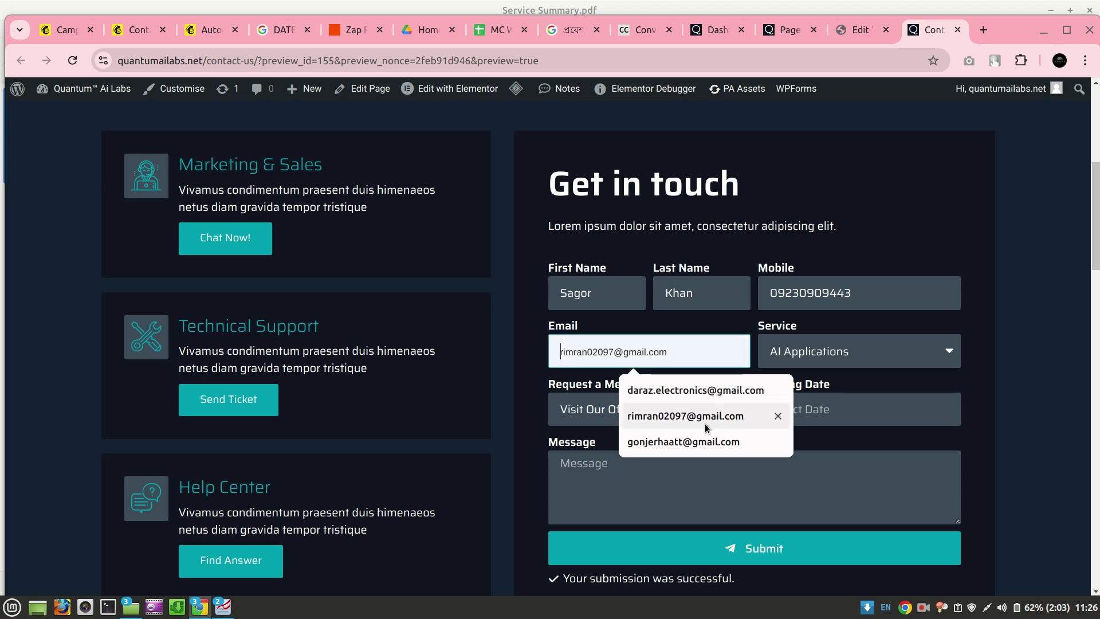
{"action": "left_click", "coordinate": [692, 438]}
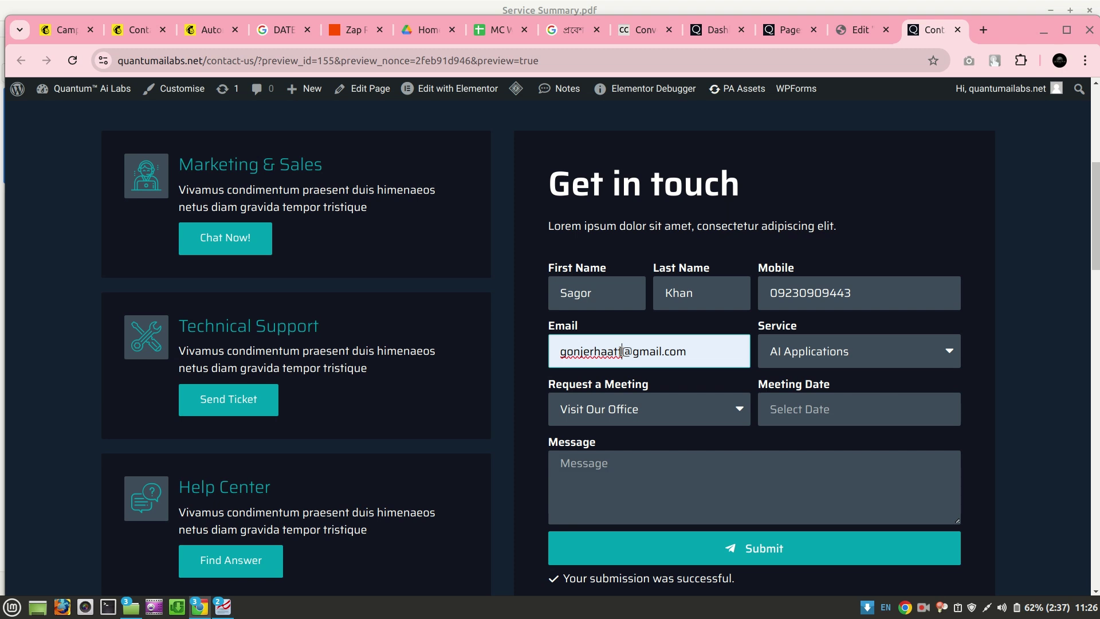
{"action": "left_click", "coordinate": [620, 351]}
{"action": "type", "text": "10"}
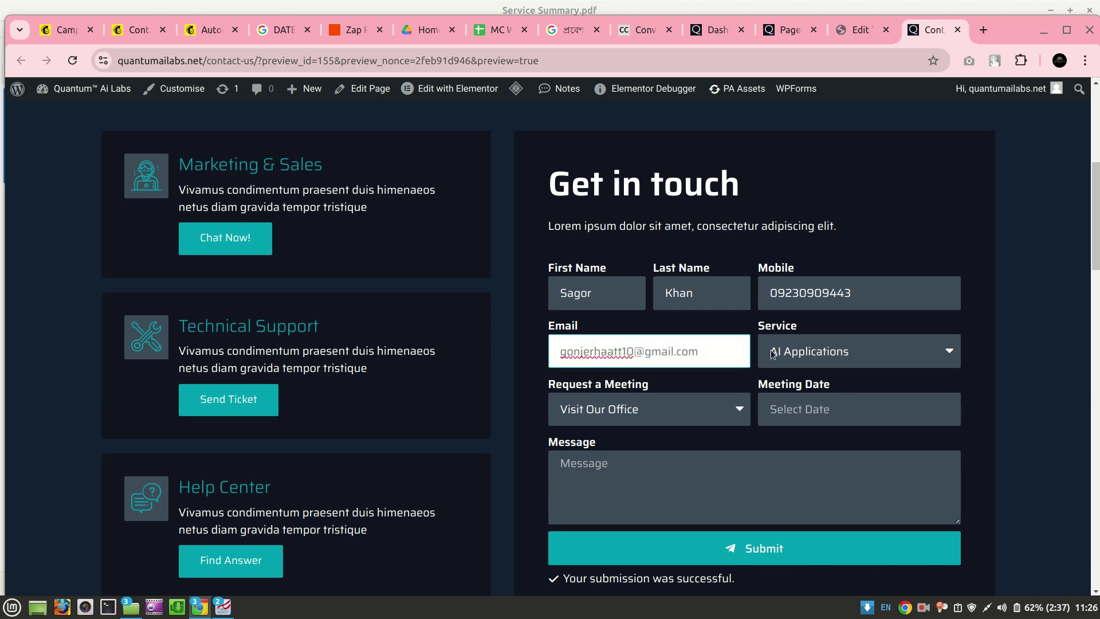
Choose AI Vision Detection and a Zoom Meeting on 21 October 2024, message 'Hey,,,,', and submit
{"action": "left_click", "coordinate": [772, 354]}
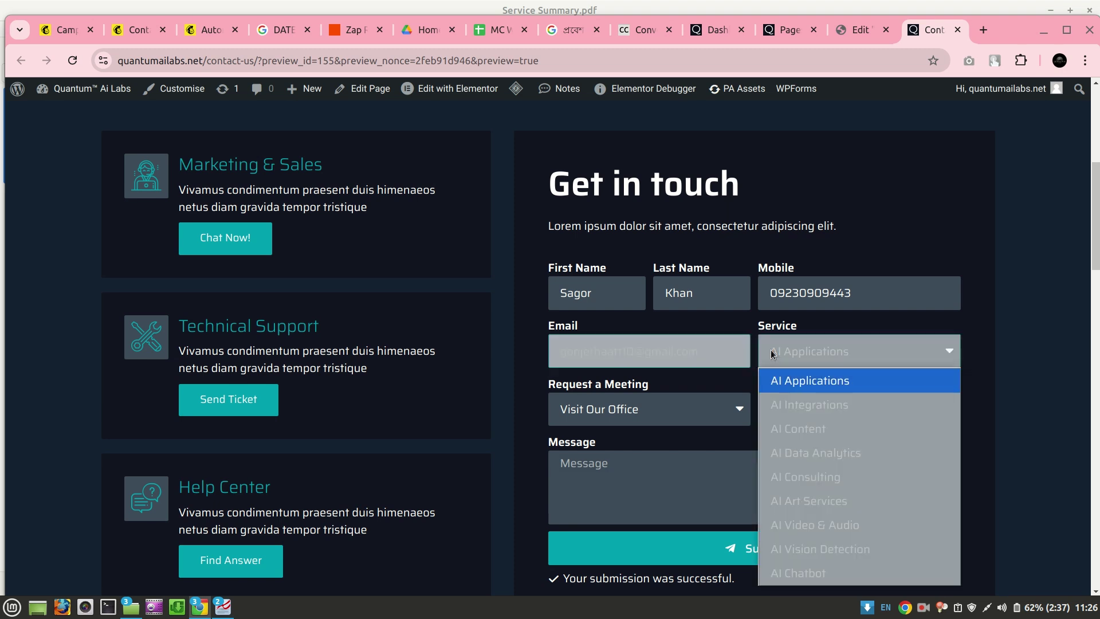
{"action": "left_click", "coordinate": [785, 551]}
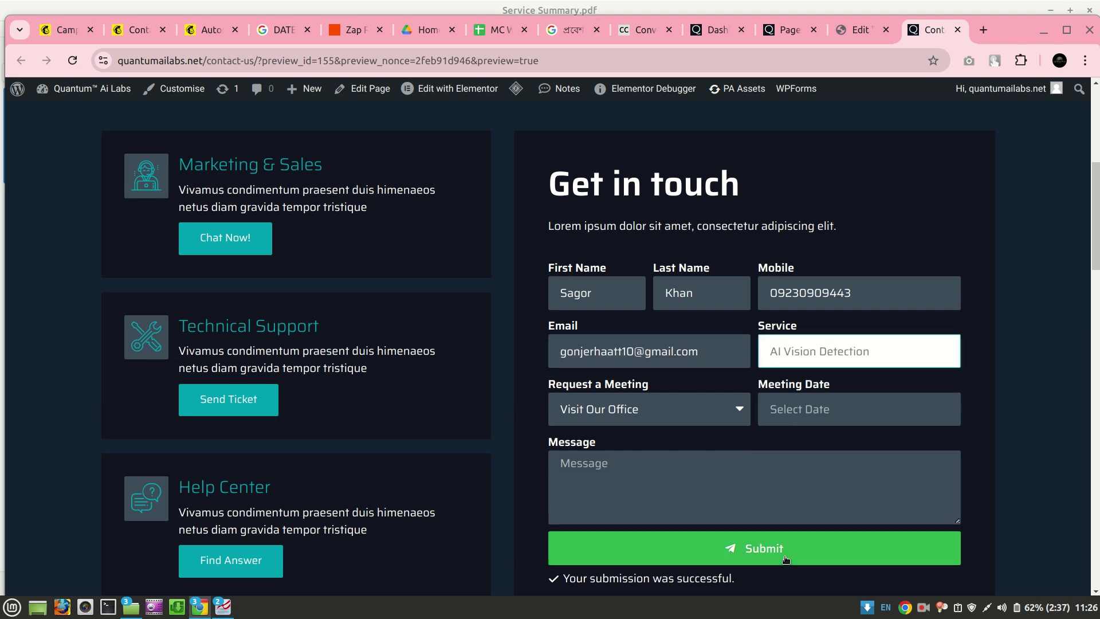
{"action": "left_click", "coordinate": [692, 409]}
{"action": "left_click", "coordinate": [624, 485]}
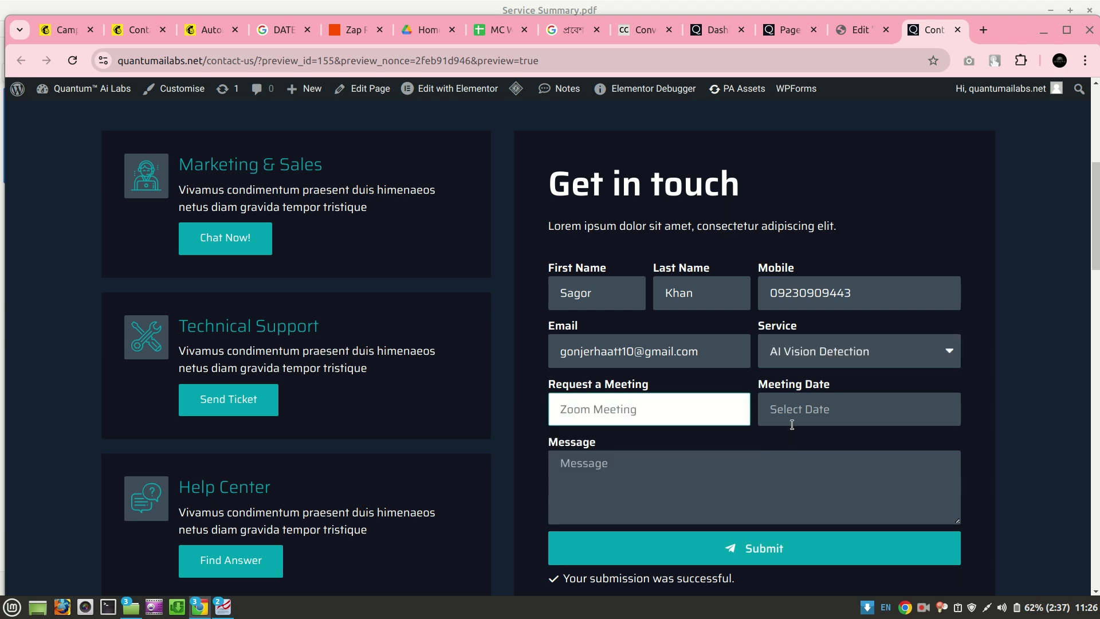
{"action": "left_click", "coordinate": [803, 420]}
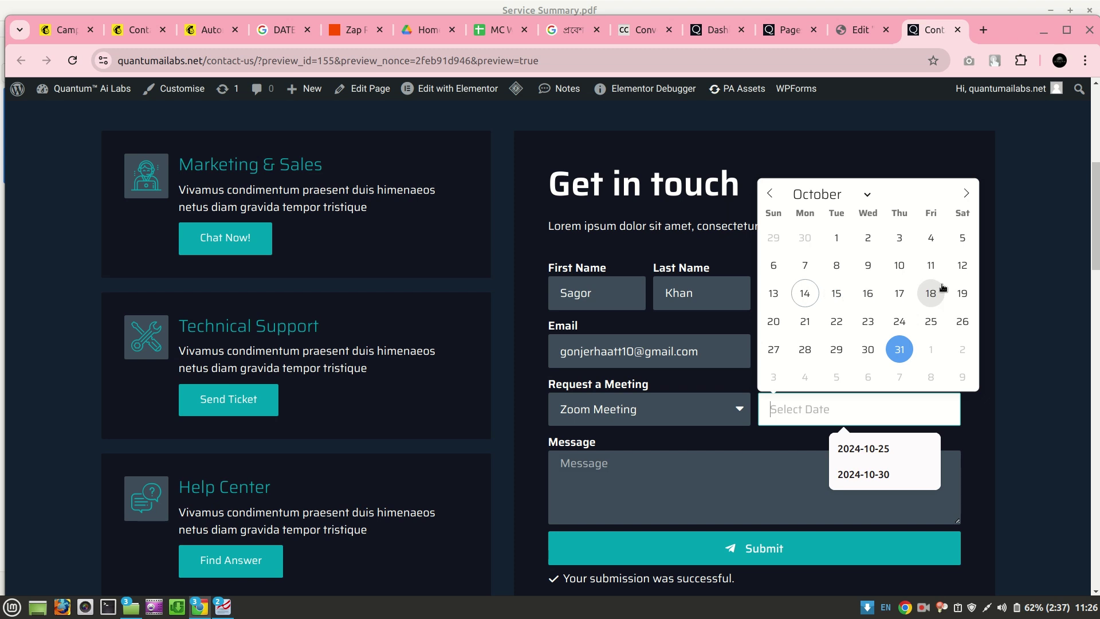
{"action": "left_click", "coordinate": [805, 325]}
{"action": "left_click", "coordinate": [714, 470]}
{"action": "type", "text": "Hey,,,,"}
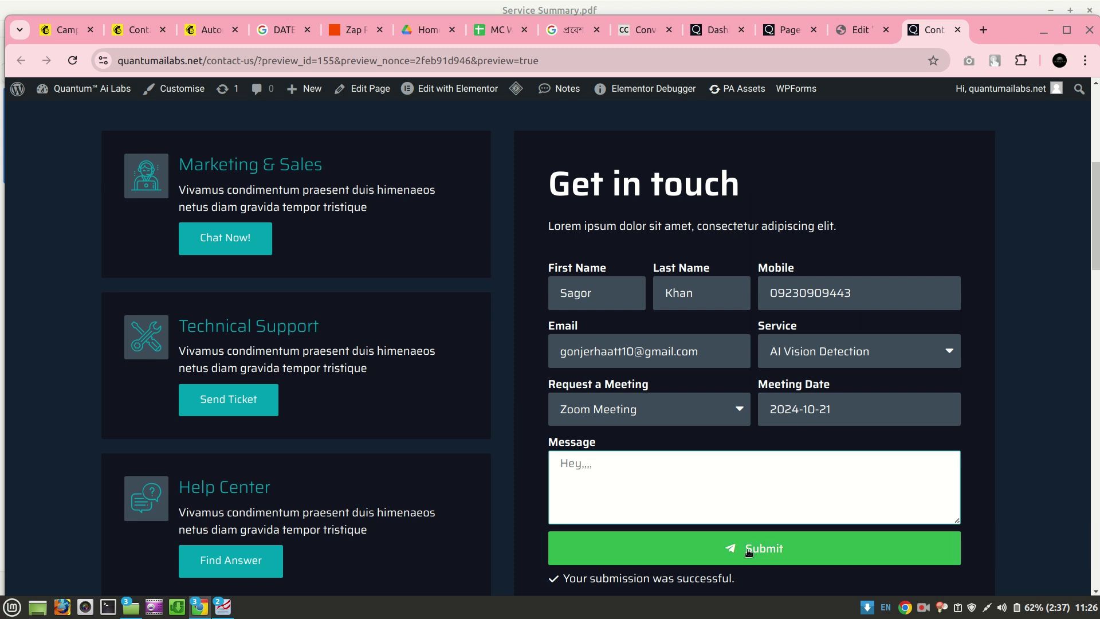
{"action": "left_click", "coordinate": [753, 565]}
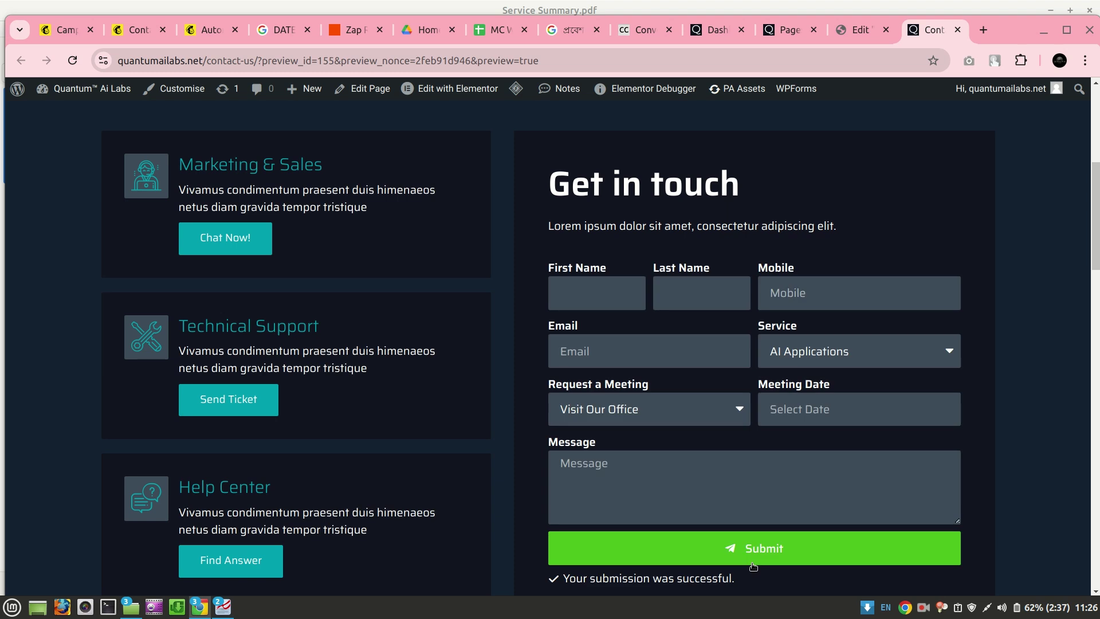
{"action": "left_click", "coordinate": [150, 31]}
Confirm the new AI Vision Detection contact shows Price KD1500 and its brief, matching the MC WP ZAP sheet
{"action": "left_click", "coordinate": [75, 61]}
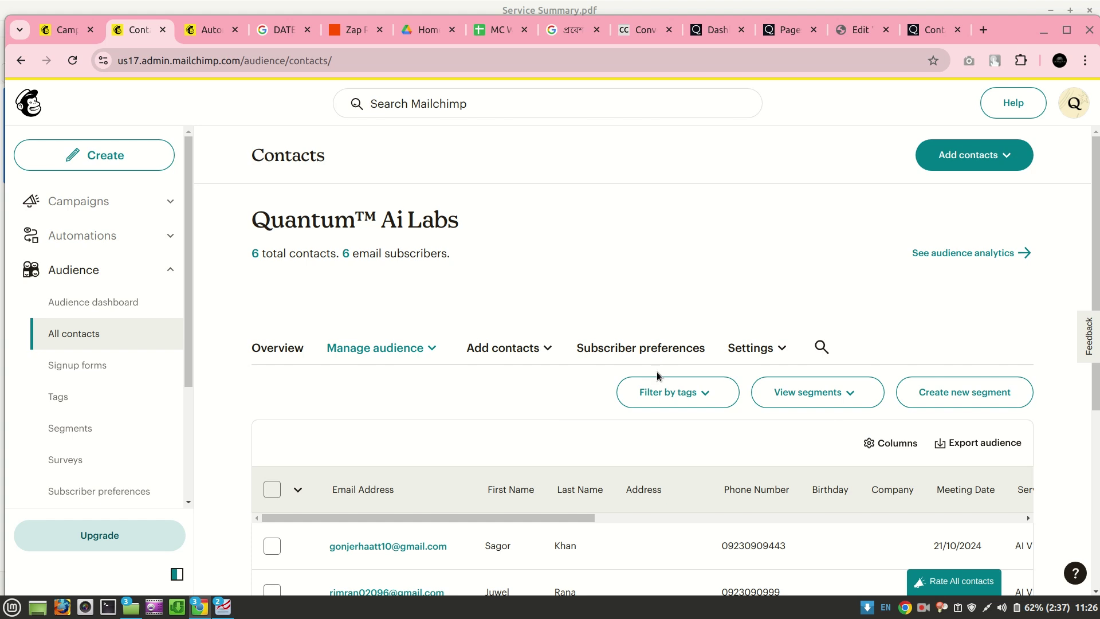
{"action": "scroll", "coordinate": [653, 438], "scroll_direction": "down", "scroll_amount": 3}
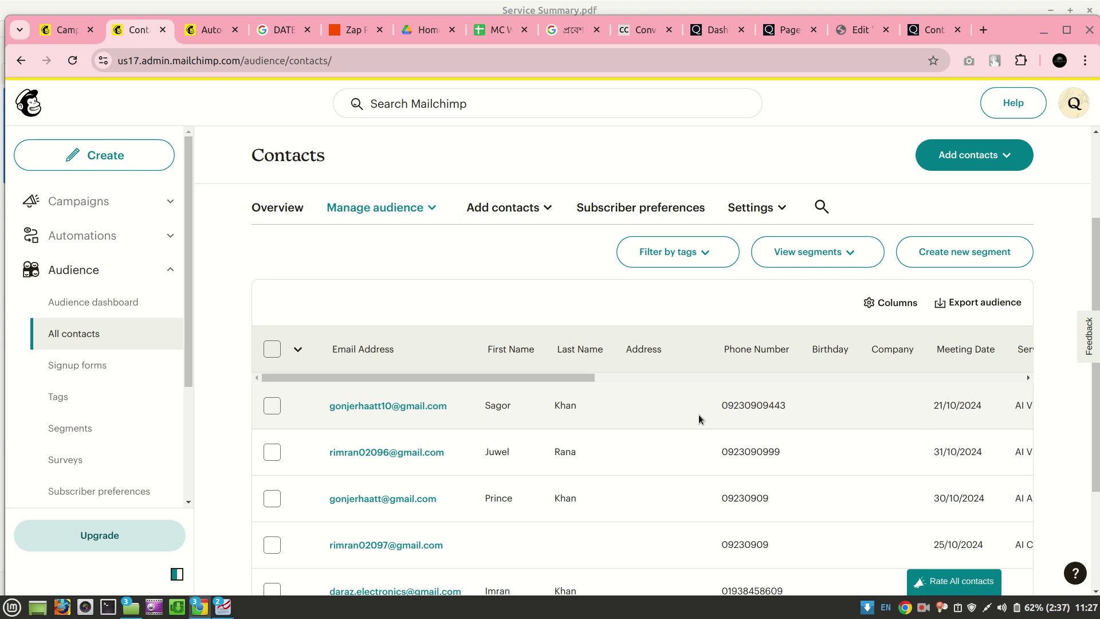
{"action": "scroll", "coordinate": [699, 415], "scroll_direction": "right", "scroll_amount": 5}
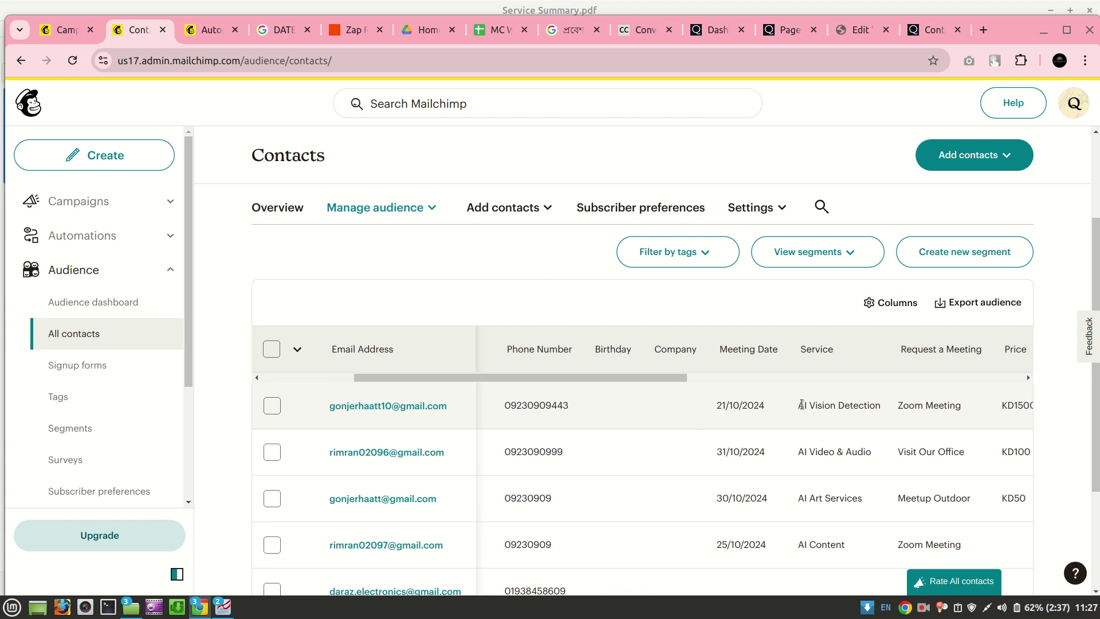
{"action": "scroll", "coordinate": [801, 405], "scroll_direction": "right", "scroll_amount": 5}
{"action": "scroll", "coordinate": [801, 404], "scroll_direction": "right", "scroll_amount": 1}
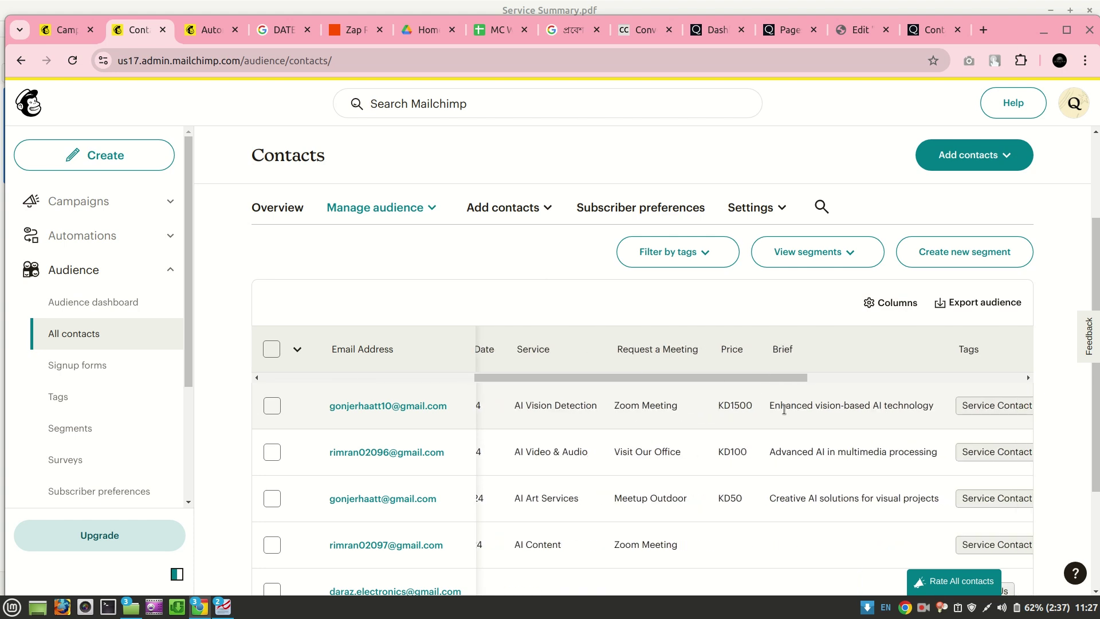
{"action": "scroll", "coordinate": [843, 400], "scroll_direction": "right", "scroll_amount": 6}
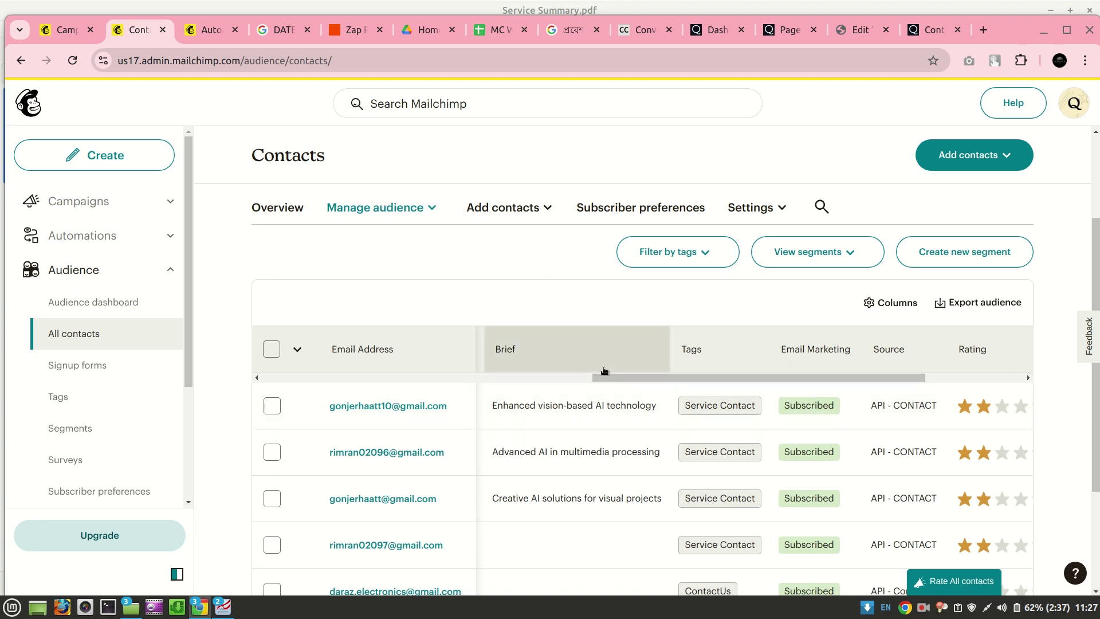
{"action": "left_click", "coordinate": [484, 29]}
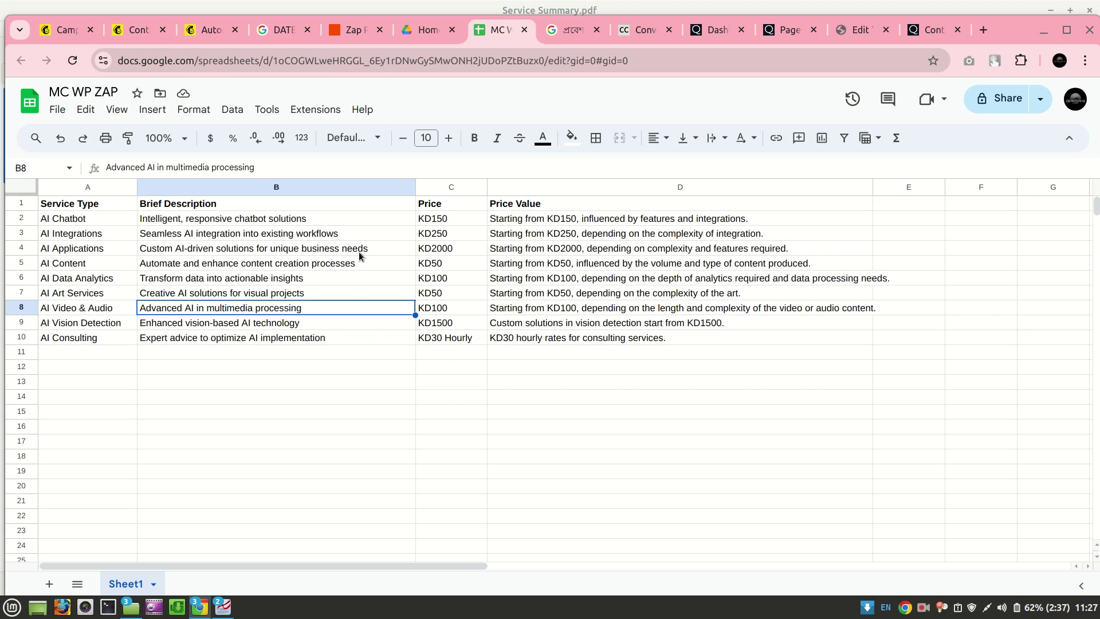
{"action": "left_click", "coordinate": [341, 31]}
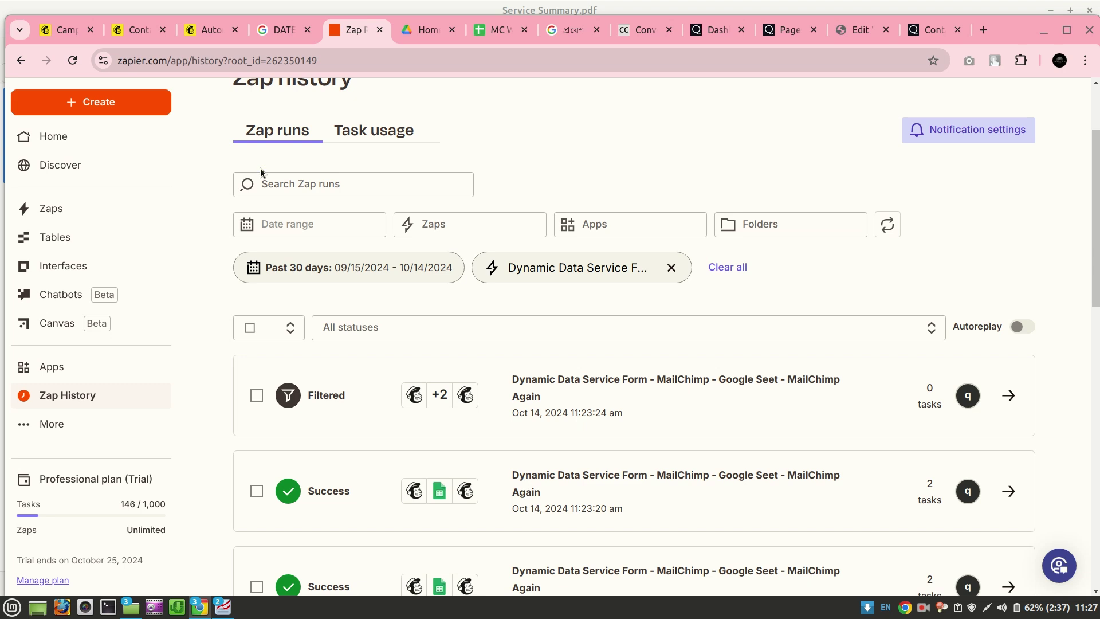
Reload Zap history to show the 11:26:42 Success (2 tasks) and 11:26:47 Filtered runs
{"action": "left_click", "coordinate": [71, 57]}
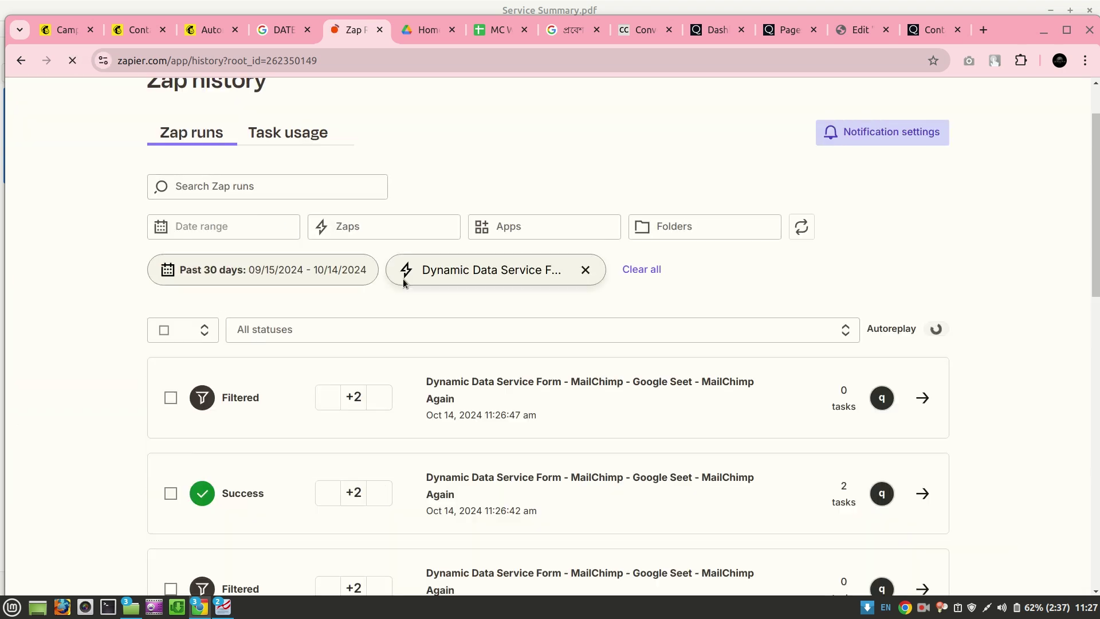
{"action": "scroll", "coordinate": [547, 264], "scroll_direction": "down", "scroll_amount": 3}
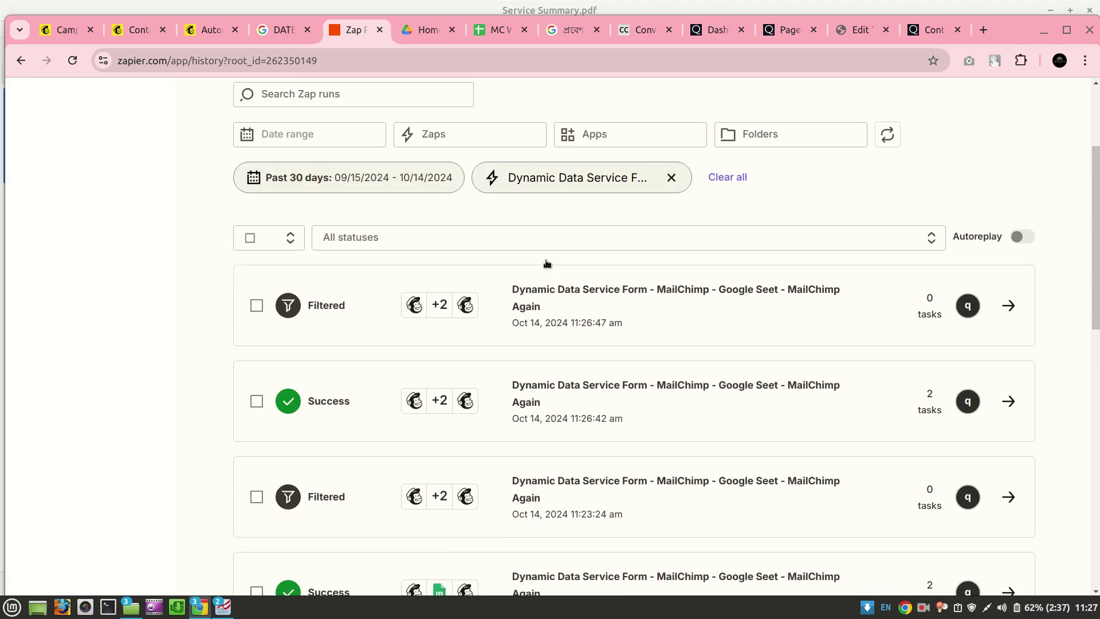
{"action": "scroll", "coordinate": [547, 263], "scroll_direction": "down", "scroll_amount": 2}
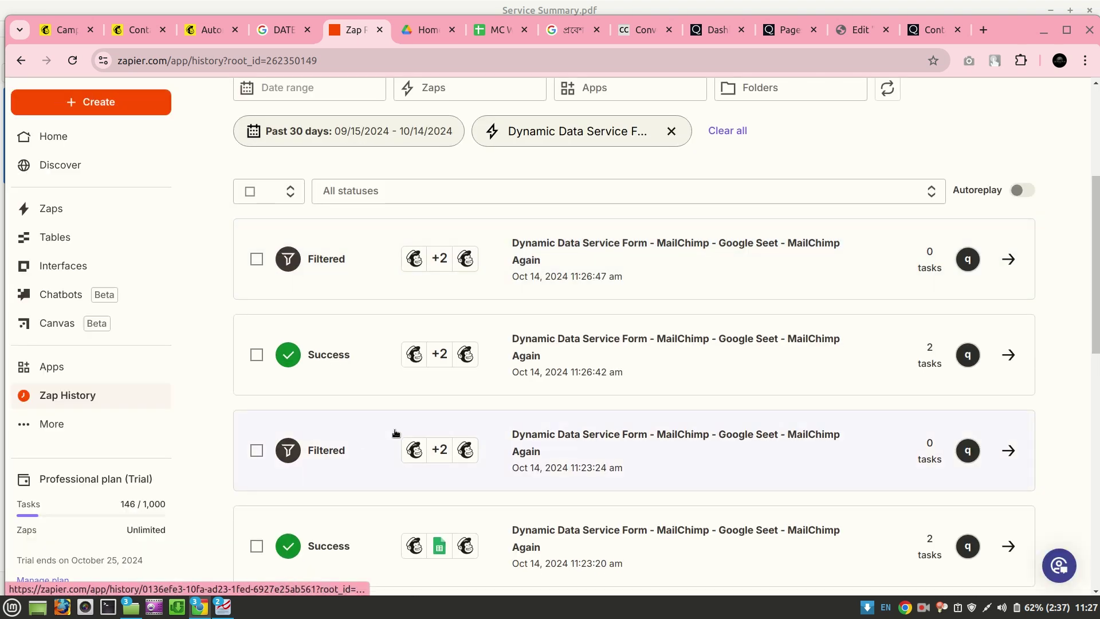